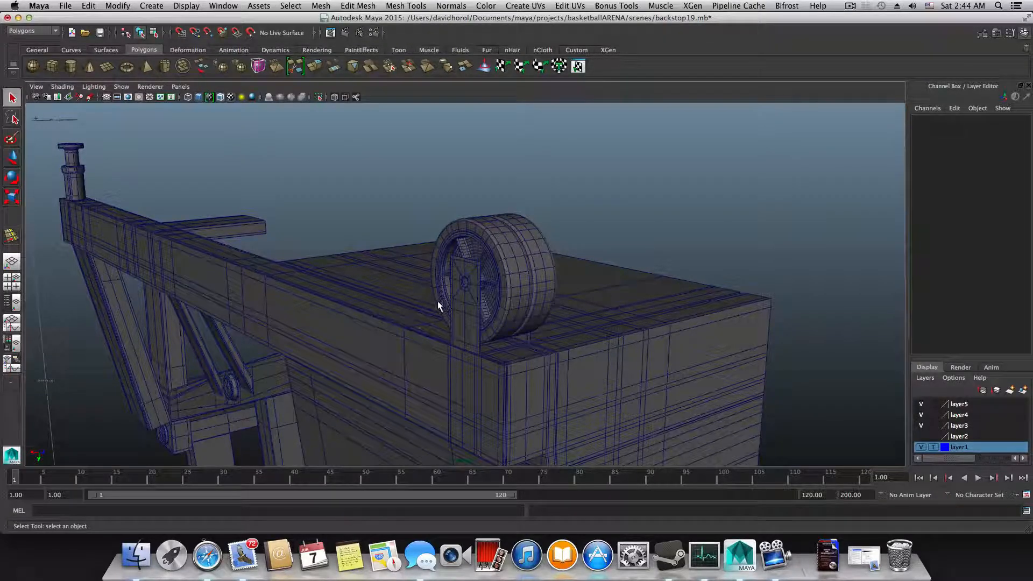
# - Examine the wireframe topology of the long side beam, its end post and the wheel bracket on the box
pyautogui.keyDown('alt'); pyautogui.moveTo(265, 373); pyautogui.dragTo(589, 424, button='middle'); pyautogui.keyUp('alt')
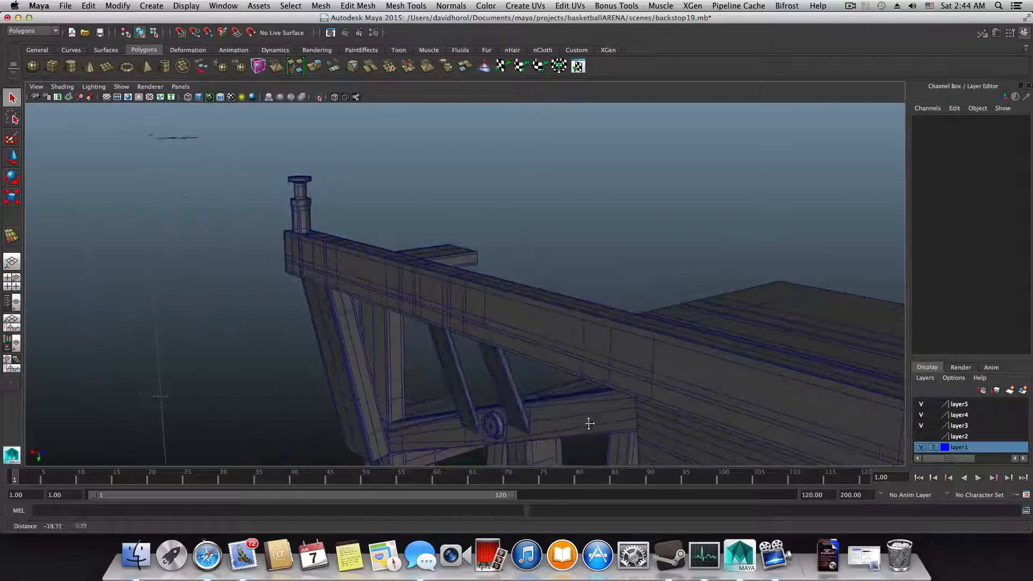
pyautogui.keyDown('alt'); pyautogui.moveTo(590, 423); pyautogui.dragTo(245, 310); pyautogui.keyUp('alt')
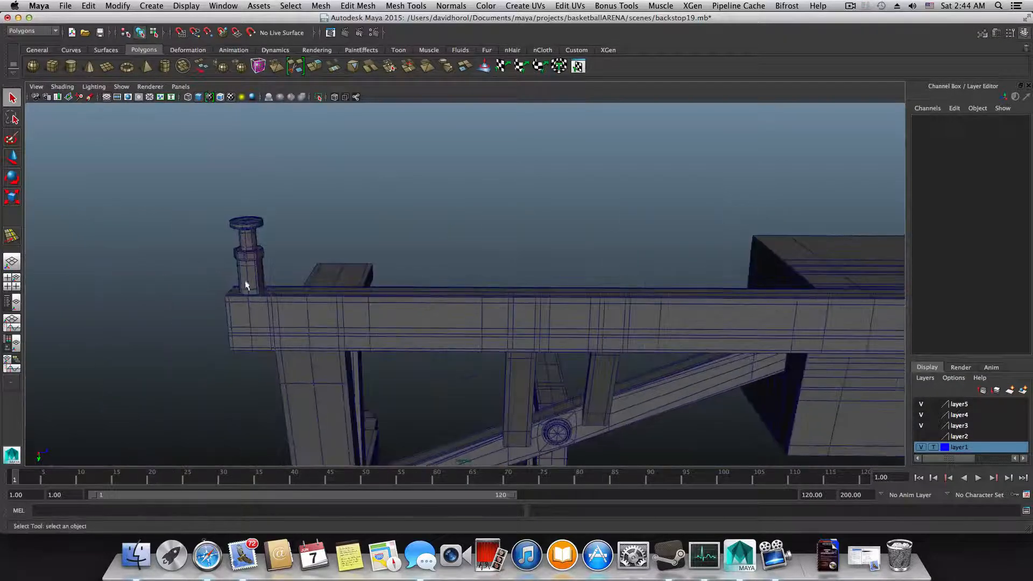
pyautogui.keyDown('alt'); pyautogui.moveTo(285, 266); pyautogui.dragTo(309, 302); pyautogui.keyUp('alt')
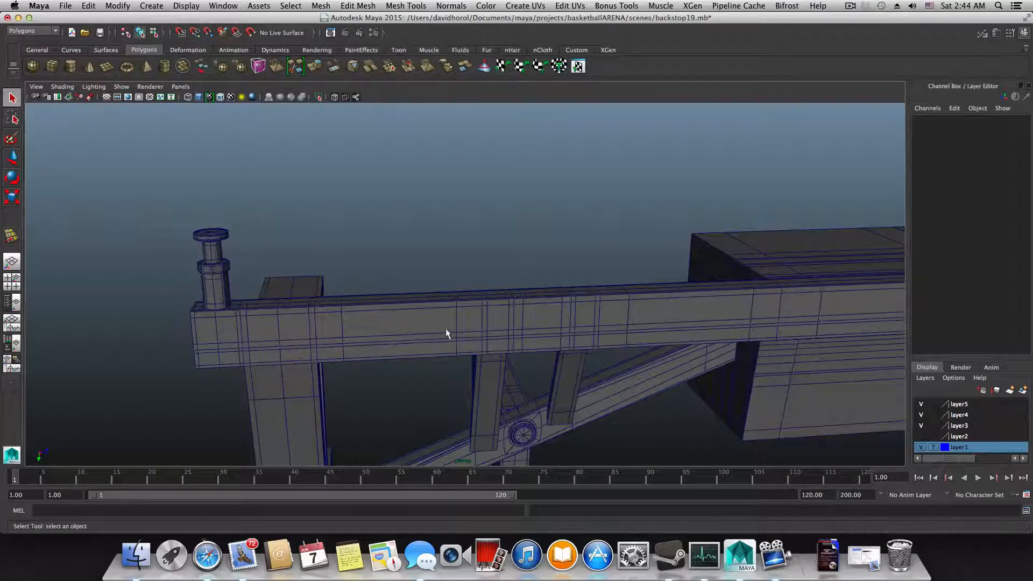
pyautogui.keyDown('alt'); pyautogui.moveTo(445, 332); pyautogui.dragTo(606, 359); pyautogui.keyUp('alt')
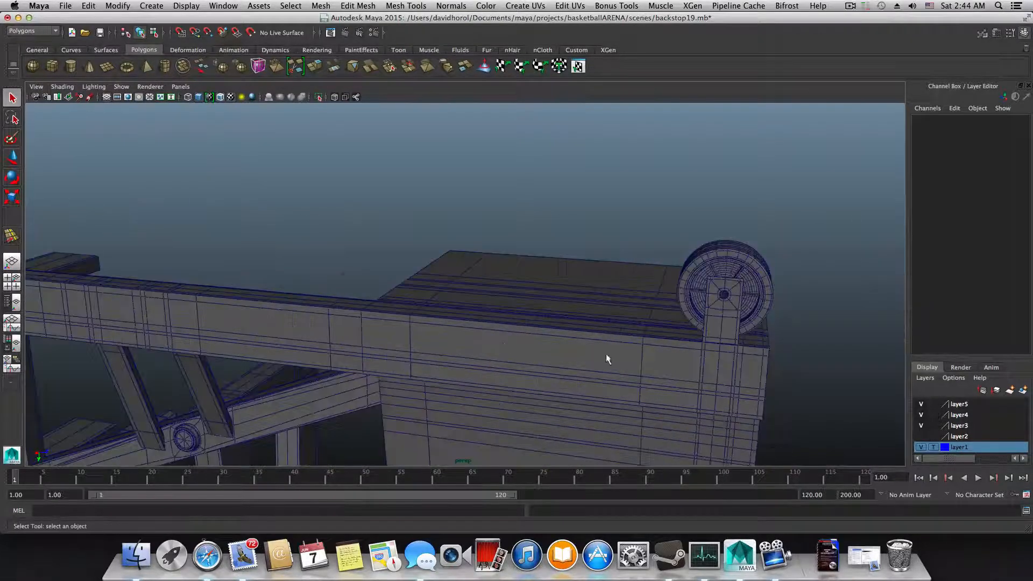
pyautogui.keyDown('alt'); pyautogui.moveTo(607, 359); pyautogui.dragTo(353, 332, button='middle'); pyautogui.keyUp('alt')
pyautogui.keyDown('alt'); pyautogui.moveTo(366, 338); pyautogui.dragTo(649, 388, button='right'); pyautogui.keyUp('alt')
pyautogui.keyDown('alt'); pyautogui.moveTo(403, 365); pyautogui.dragTo(430, 326, button='middle'); pyautogui.keyUp('alt')
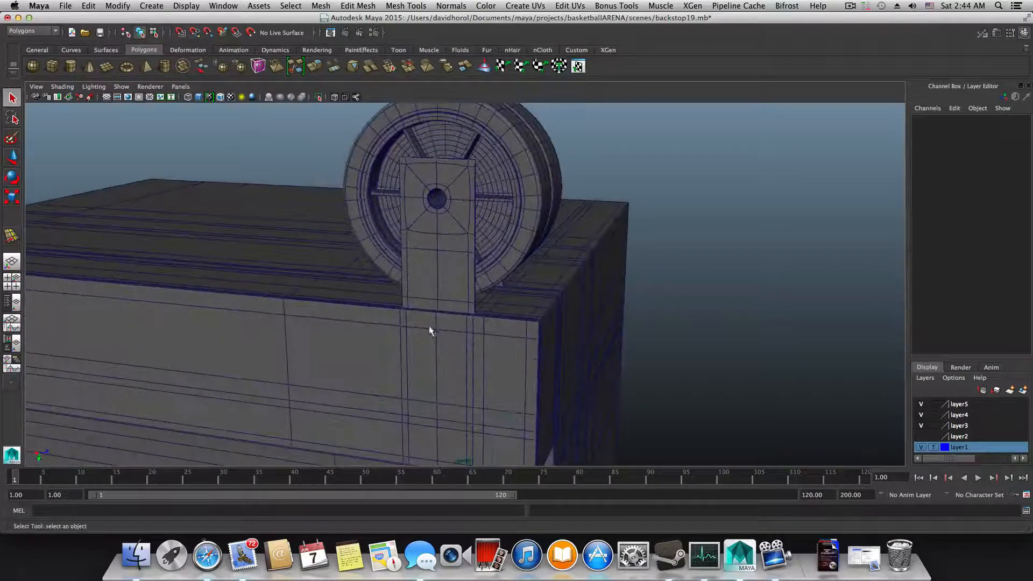
pyautogui.keyDown('alt'); pyautogui.moveTo(429, 330); pyautogui.dragTo(407, 337, button='right'); pyautogui.keyUp('alt')
pyautogui.keyDown('alt'); pyautogui.moveTo(407, 337); pyautogui.dragTo(262, 326); pyautogui.keyUp('alt')
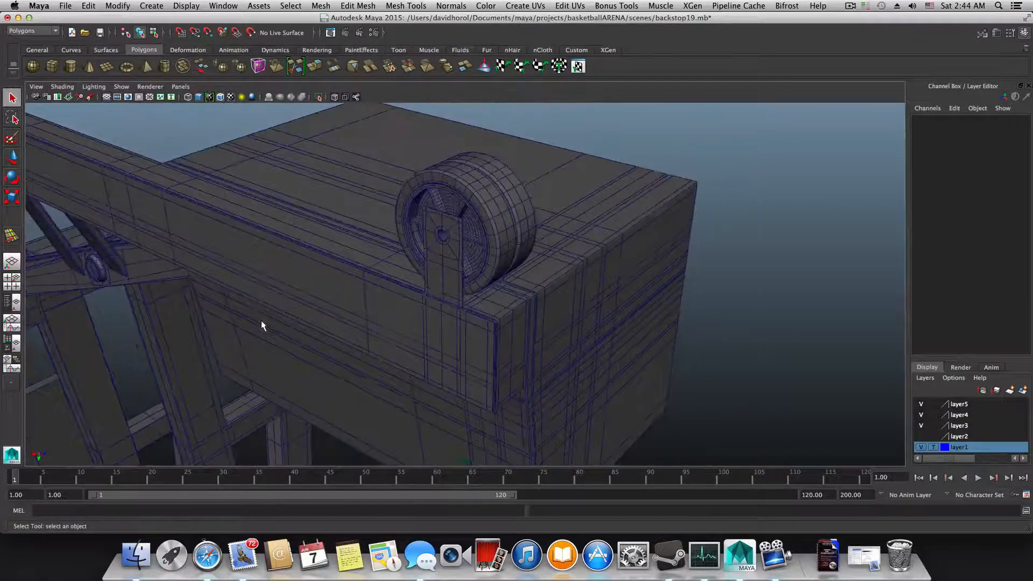
pyautogui.scroll(4, 261, 325)
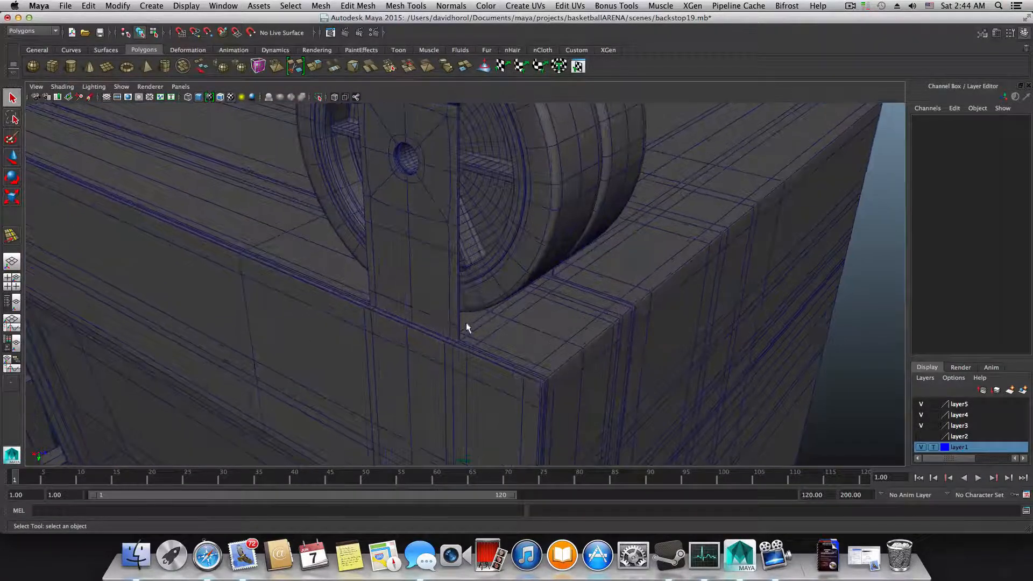
pyautogui.keyDown('alt'); pyautogui.moveTo(373, 302); pyautogui.dragTo(425, 343); pyautogui.keyUp('alt')
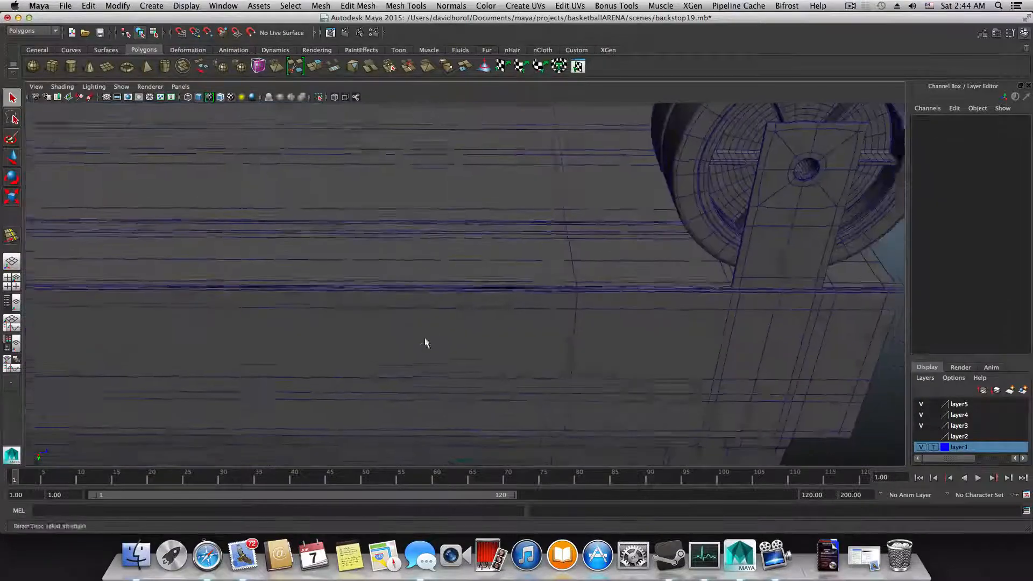
# - Select the backstop mesh and examine the edge loops where the round post meets the beam's end
pyautogui.keyDown('alt'); pyautogui.moveTo(425, 343); pyautogui.dragTo(450, 308, button='middle'); pyautogui.keyUp('alt')
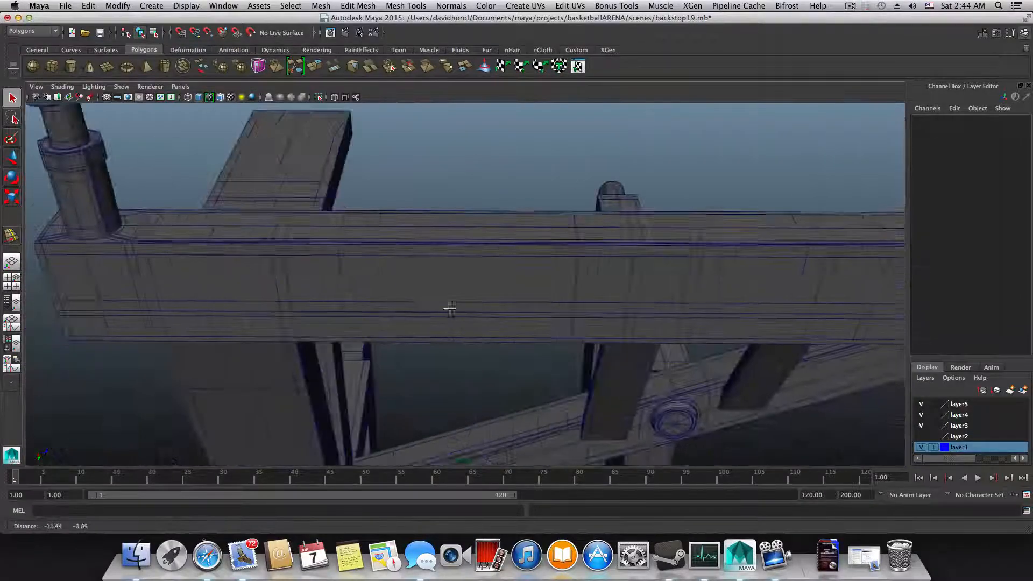
pyautogui.keyDown('alt'); pyautogui.moveTo(450, 308); pyautogui.dragTo(484, 388, button='right'); pyautogui.keyUp('alt')
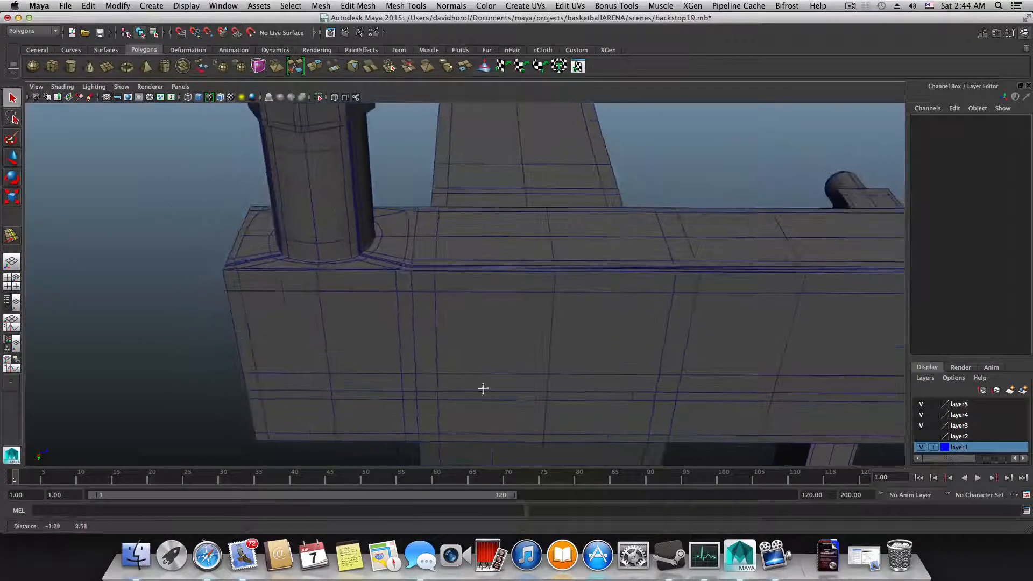
pyautogui.scroll(10, 487, 365)
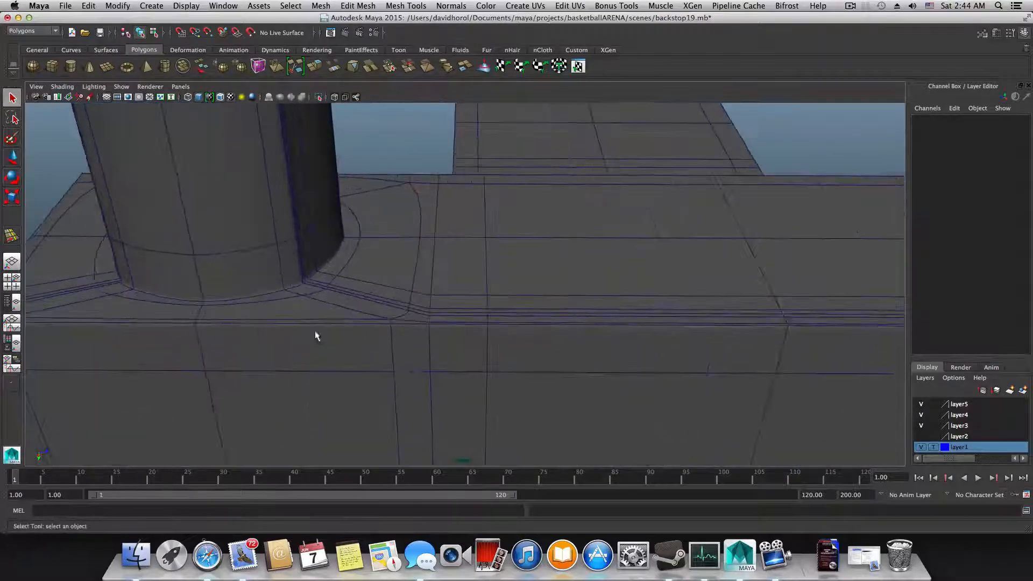
pyautogui.keyDown('alt'); pyautogui.moveTo(315, 335); pyautogui.dragTo(580, 401, button='middle'); pyautogui.keyUp('alt')
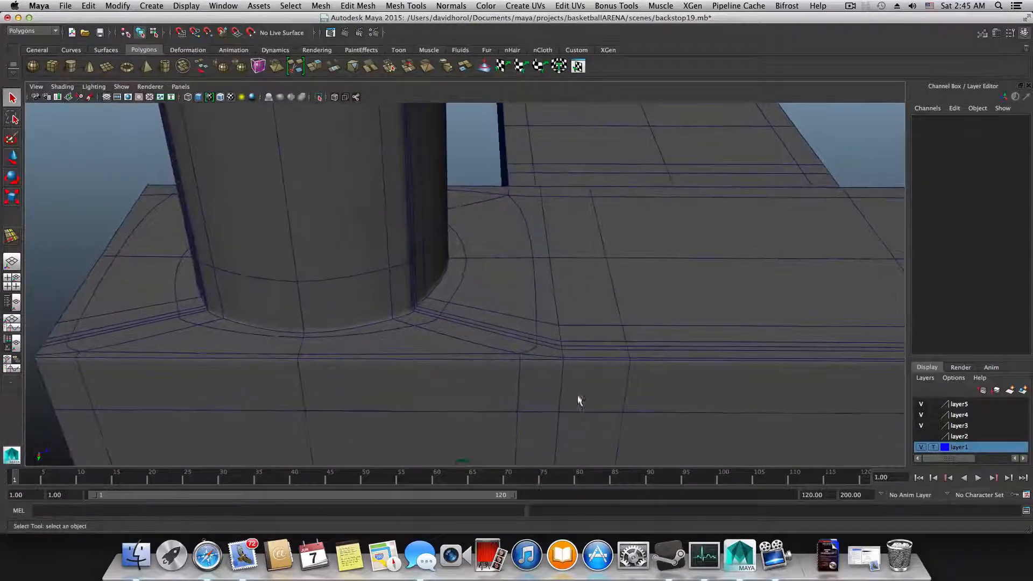
pyautogui.click(512, 321)
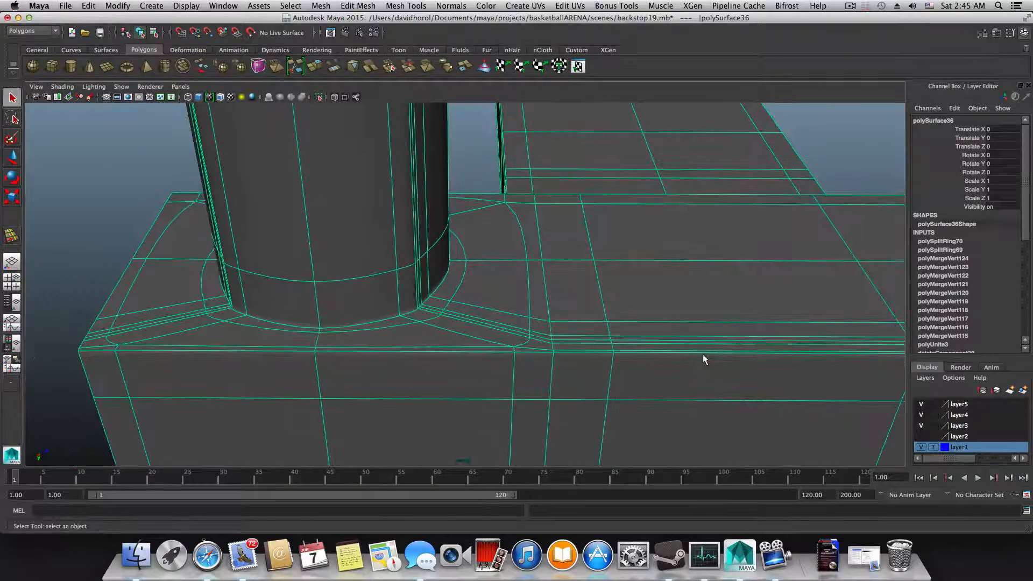
pyautogui.keyDown('alt'); pyautogui.moveTo(703, 354); pyautogui.dragTo(445, 311, button='middle'); pyautogui.keyUp('alt')
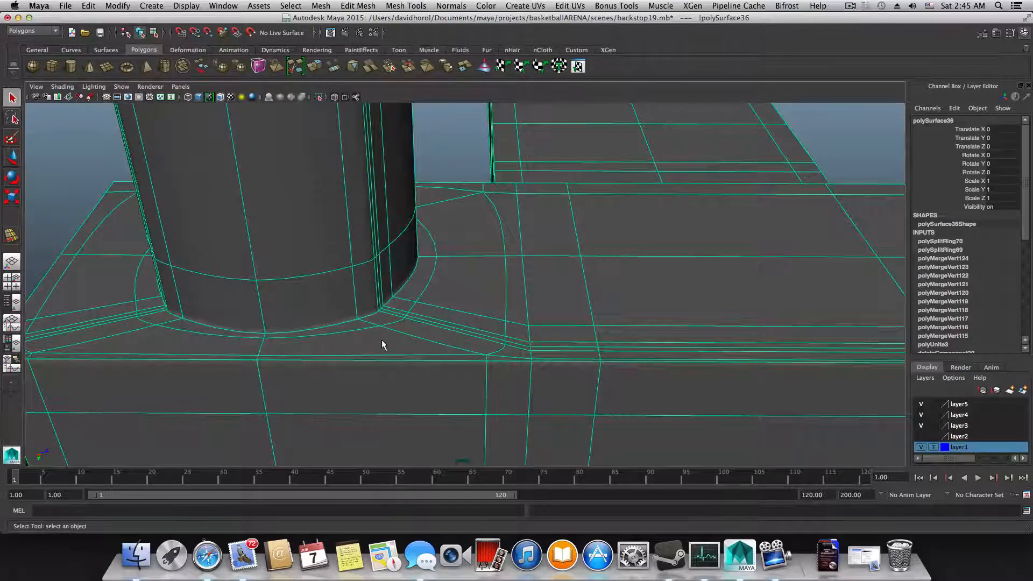
pyautogui.keyDown('alt'); pyautogui.moveTo(401, 345); pyautogui.dragTo(500, 351, button='middle'); pyautogui.keyUp('alt')
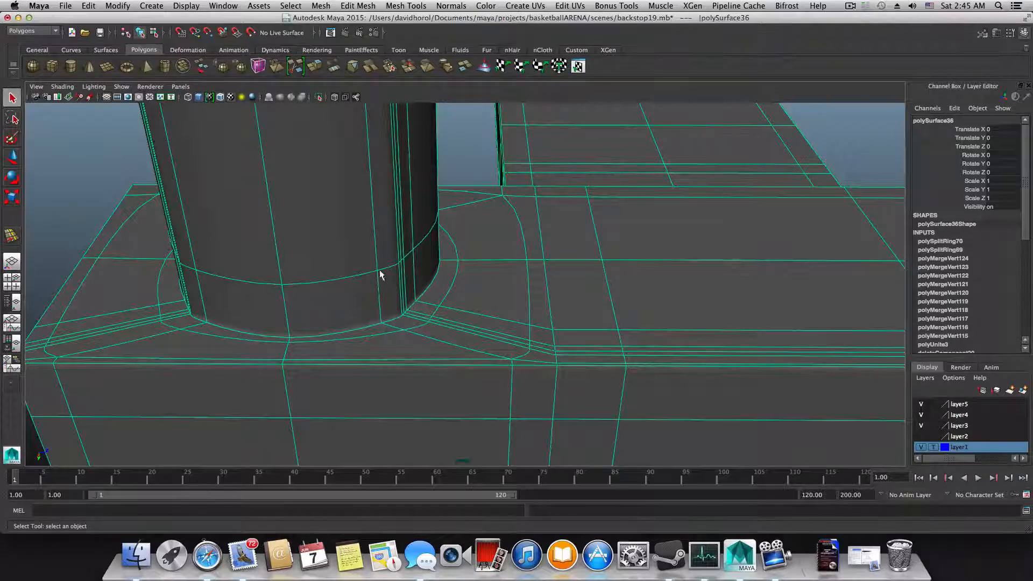
pyautogui.keyDown('alt'); pyautogui.moveTo(351, 223); pyautogui.dragTo(669, 364); pyautogui.keyUp('alt')
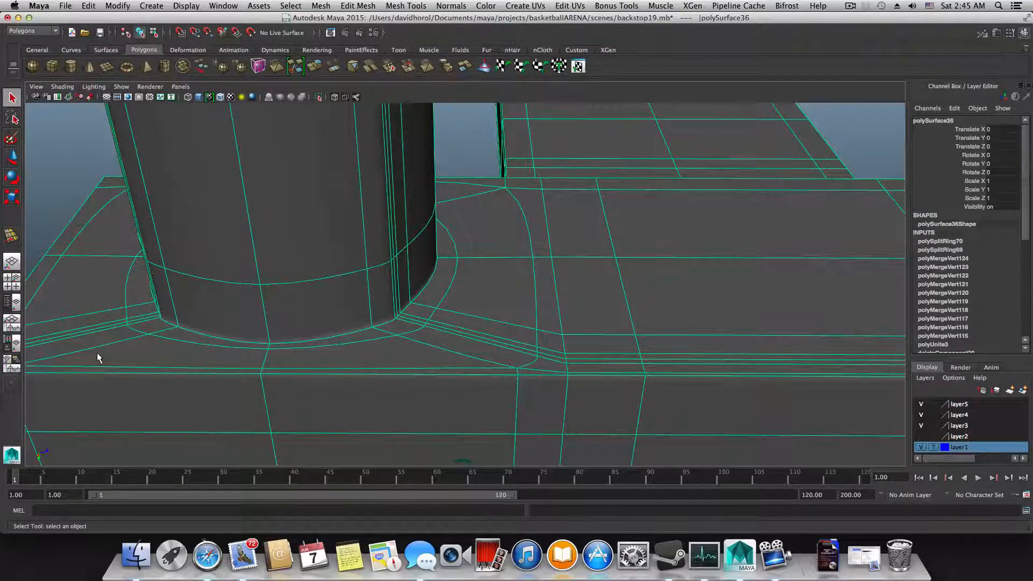
pyautogui.keyDown('alt'); pyautogui.moveTo(154, 370); pyautogui.dragTo(483, 424, button='right'); pyautogui.keyUp('alt')
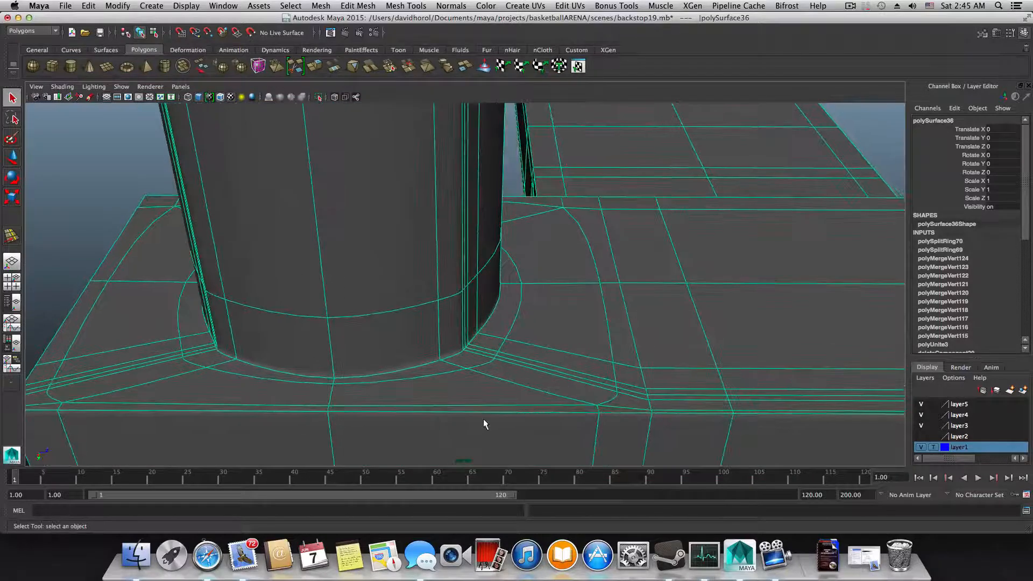
# - Activate the Multi-Cut tool and show the mesh unsmoothed around the corner of the post's base
pyautogui.click(402, 6)
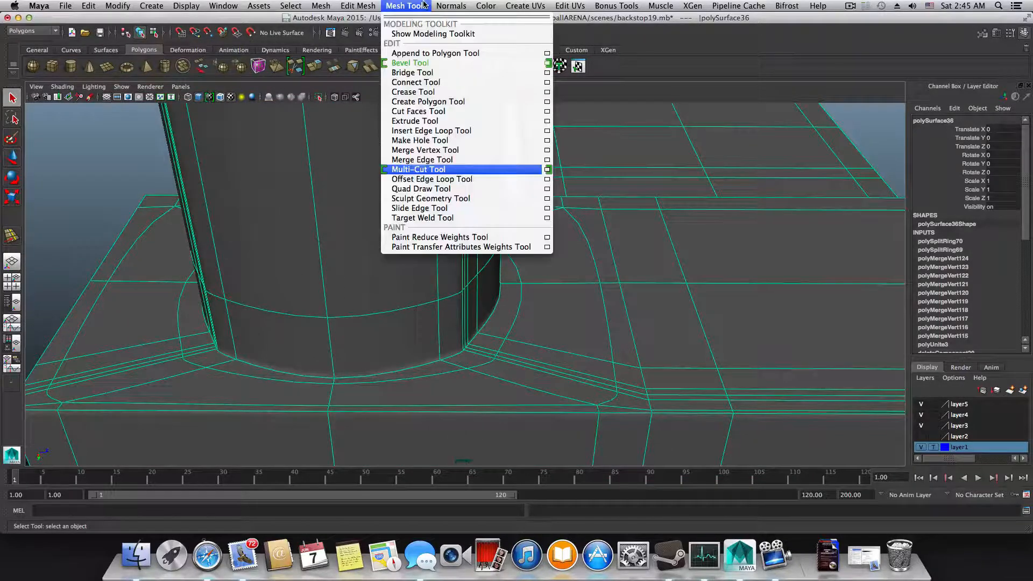
pyautogui.click(447, 169)
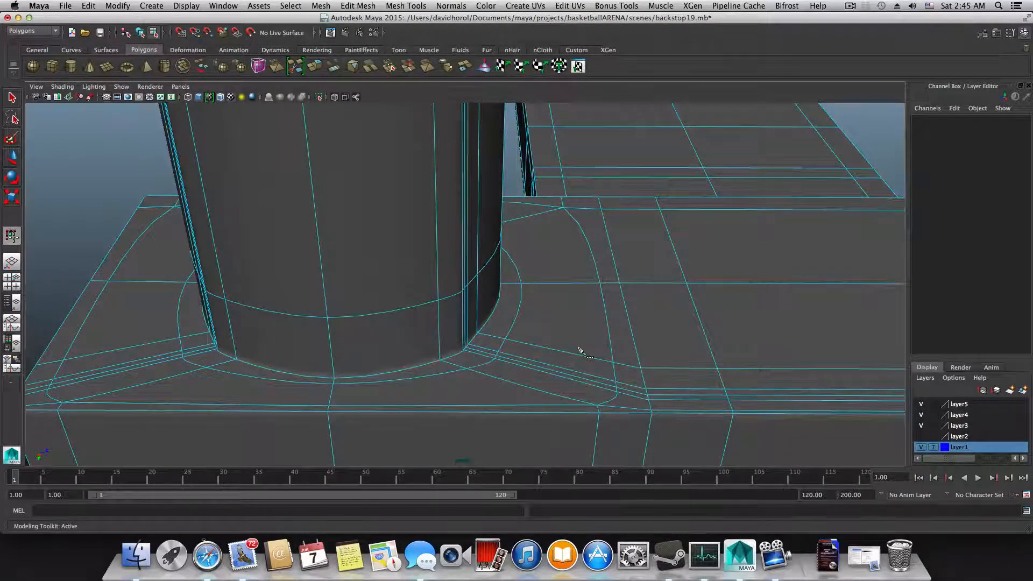
pyautogui.keyDown('alt'); pyautogui.moveTo(464, 368); pyautogui.dragTo(452, 312); pyautogui.keyUp('alt')
pyautogui.keyDown('alt'); pyautogui.moveTo(452, 312); pyautogui.dragTo(471, 327, button='middle'); pyautogui.keyUp('alt')
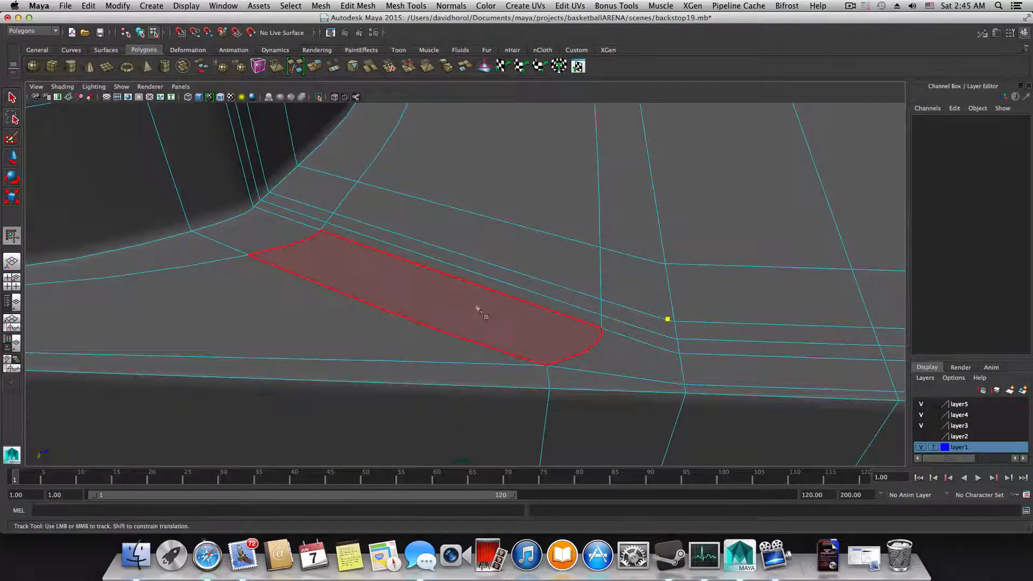
pyautogui.press('1')
pyautogui.keyDown('alt'); pyautogui.moveTo(461, 306); pyautogui.dragTo(485, 327); pyautogui.keyUp('alt')
pyautogui.keyDown('alt'); pyautogui.moveTo(484, 327); pyautogui.dragTo(501, 342, button='middle'); pyautogui.keyUp('alt')
pyautogui.keyDown('alt'); pyautogui.moveTo(511, 320); pyautogui.dragTo(680, 370, button='right'); pyautogui.keyUp('alt')
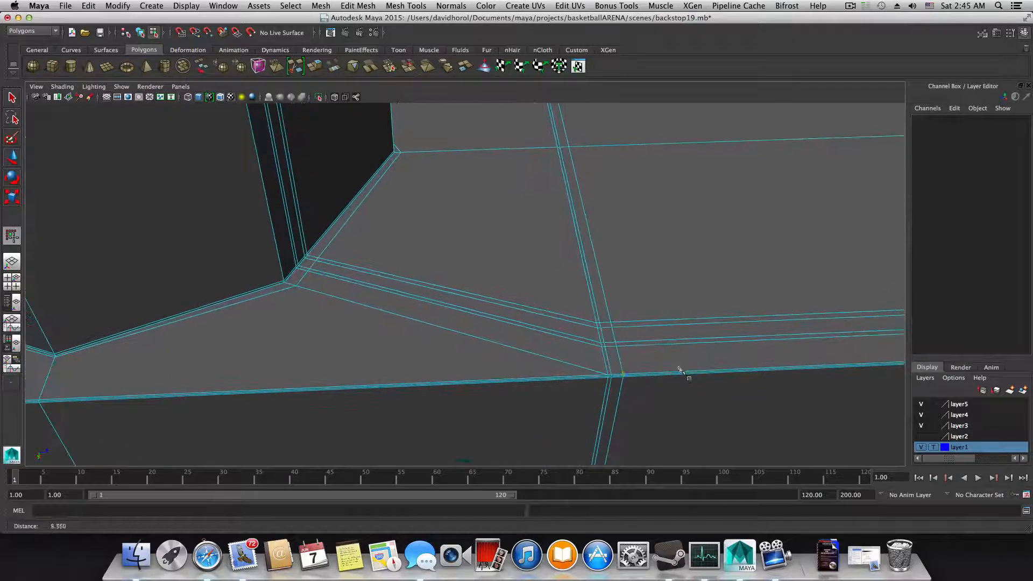
pyautogui.click(594, 323)
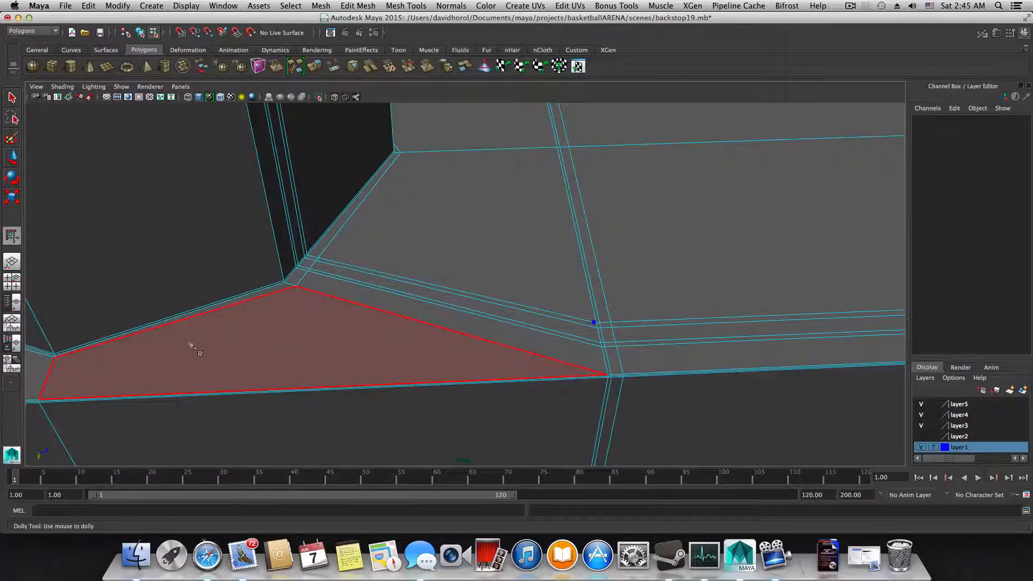
pyautogui.press('Return')
pyautogui.press('F8')
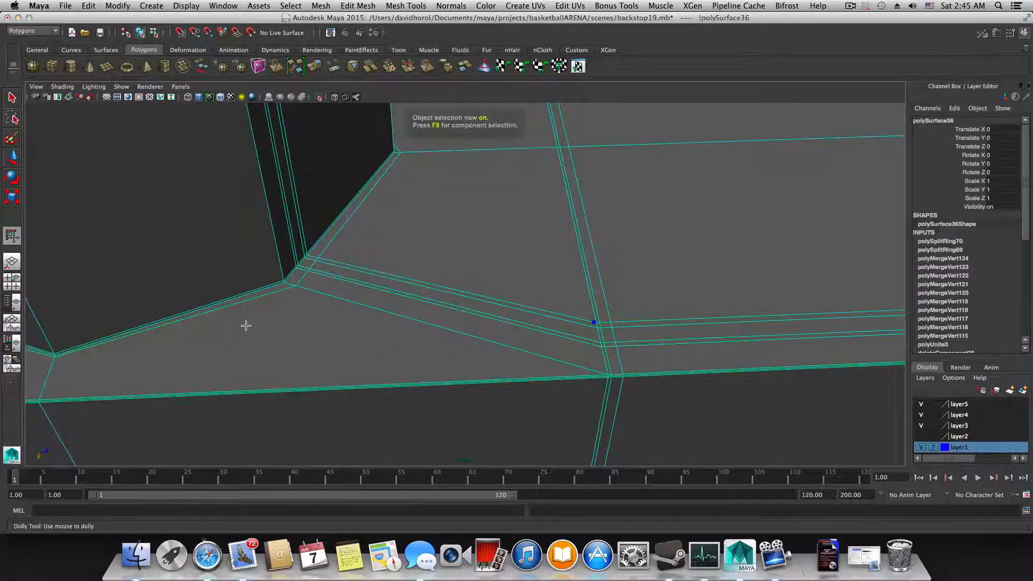
# - Delete the diagonal support edges running from the post's base to the beam's loops, keeping the outermost corner diagonal
pyautogui.press('q')
pyautogui.moveTo(528, 304); pyautogui.dragTo(523, 283, button='right')
pyautogui.click(524, 301)
pyautogui.keyDown('shift'); pyautogui.click(521, 308); pyautogui.keyUp('shift')
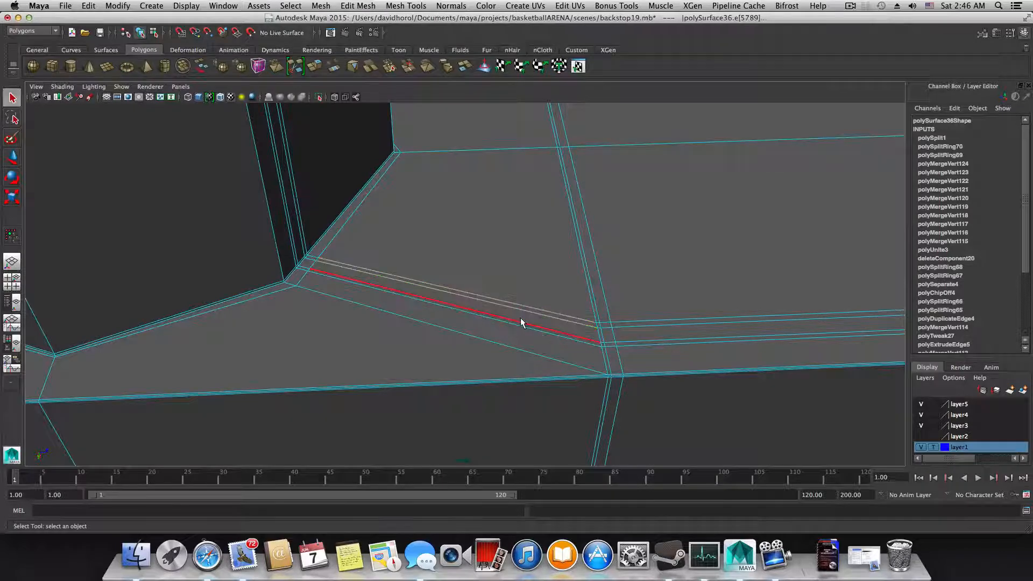
pyautogui.keyDown('shift'); pyautogui.click(519, 323); pyautogui.keyUp('shift')
pyautogui.keyDown('shift'); pyautogui.moveTo(519, 326); pyautogui.dragTo(491, 339, button='right'); pyautogui.keyUp('shift')
# - Delete the matching diagonal support edges on the post's other side, toward the beam's end, keeping the corner diagonal
pyautogui.keyDown('alt'); pyautogui.moveTo(436, 339); pyautogui.dragTo(496, 336); pyautogui.keyUp('alt')
pyautogui.click(297, 307)
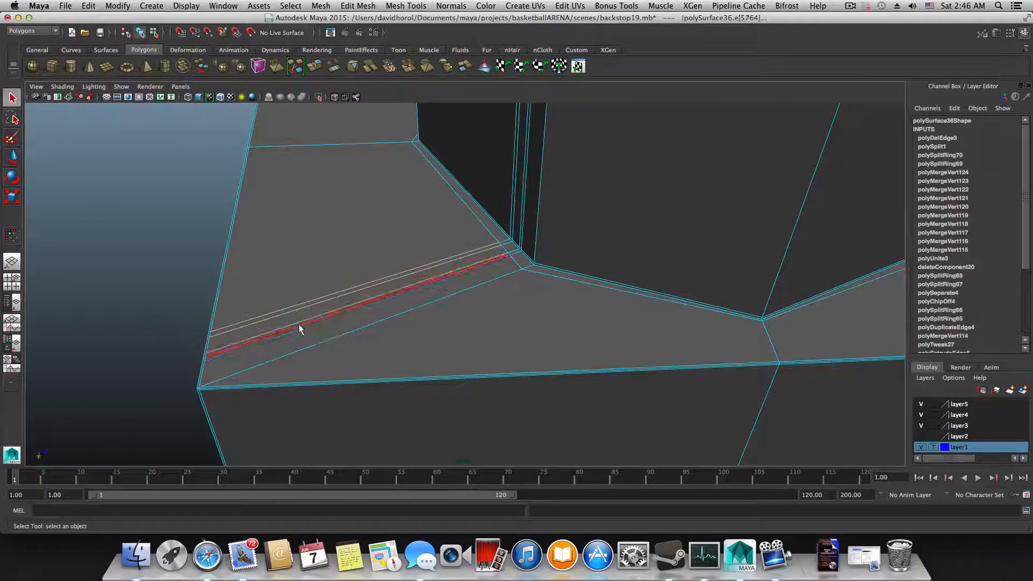
pyautogui.click(299, 327)
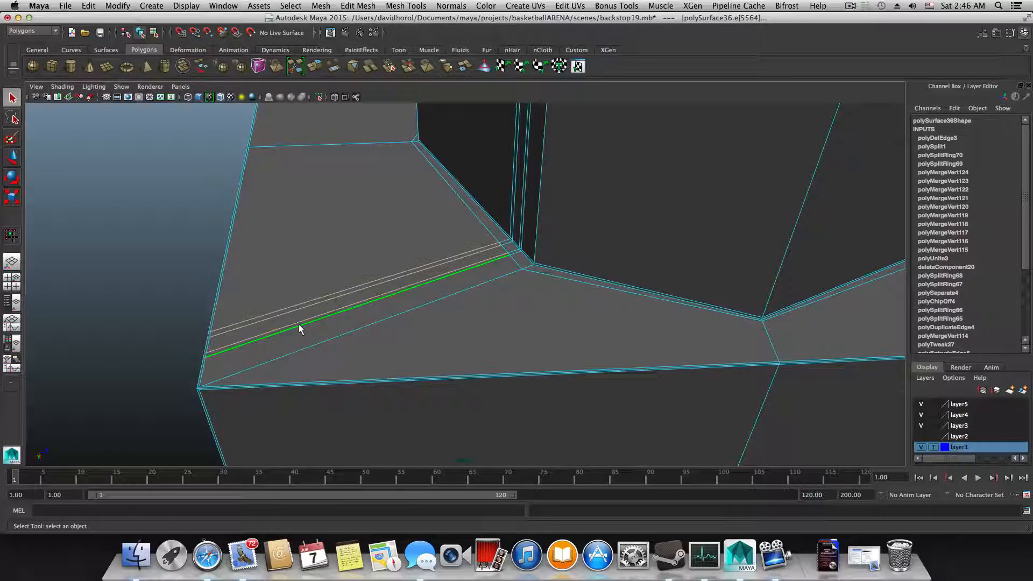
pyautogui.keyDown('shift'); pyautogui.moveTo(299, 325); pyautogui.dragTo(266, 339, button='right'); pyautogui.keyUp('shift')
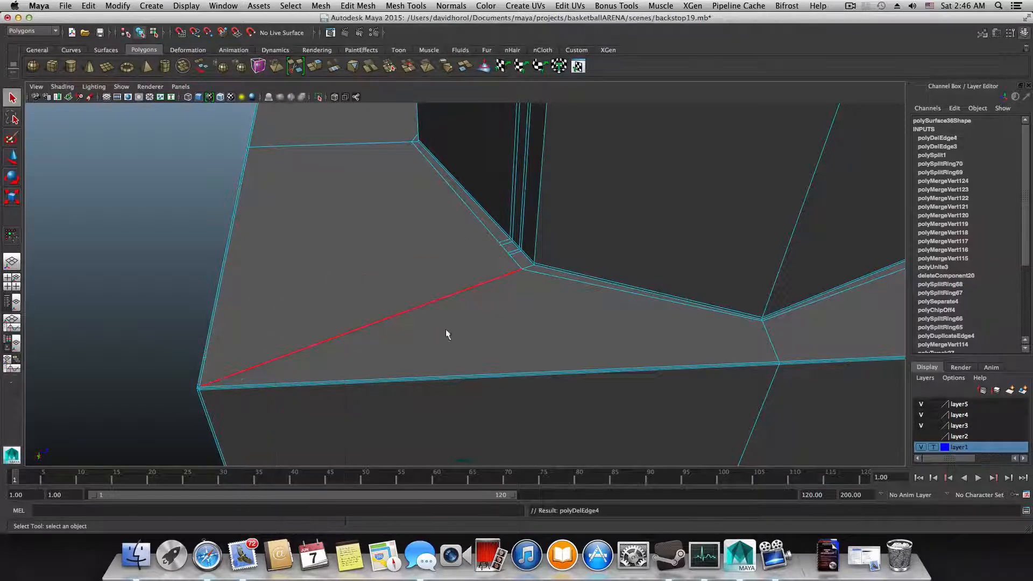
# - Multi-Cut a new edge on the beam's top from the support loop, across both corner diagonals in front of the post, to the beam's end
pyautogui.keyDown('alt'); pyautogui.moveTo(446, 330); pyautogui.dragTo(533, 348); pyautogui.keyUp('alt')
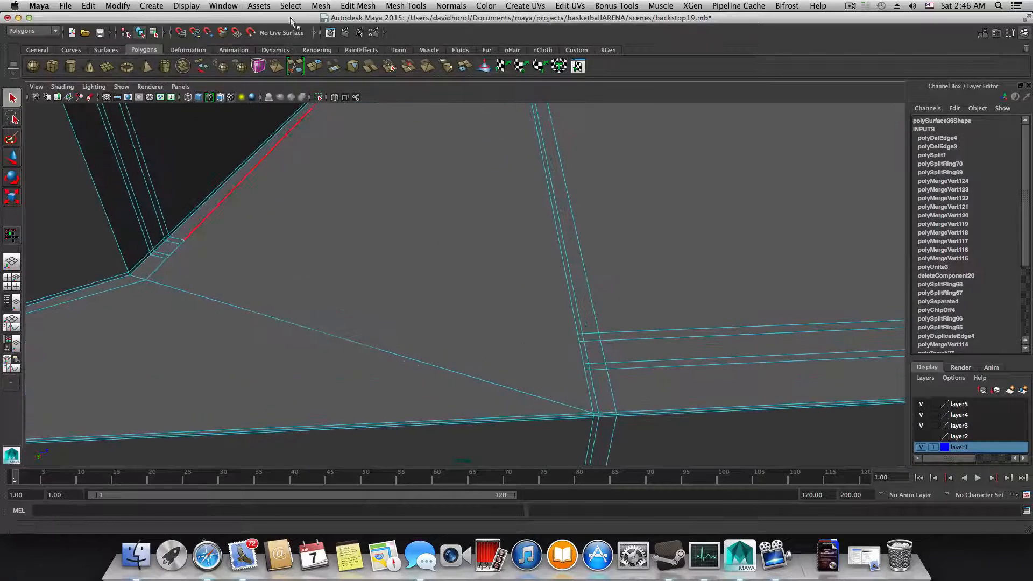
pyautogui.click(355, 5)
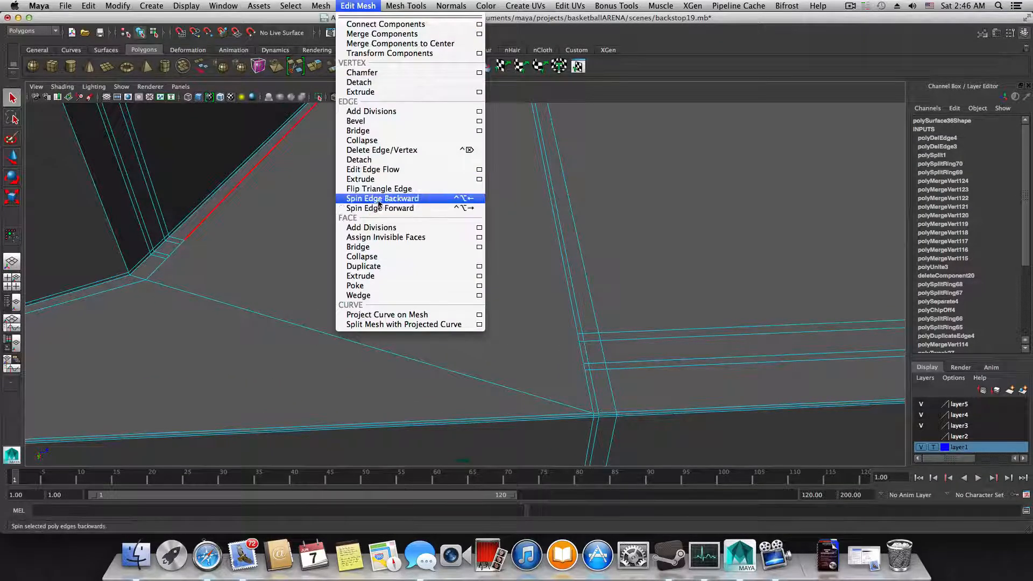
pyautogui.moveTo(406, 6)
pyautogui.click(418, 169)
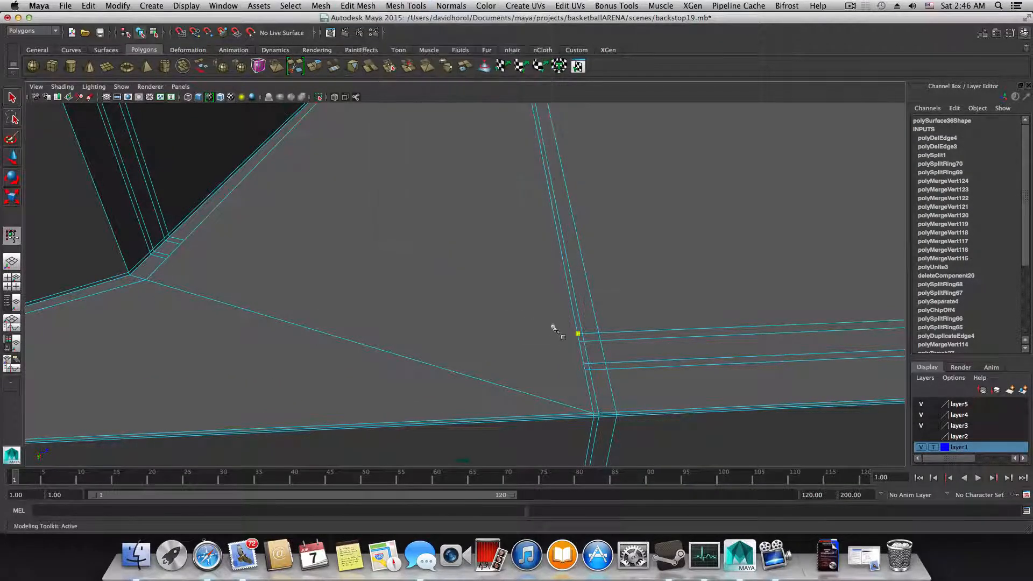
pyautogui.click(577, 333)
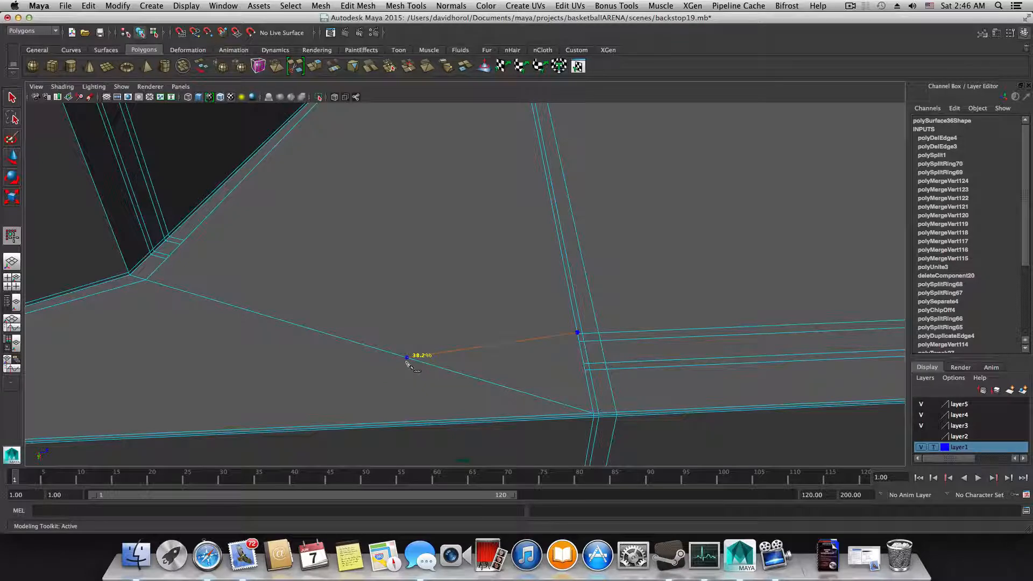
pyautogui.keyDown('alt'); pyautogui.moveTo(399, 363); pyautogui.dragTo(639, 369, button='middle'); pyautogui.keyUp('alt')
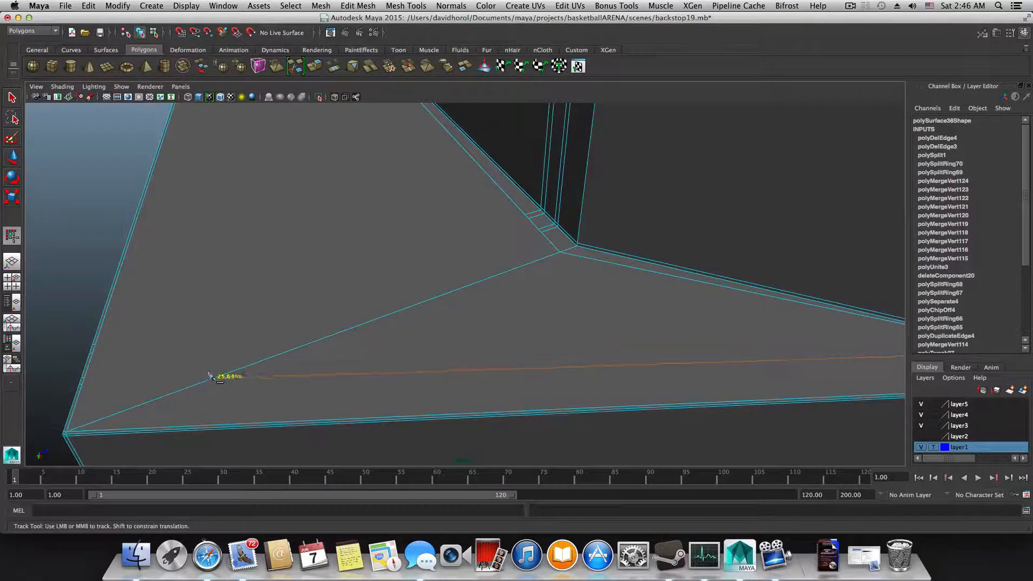
pyautogui.click(176, 390)
pyautogui.keyDown('alt'); pyautogui.moveTo(175, 389); pyautogui.dragTo(259, 356, button='middle'); pyautogui.keyUp('alt')
pyautogui.keyDown('alt'); pyautogui.moveTo(260, 356); pyautogui.dragTo(336, 366); pyautogui.keyUp('alt')
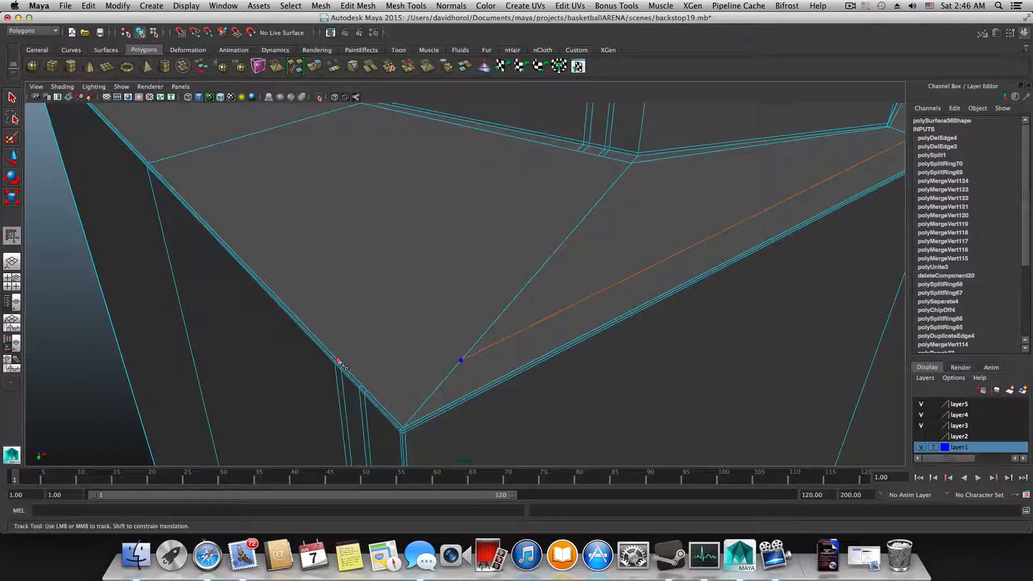
pyautogui.click(339, 360)
pyautogui.press('Return')
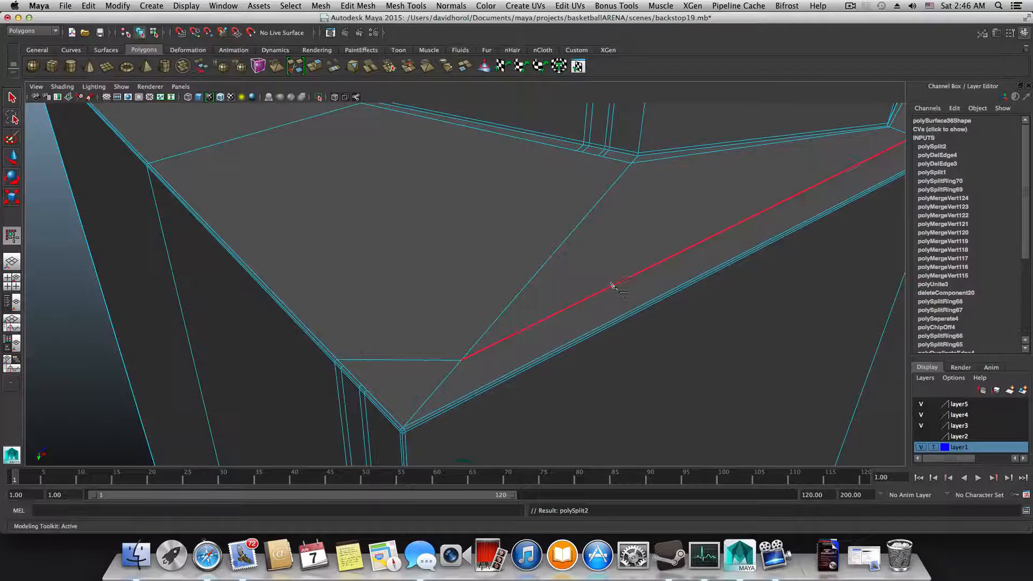
# - Multi-Cut a second edge alongside the new one on the beam's top, from the end loop across both corner diagonals to the opposite support loop
pyautogui.keyDown('alt'); pyautogui.moveTo(614, 286); pyautogui.dragTo(273, 369, button='middle'); pyautogui.keyUp('alt')
pyautogui.keyDown('alt'); pyautogui.moveTo(543, 256); pyautogui.dragTo(341, 325, button='middle'); pyautogui.keyUp('alt')
pyautogui.keyDown('alt'); pyautogui.moveTo(341, 325); pyautogui.dragTo(681, 296); pyautogui.keyUp('alt')
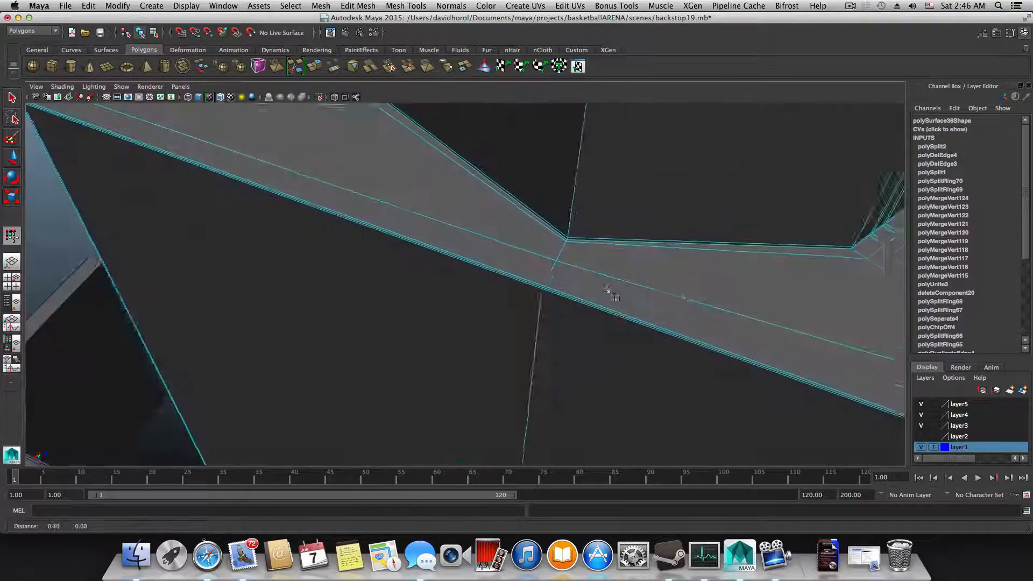
pyautogui.keyDown('alt'); pyautogui.moveTo(607, 289); pyautogui.dragTo(311, 231, button='middle'); pyautogui.keyUp('alt')
pyautogui.keyDown('alt'); pyautogui.moveTo(673, 312); pyautogui.dragTo(388, 241, button='middle'); pyautogui.keyUp('alt')
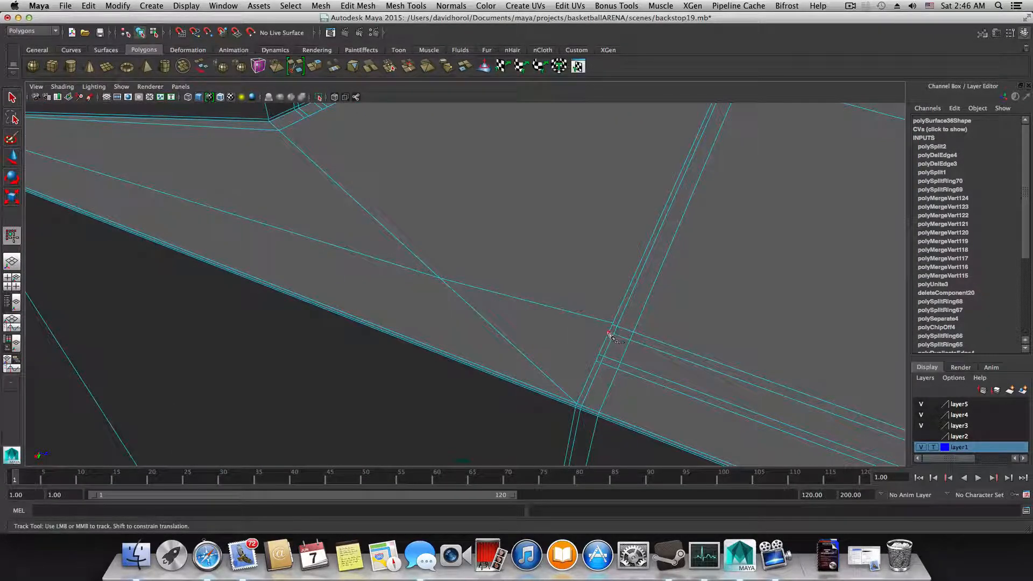
pyautogui.click(607, 333)
pyautogui.keyDown('alt'); pyautogui.moveTo(454, 293); pyautogui.dragTo(645, 339, button='middle'); pyautogui.keyUp('alt')
pyautogui.keyDown('alt'); pyautogui.moveTo(269, 296); pyautogui.dragTo(512, 329, button='middle'); pyautogui.keyUp('alt')
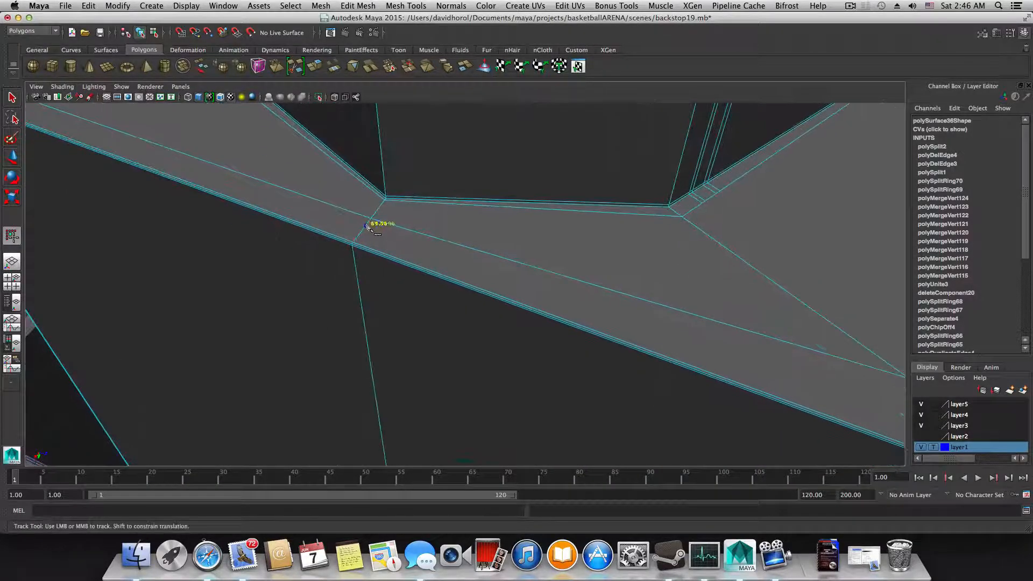
pyautogui.keyDown('alt'); pyautogui.moveTo(357, 230); pyautogui.dragTo(466, 384); pyautogui.keyUp('alt')
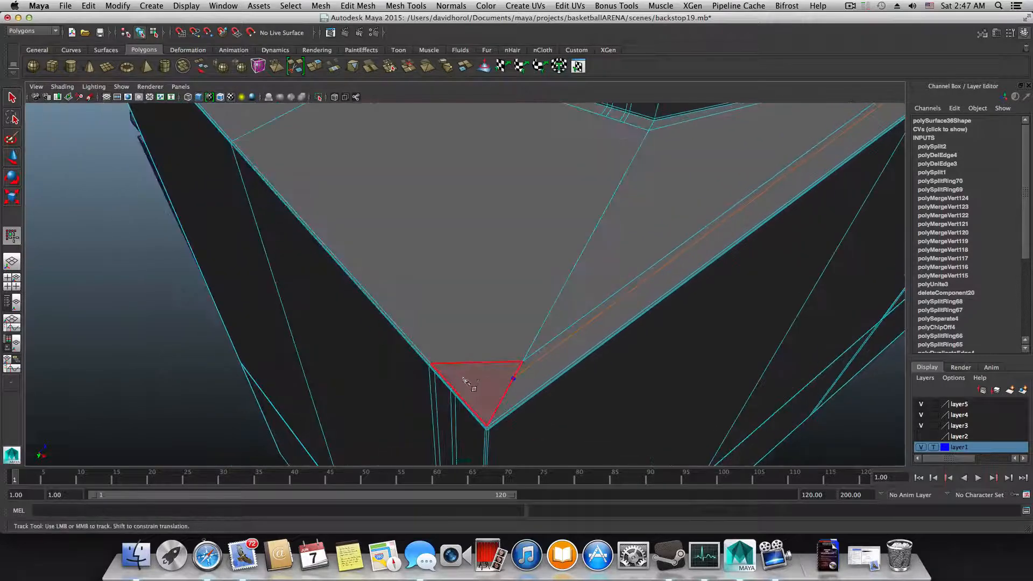
pyautogui.click(437, 370)
pyautogui.press('Return')
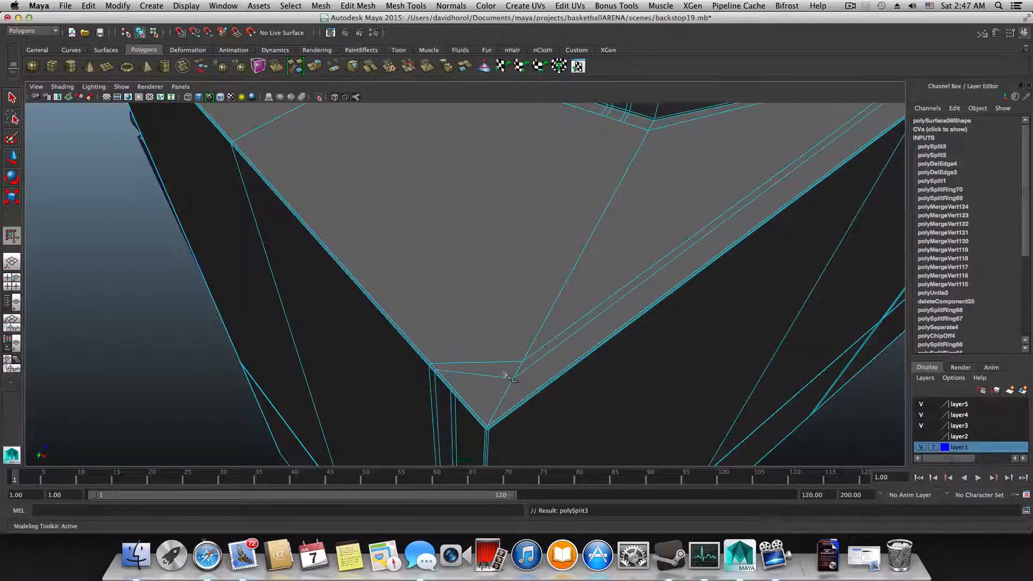
# - Multi-Cut a third parallel edge nearer the beam's outer edge, from the corner support loop across both diagonals to the beam's end loop
pyautogui.keyDown('alt'); pyautogui.moveTo(477, 387); pyautogui.dragTo(350, 403, button='middle'); pyautogui.keyUp('alt')
pyautogui.keyDown('alt'); pyautogui.moveTo(567, 252); pyautogui.dragTo(598, 247, button='middle'); pyautogui.keyUp('alt')
pyautogui.keyDown('alt'); pyautogui.moveTo(544, 298); pyautogui.dragTo(580, 272, button='middle'); pyautogui.keyUp('alt')
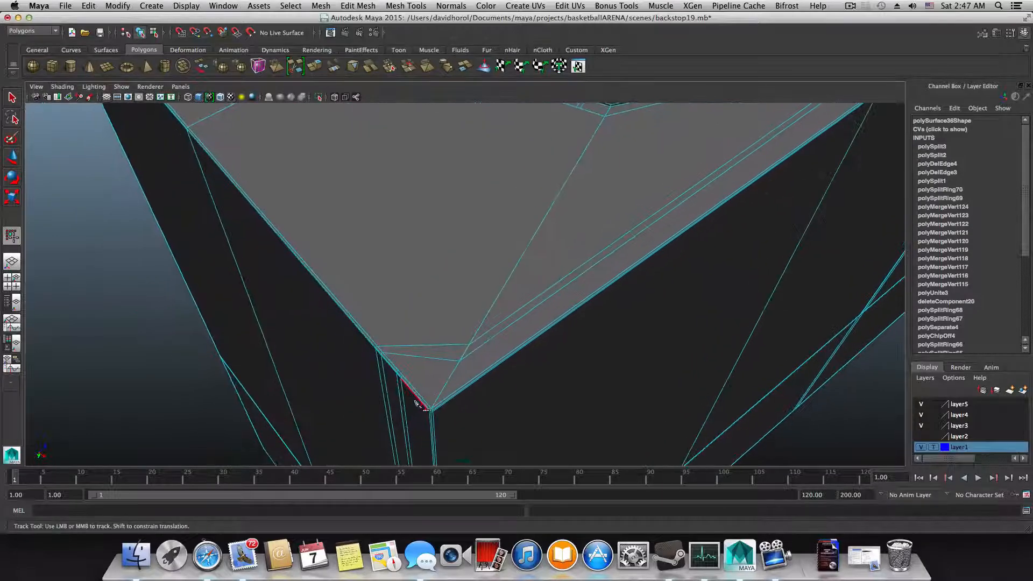
pyautogui.click(398, 370)
pyautogui.click(455, 371)
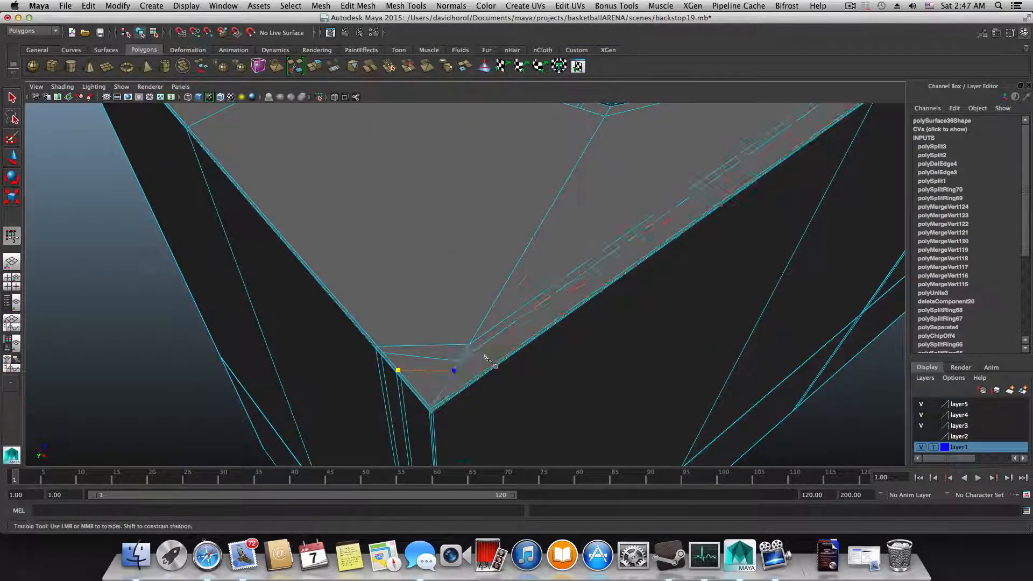
pyautogui.keyDown('alt'); pyautogui.moveTo(487, 357); pyautogui.dragTo(499, 351); pyautogui.keyUp('alt')
pyautogui.keyDown('alt'); pyautogui.moveTo(544, 345); pyautogui.dragTo(373, 330, button='middle'); pyautogui.keyUp('alt')
pyautogui.keyDown('alt'); pyautogui.moveTo(565, 315); pyautogui.dragTo(510, 307, button='right'); pyautogui.keyUp('alt')
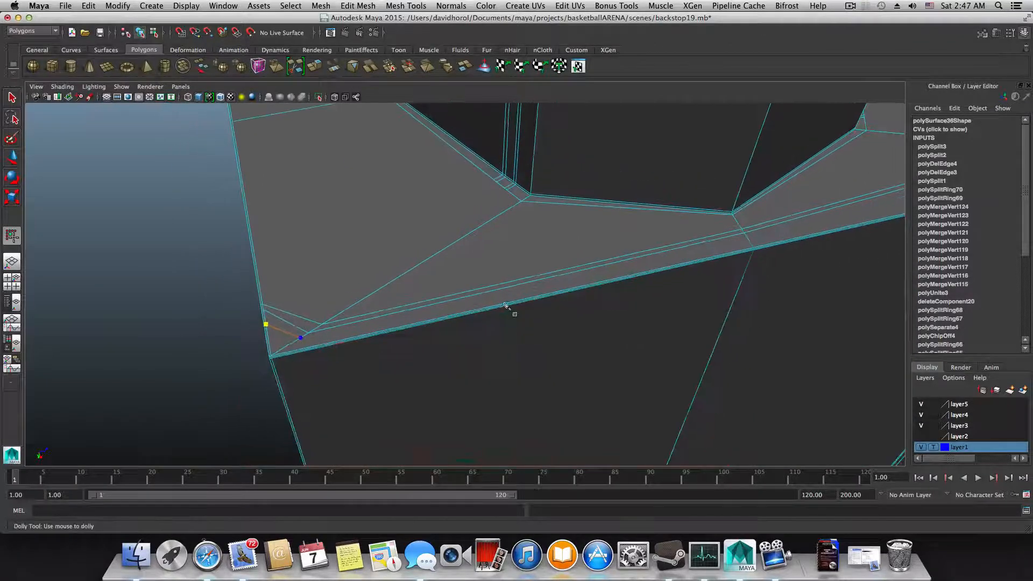
pyautogui.keyDown('alt'); pyautogui.moveTo(557, 314); pyautogui.dragTo(484, 357, button='middle'); pyautogui.keyUp('alt')
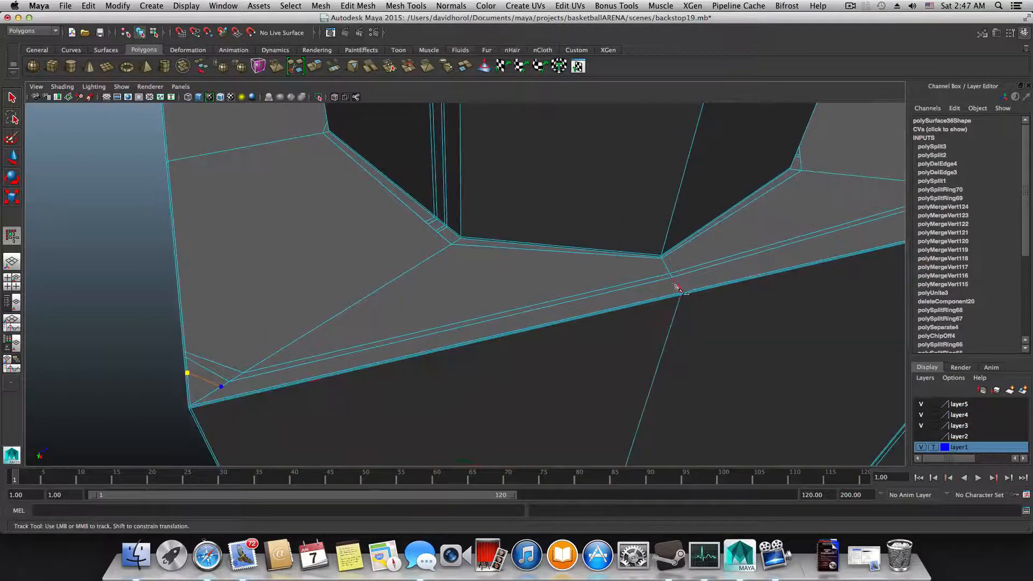
pyautogui.moveTo(676, 285); pyautogui.dragTo(676, 282)
pyautogui.keyDown('alt'); pyautogui.moveTo(681, 269); pyautogui.dragTo(469, 297, button='middle'); pyautogui.keyUp('alt')
pyautogui.keyDown('alt'); pyautogui.moveTo(697, 250); pyautogui.dragTo(469, 290, button='middle'); pyautogui.keyUp('alt')
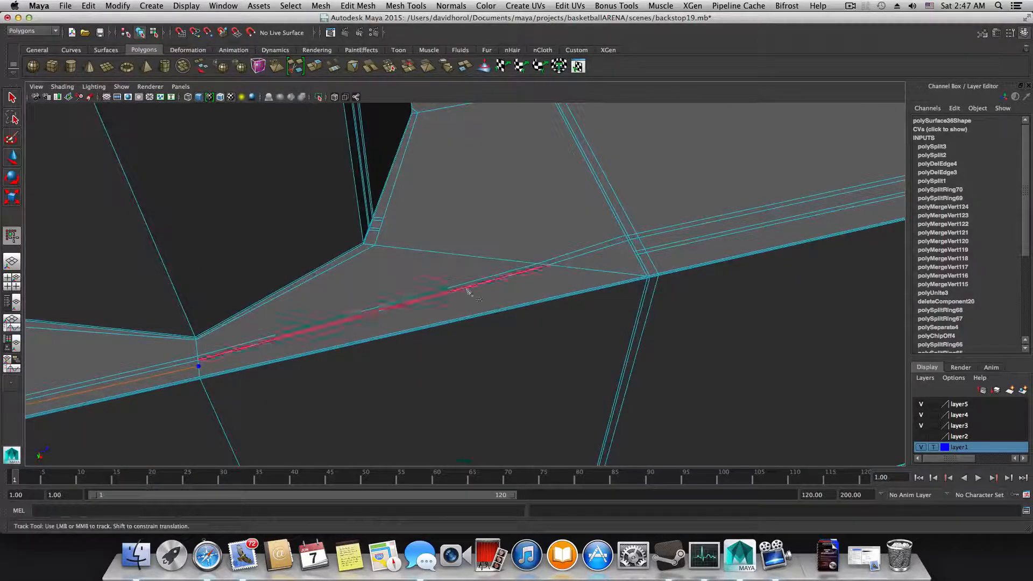
pyautogui.moveTo(592, 273); pyautogui.dragTo(598, 270)
pyautogui.click(594, 266)
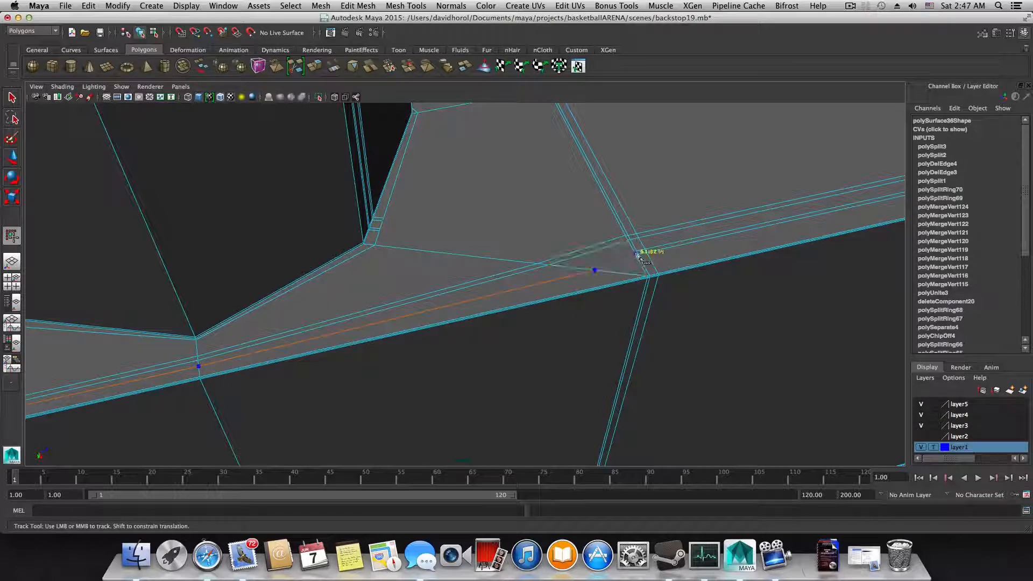
pyautogui.moveTo(639, 255); pyautogui.dragTo(637, 254)
pyautogui.press('Return')
# - Multi-Cut a fourth parallel edge closest to the beam's outer edge, from the end loop back across both diagonals to the corner support loop
pyautogui.keyDown('alt'); pyautogui.moveTo(624, 253); pyautogui.dragTo(689, 261, button='right'); pyautogui.keyUp('alt')
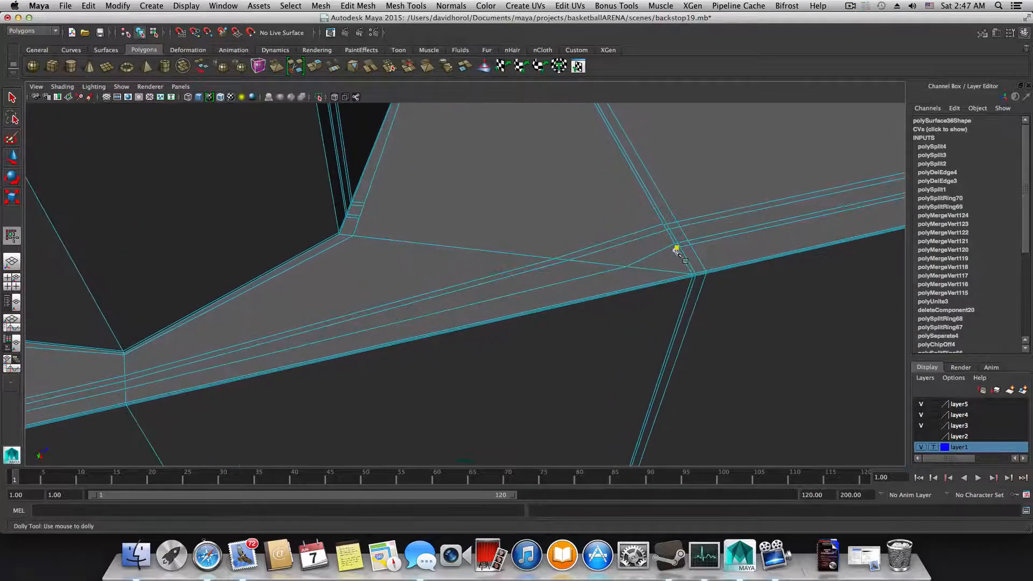
pyautogui.moveTo(662, 273); pyautogui.dragTo(645, 272)
pyautogui.keyDown('alt'); pyautogui.moveTo(459, 327); pyautogui.dragTo(692, 281, button='middle'); pyautogui.keyUp('alt')
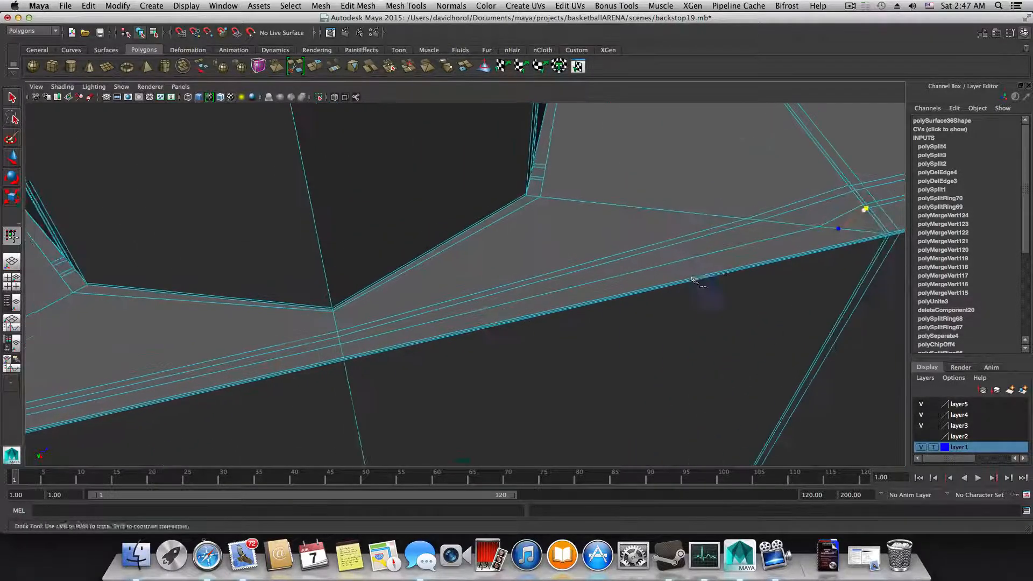
pyautogui.scroll(-1, 691, 282)
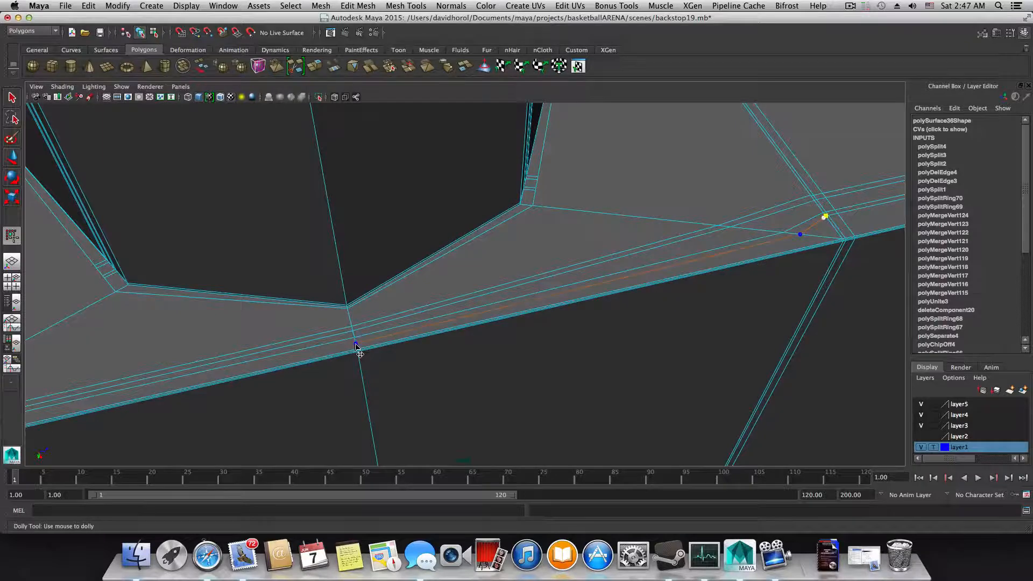
pyautogui.keyDown('alt'); pyautogui.moveTo(356, 347); pyautogui.dragTo(774, 282, button='middle'); pyautogui.keyUp('alt')
pyautogui.keyDown('alt'); pyautogui.moveTo(299, 369); pyautogui.dragTo(547, 269, button='middle'); pyautogui.keyUp('alt')
pyautogui.keyDown('alt'); pyautogui.moveTo(554, 272); pyautogui.dragTo(500, 332, button='right'); pyautogui.keyUp('alt')
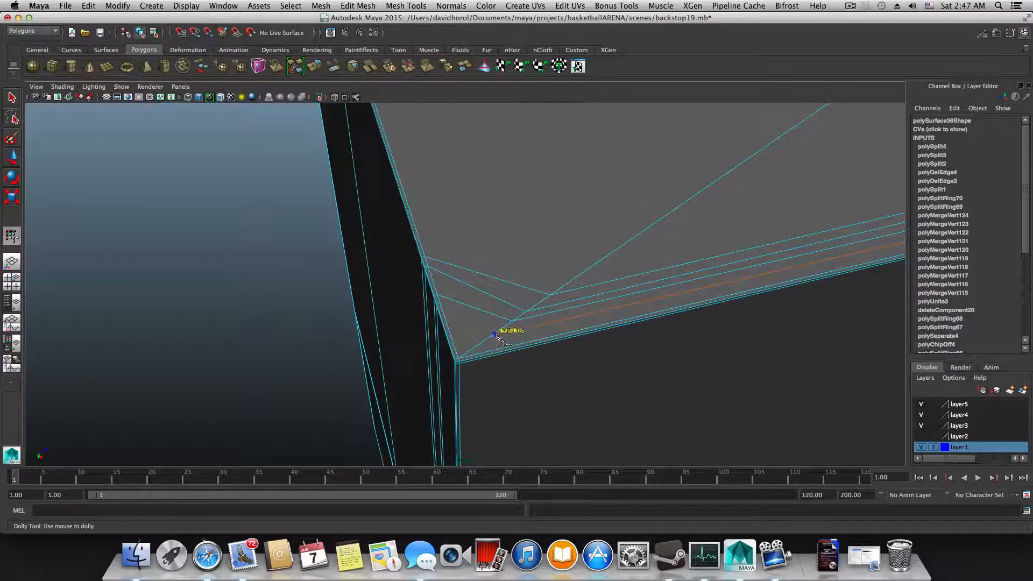
pyautogui.click(494, 334)
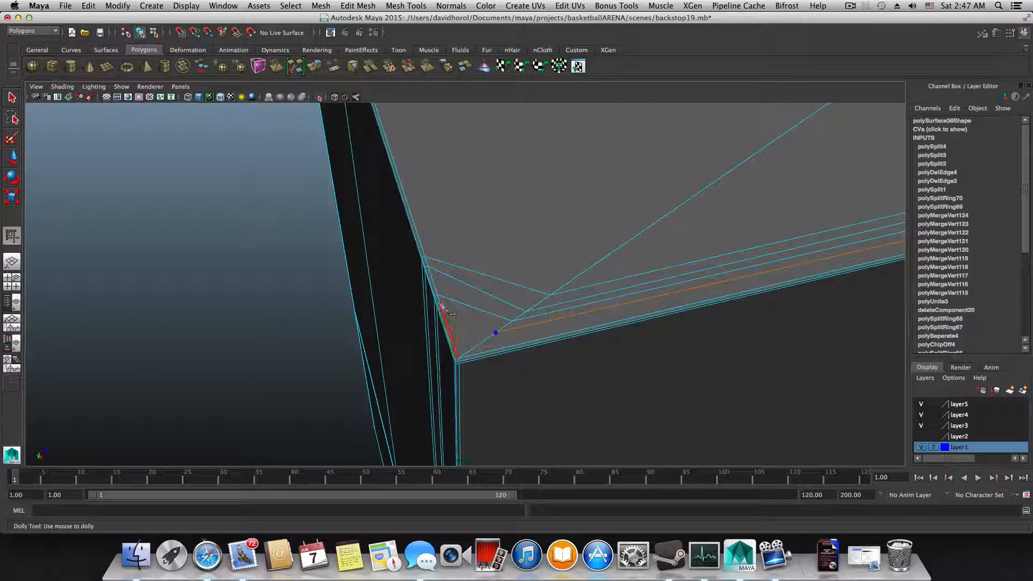
pyautogui.press('Return')
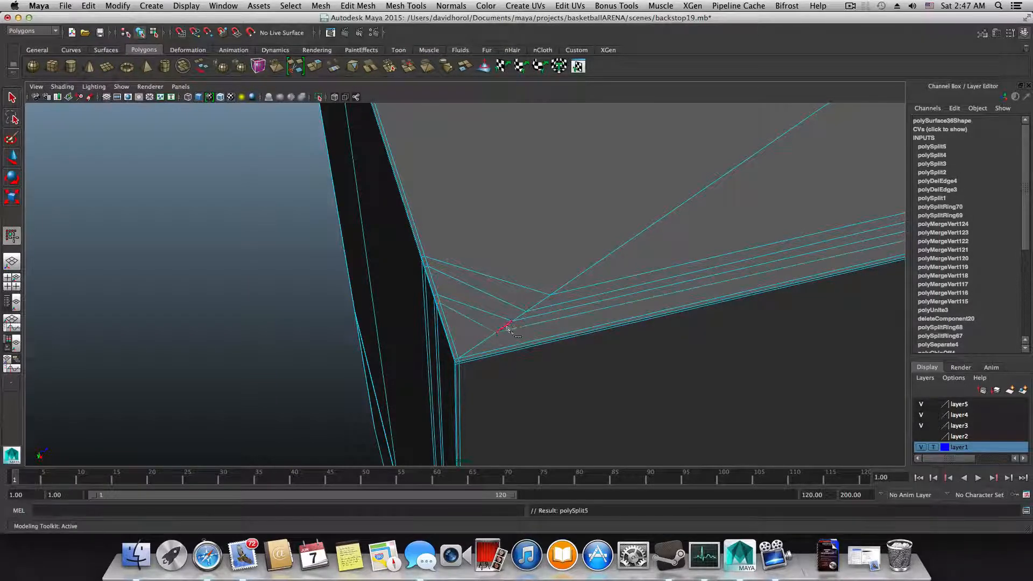
pyautogui.scroll(1, 503, 334)
pyautogui.scroll(3, 503, 336)
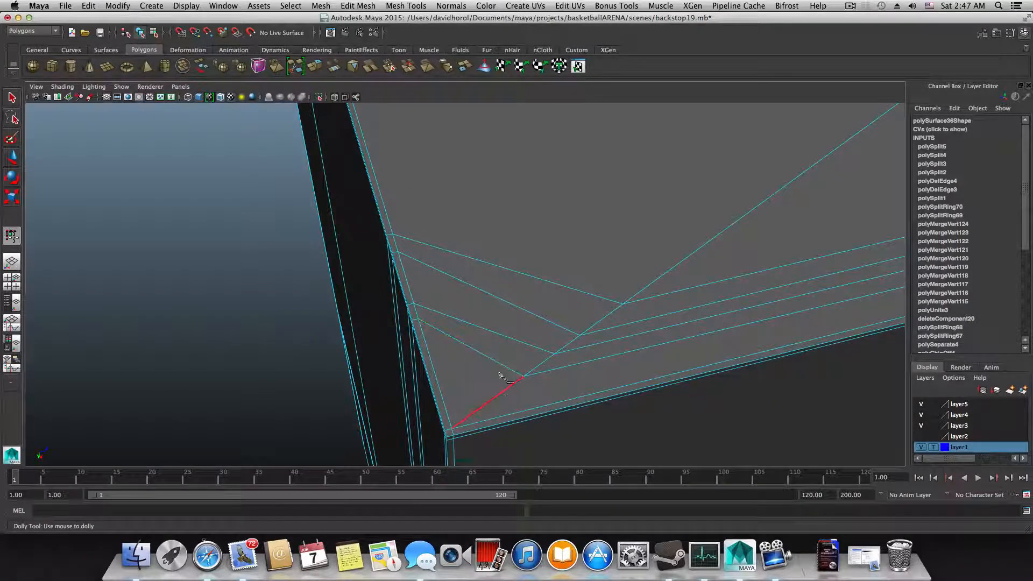
pyautogui.click(418, 320)
pyautogui.scroll(-2, 442, 365)
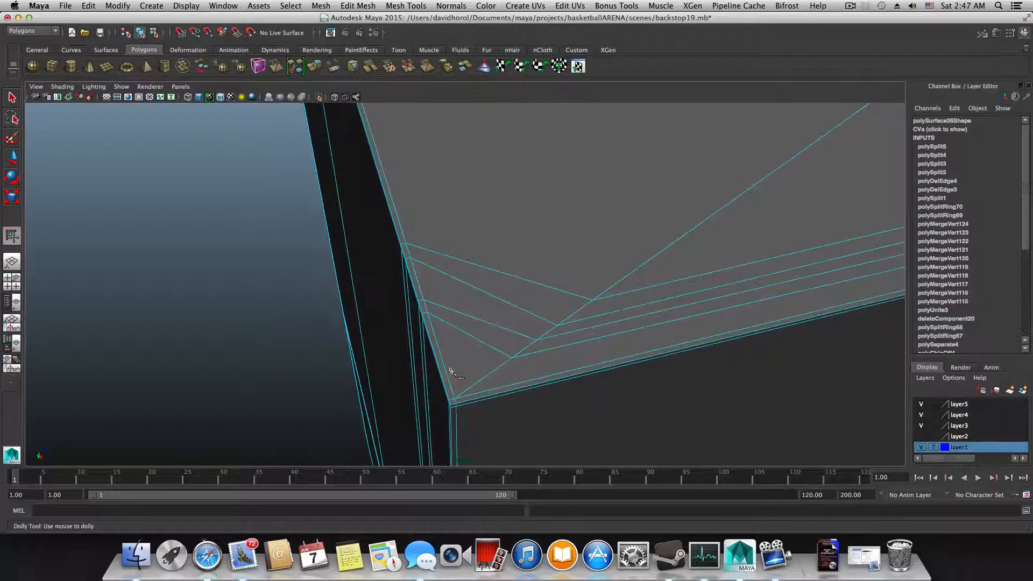
pyautogui.scroll(-5, 415, 309)
pyautogui.keyDown('alt'); pyautogui.moveTo(634, 265); pyautogui.dragTo(551, 351, button='middle'); pyautogui.keyUp('alt')
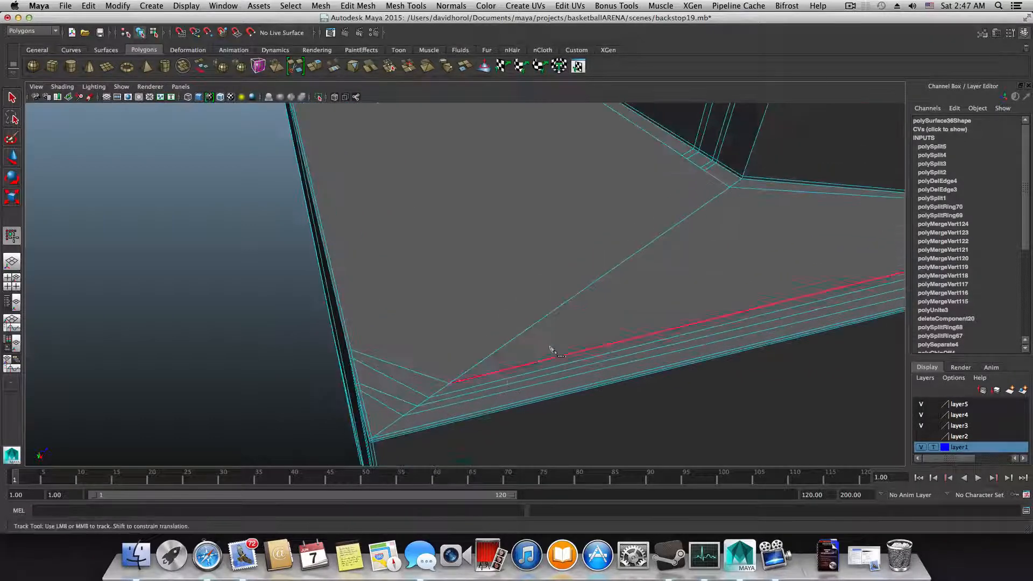
pyautogui.click(452, 376)
pyautogui.scroll(-3, 461, 298)
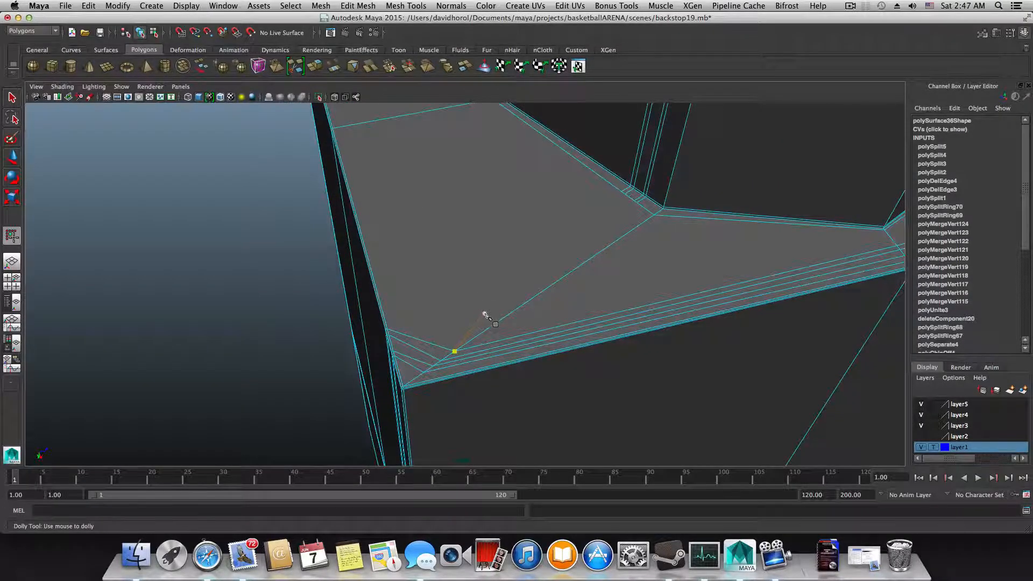
pyautogui.keyDown('alt'); pyautogui.moveTo(487, 317); pyautogui.dragTo(554, 343, button='middle'); pyautogui.keyUp('alt')
pyautogui.scroll(3, 483, 383)
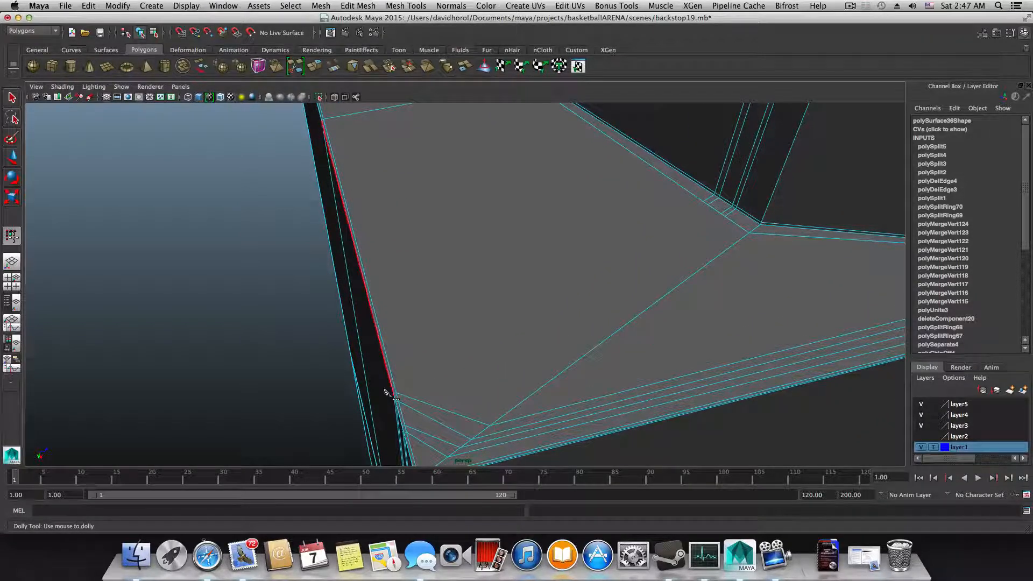
pyautogui.scroll(-2, 566, 294)
pyautogui.keyDown('alt'); pyautogui.moveTo(566, 294); pyautogui.dragTo(541, 321, button='middle'); pyautogui.keyUp('alt')
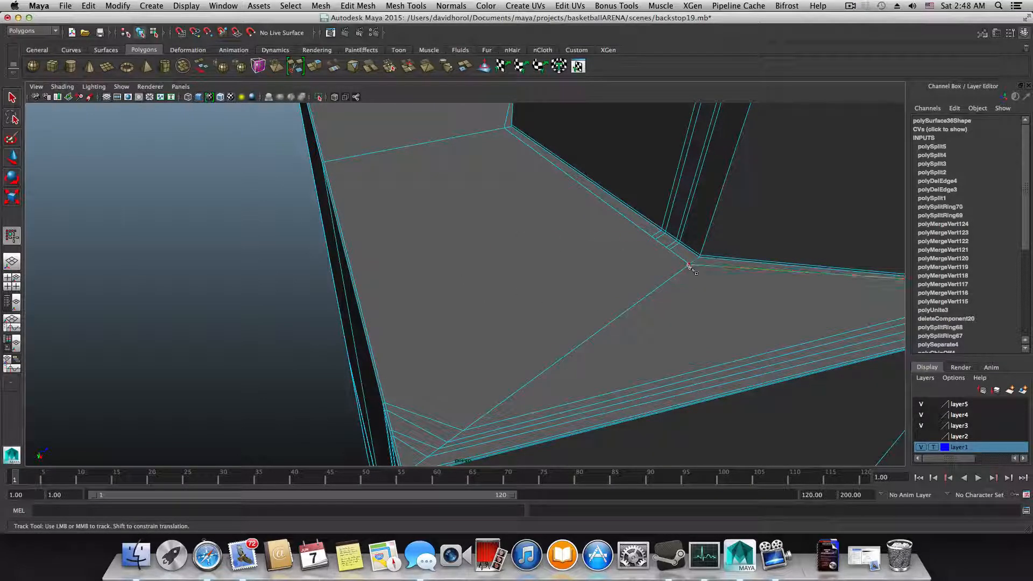
pyautogui.click(668, 251)
pyautogui.click(324, 161)
pyautogui.keyDown('alt'); pyautogui.moveTo(514, 373); pyautogui.dragTo(547, 350, button='right'); pyautogui.keyUp('alt')
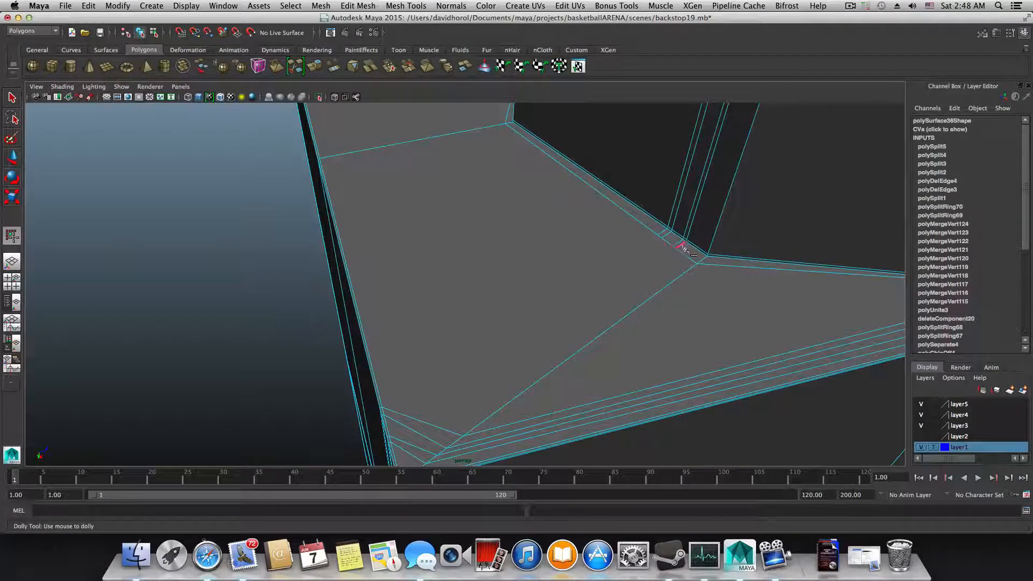
pyautogui.keyDown('alt'); pyautogui.moveTo(463, 431); pyautogui.dragTo(476, 404, button='middle'); pyautogui.keyUp('alt')
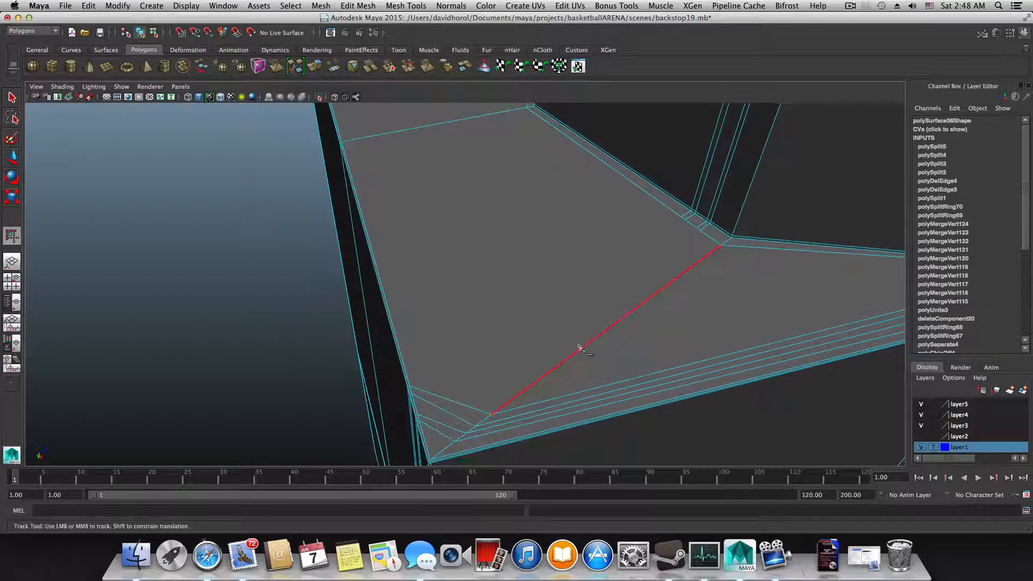
pyautogui.keyDown('alt'); pyautogui.moveTo(666, 339); pyautogui.dragTo(612, 346, button='middle'); pyautogui.keyUp('alt')
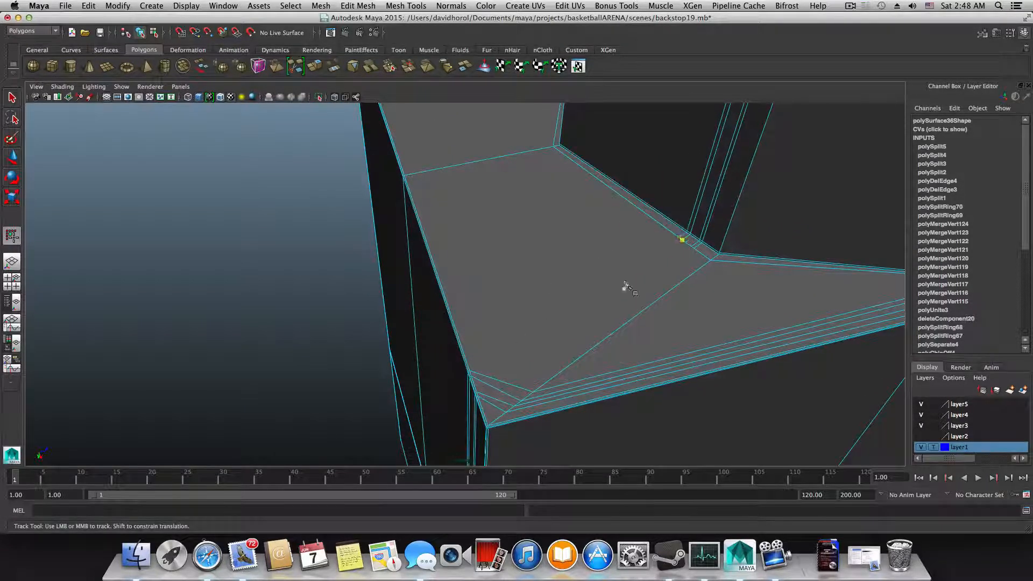
pyautogui.keyDown('alt'); pyautogui.moveTo(487, 375); pyautogui.dragTo(607, 389, button='right'); pyautogui.keyUp('alt')
pyautogui.keyDown('alt'); pyautogui.moveTo(606, 390); pyautogui.dragTo(563, 385, button='middle'); pyautogui.keyUp('alt')
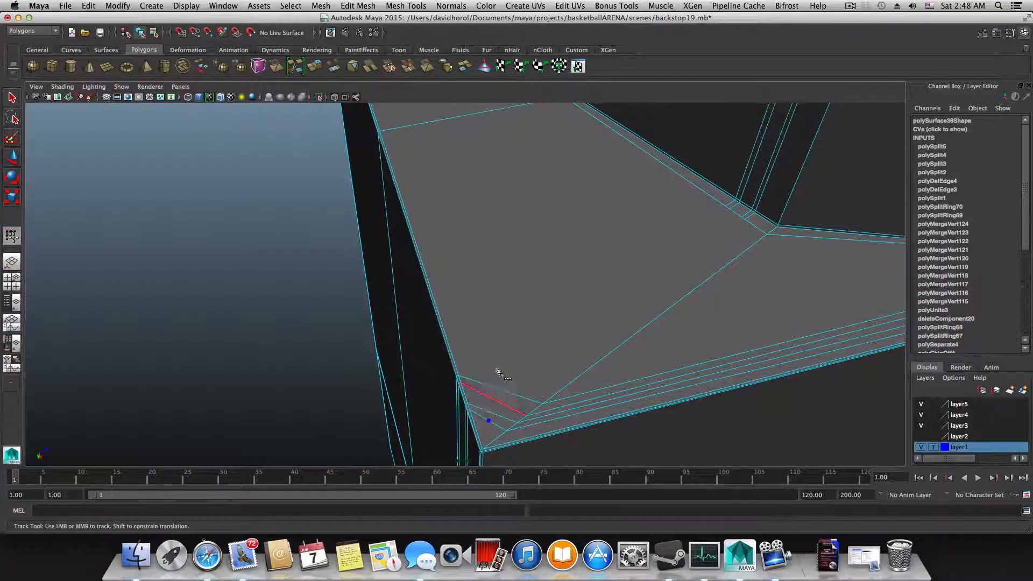
pyautogui.keyDown('alt'); pyautogui.moveTo(491, 376); pyautogui.dragTo(498, 352, button='middle'); pyautogui.keyUp('alt')
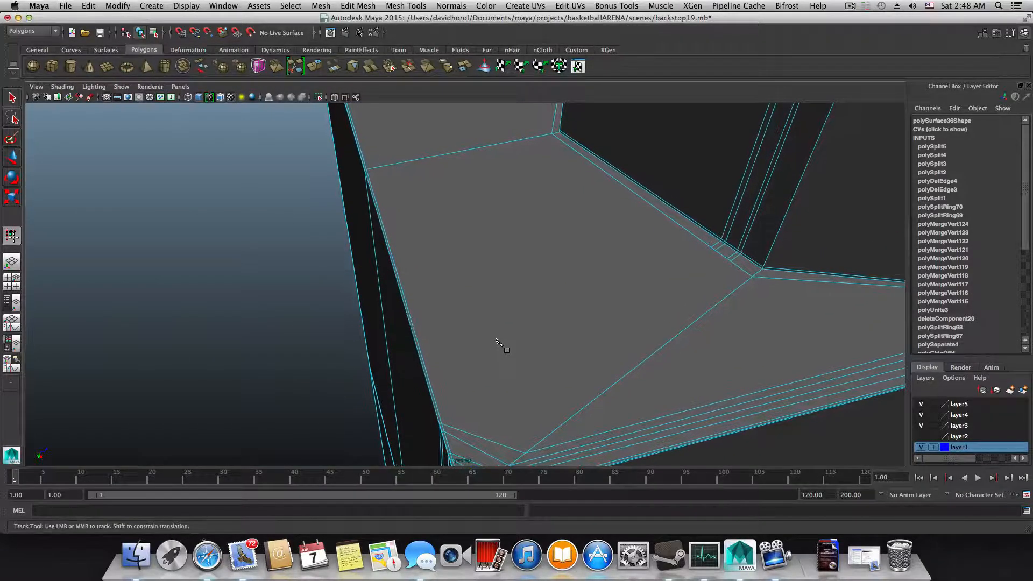
# - Multi-Cut an edge from the side corner of the post's base down across the short support edges at the beam's corner
pyautogui.click(553, 135)
pyautogui.press('Return')
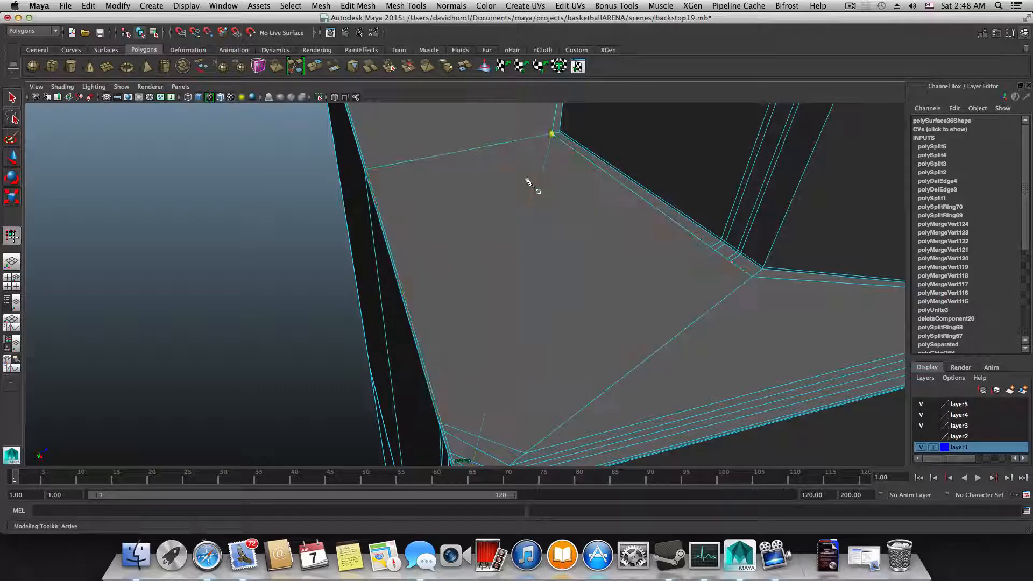
pyautogui.keyDown('alt'); pyautogui.moveTo(412, 365); pyautogui.dragTo(558, 320, button='middle'); pyautogui.keyUp('alt')
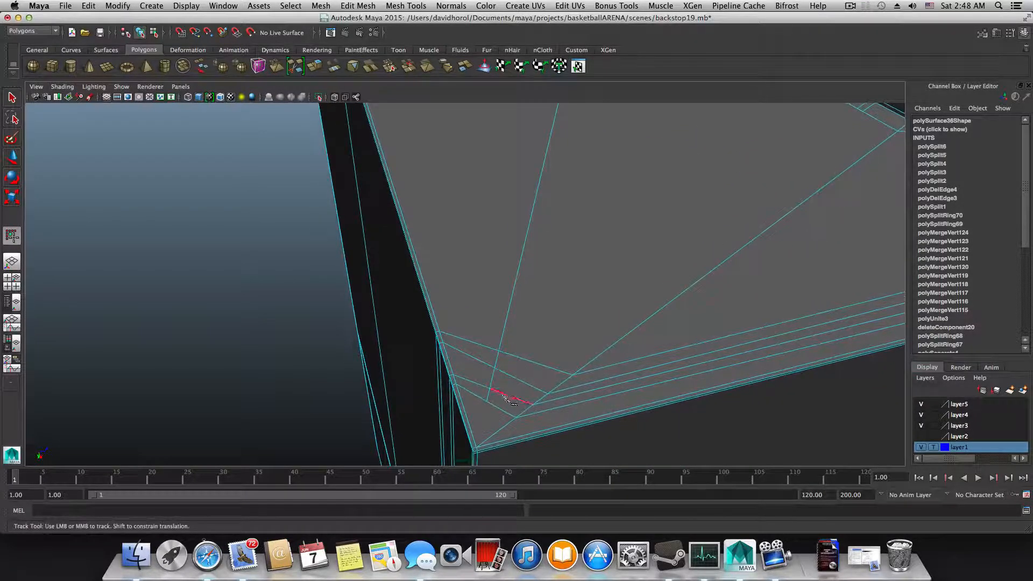
pyautogui.click(487, 408)
pyautogui.keyDown('alt'); pyautogui.moveTo(703, 258); pyautogui.dragTo(554, 317, button='middle'); pyautogui.keyUp('alt')
pyautogui.keyDown('alt'); pyautogui.moveTo(554, 318); pyautogui.dragTo(588, 341, button='right'); pyautogui.keyUp('alt')
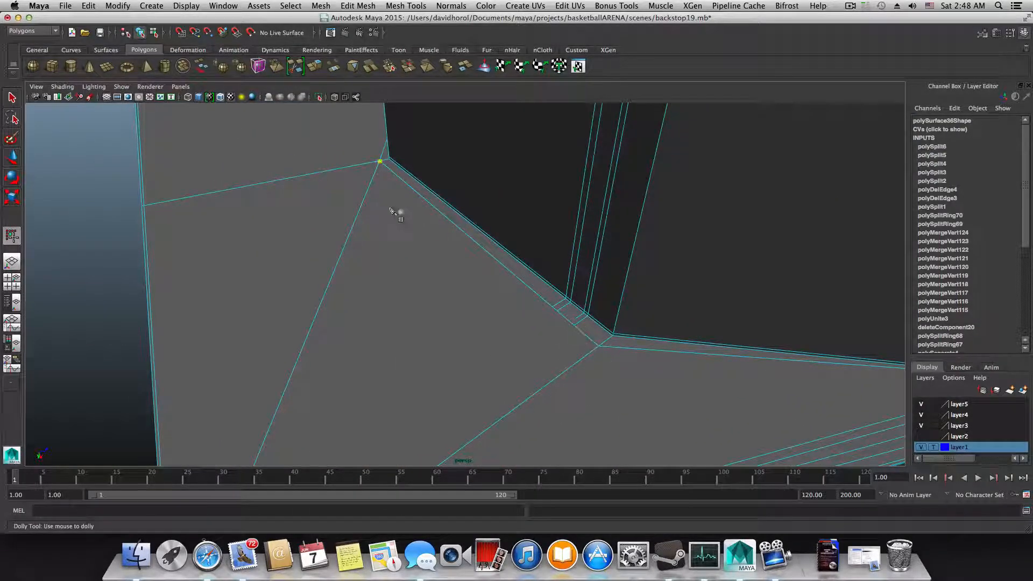
pyautogui.keyDown('alt'); pyautogui.moveTo(391, 210); pyautogui.dragTo(322, 366, button='right'); pyautogui.keyUp('alt')
# - Delete the vertical support edges beside the post's corner, including their short segments at the base, and show the matching edges on the other side
pyautogui.keyDown('shift'); pyautogui.moveTo(527, 318); pyautogui.dragTo(528, 289, button='right'); pyautogui.keyUp('shift')
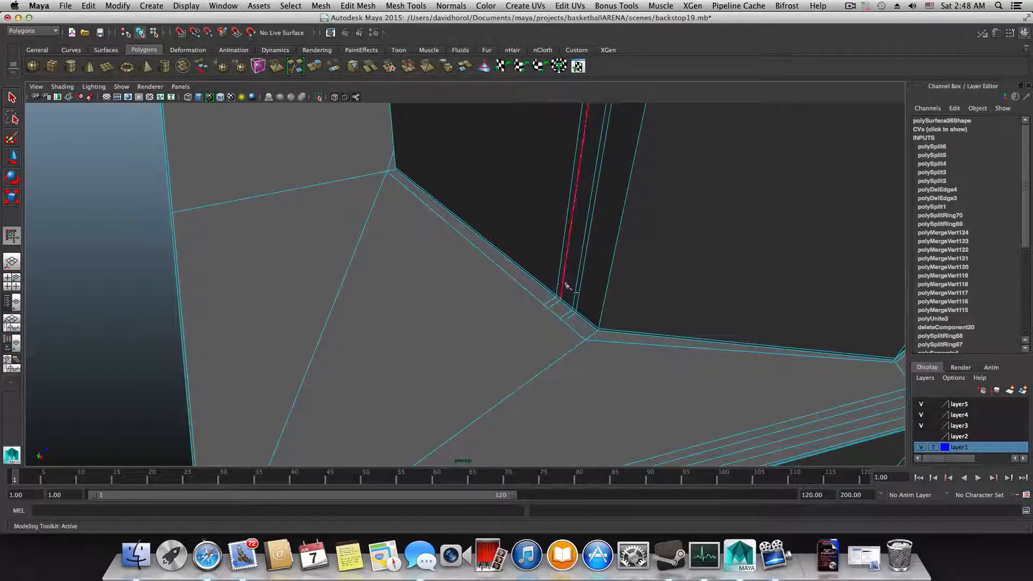
pyautogui.click(571, 318)
pyautogui.press('q')
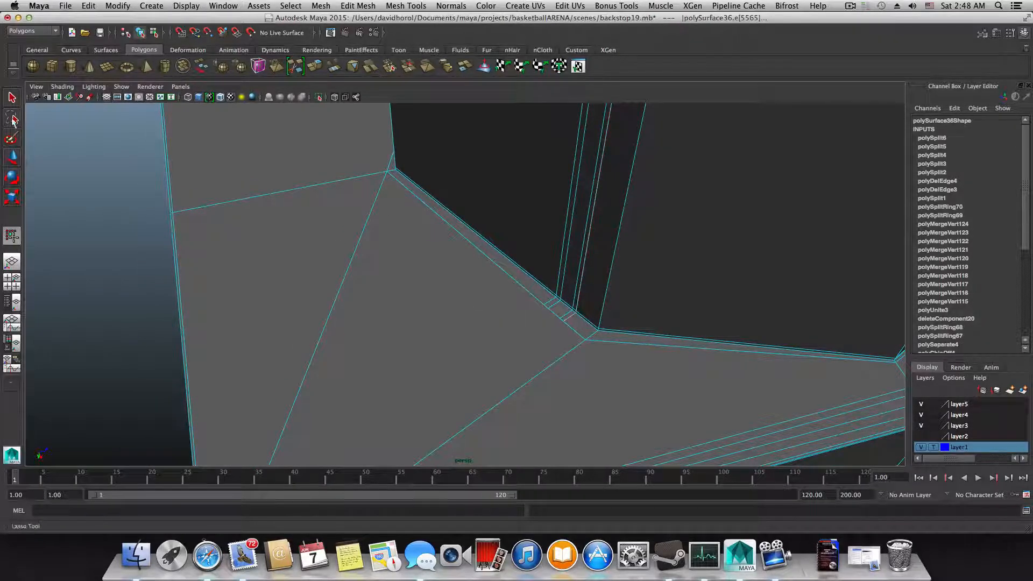
pyautogui.click(515, 289)
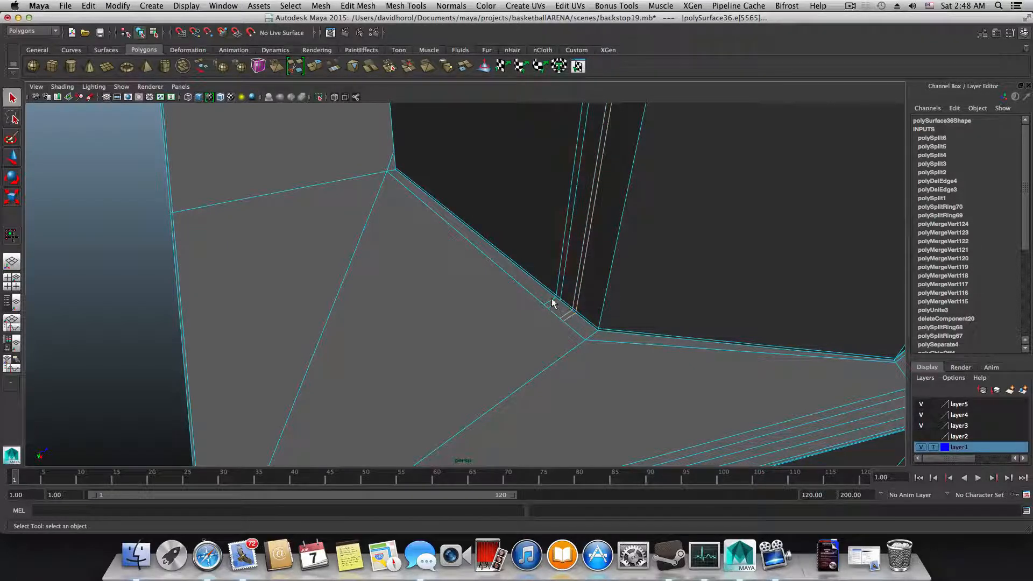
pyautogui.keyDown('shift'); pyautogui.moveTo(552, 303); pyautogui.dragTo(549, 274, button='right'); pyautogui.keyUp('shift')
pyautogui.keyDown('alt'); pyautogui.moveTo(672, 337); pyautogui.dragTo(355, 349); pyautogui.keyUp('alt')
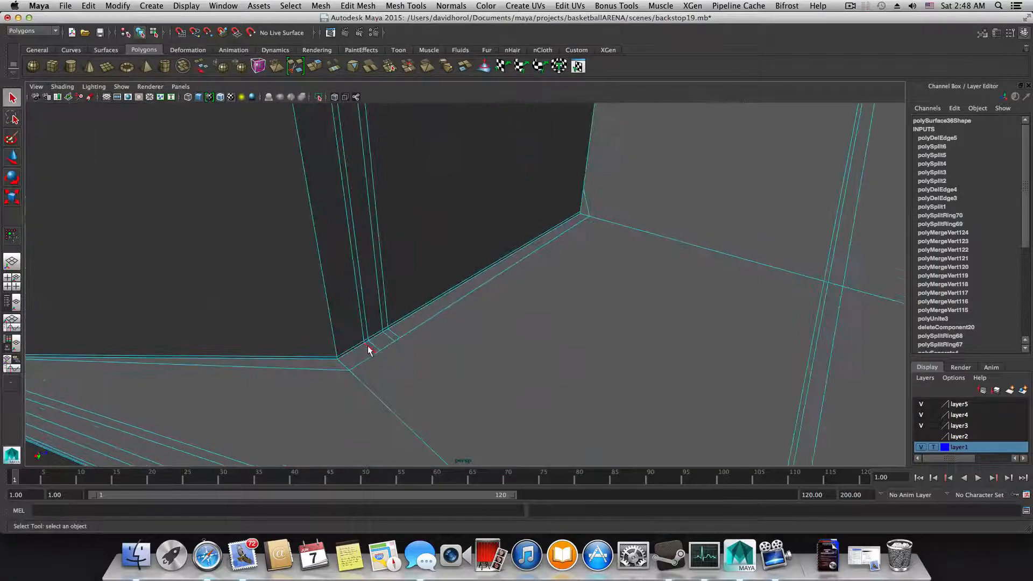
# - Delete the matching vertical support edges on the other side of the post's corner, including their short segments at the base
pyautogui.click(368, 349)
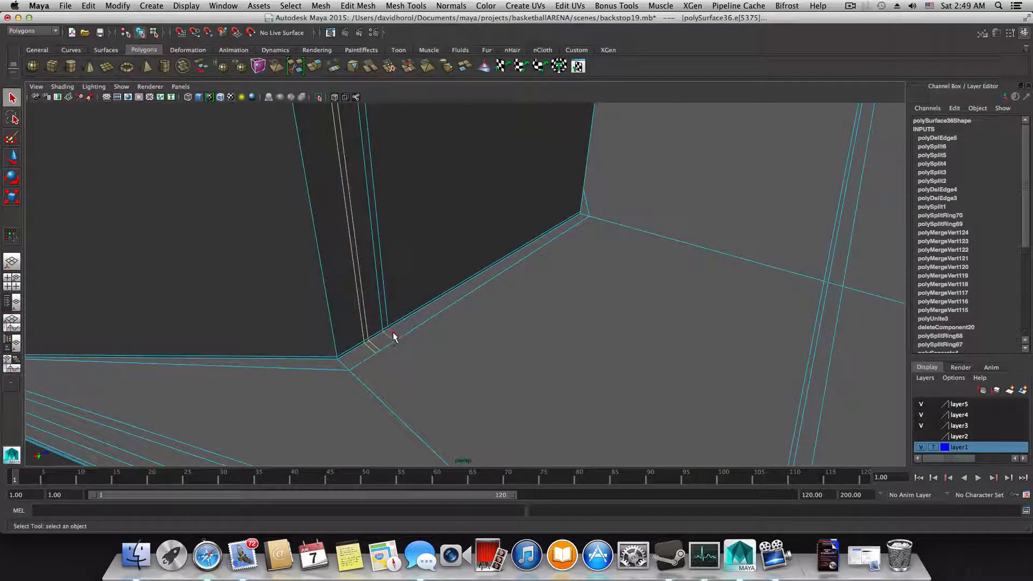
pyautogui.keyDown('shift'); pyautogui.moveTo(394, 335); pyautogui.dragTo(393, 308, button='right'); pyautogui.keyUp('shift')
pyautogui.keyDown('alt'); pyautogui.moveTo(392, 308); pyautogui.dragTo(395, 275); pyautogui.keyUp('alt')
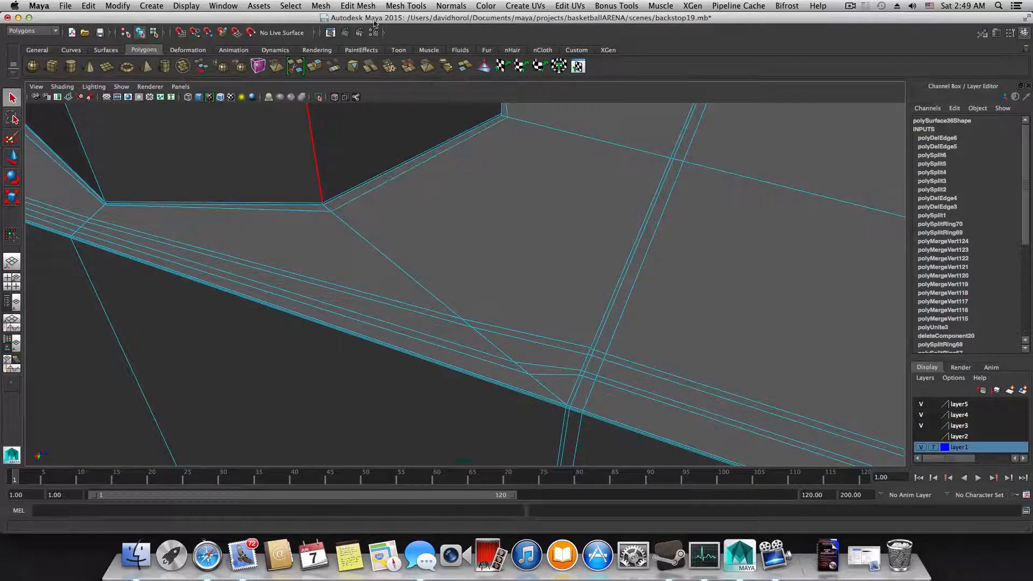
# - Multi-Cut an edge from the middle of the short support edge near the beam's outer corner to the side corner of the post's base
pyautogui.click(405, 5)
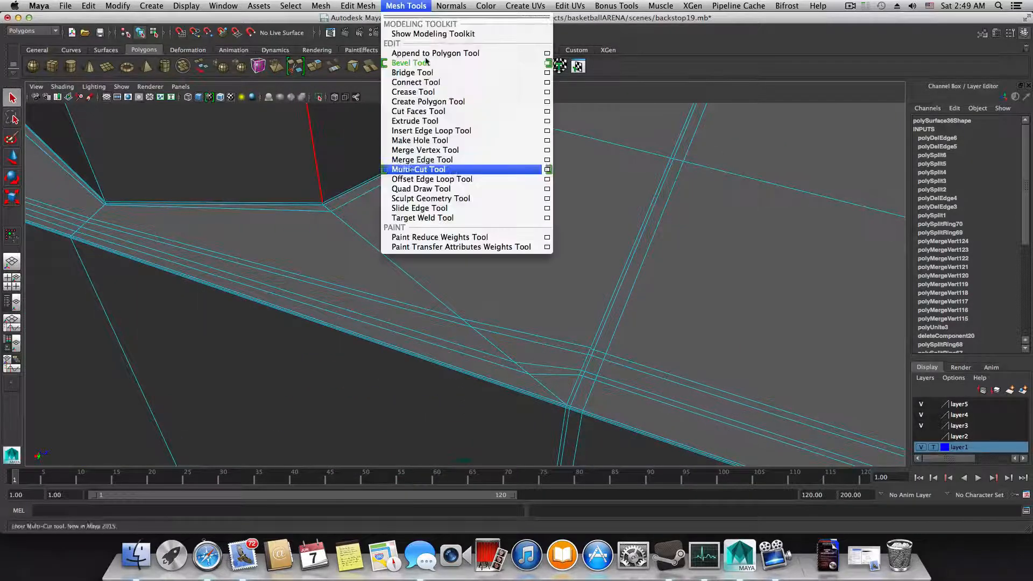
pyautogui.click(452, 170)
pyautogui.keyDown('alt'); pyautogui.moveTo(567, 405); pyautogui.dragTo(493, 298, button='middle'); pyautogui.keyUp('alt')
pyautogui.keyDown('alt'); pyautogui.moveTo(492, 299); pyautogui.dragTo(527, 304, button='right'); pyautogui.keyUp('alt')
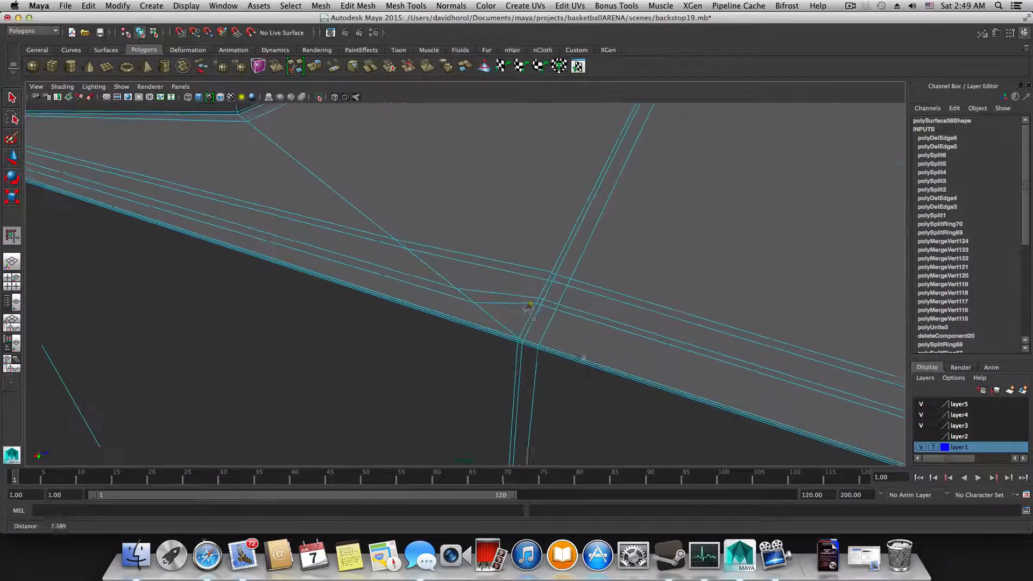
pyautogui.click(506, 304)
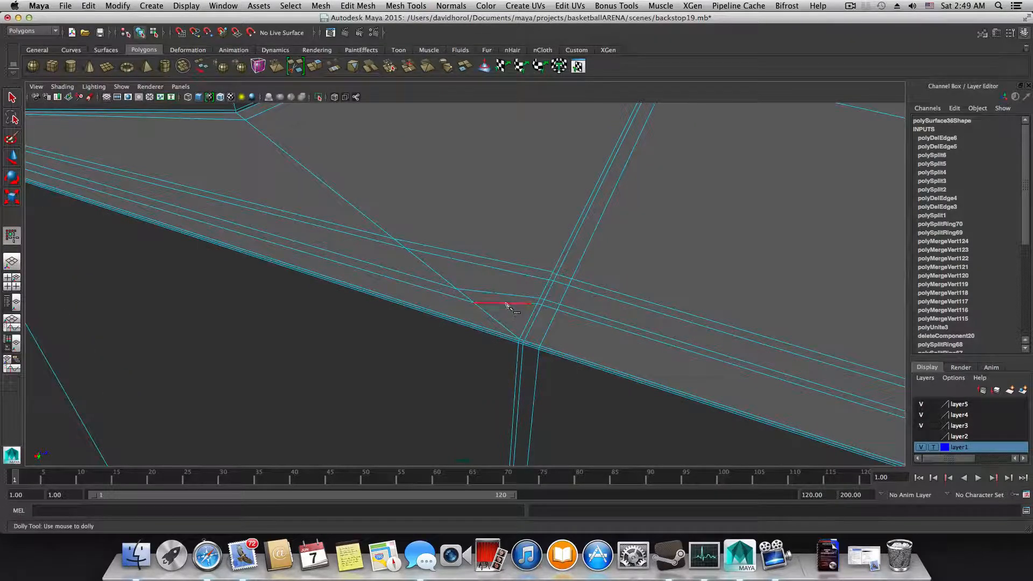
pyautogui.keyDown('alt'); pyautogui.moveTo(506, 304); pyautogui.dragTo(487, 341, button='right'); pyautogui.keyUp('alt')
pyautogui.keyDown('alt'); pyautogui.moveTo(487, 341); pyautogui.dragTo(482, 277, button='middle'); pyautogui.keyUp('alt')
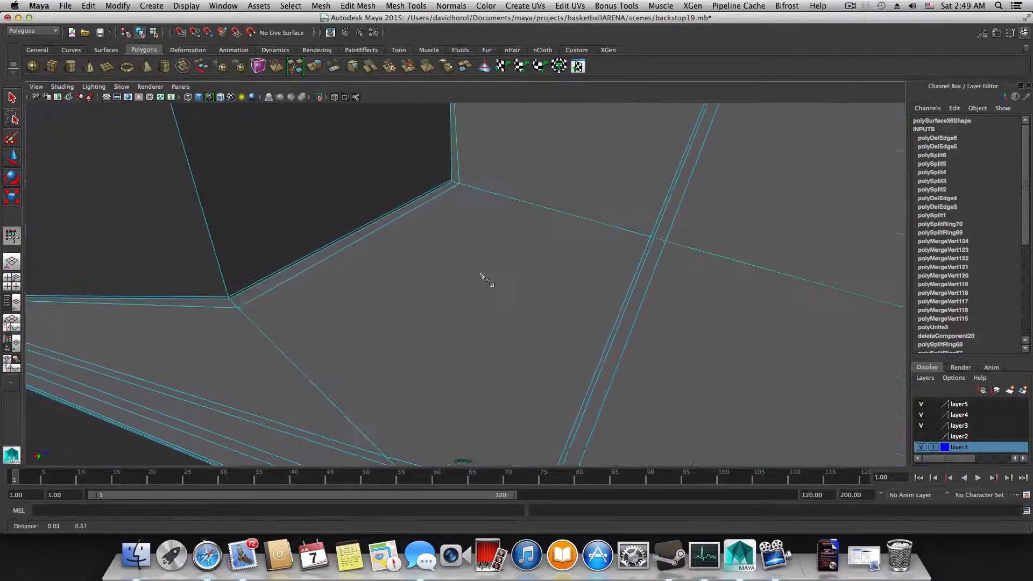
pyautogui.click(458, 187)
pyautogui.press('Return')
# - Compare the smoothed and unsmoothed mesh around the post's base and examine the support edges at the beam's corners
pyautogui.scroll(-3, 475, 260)
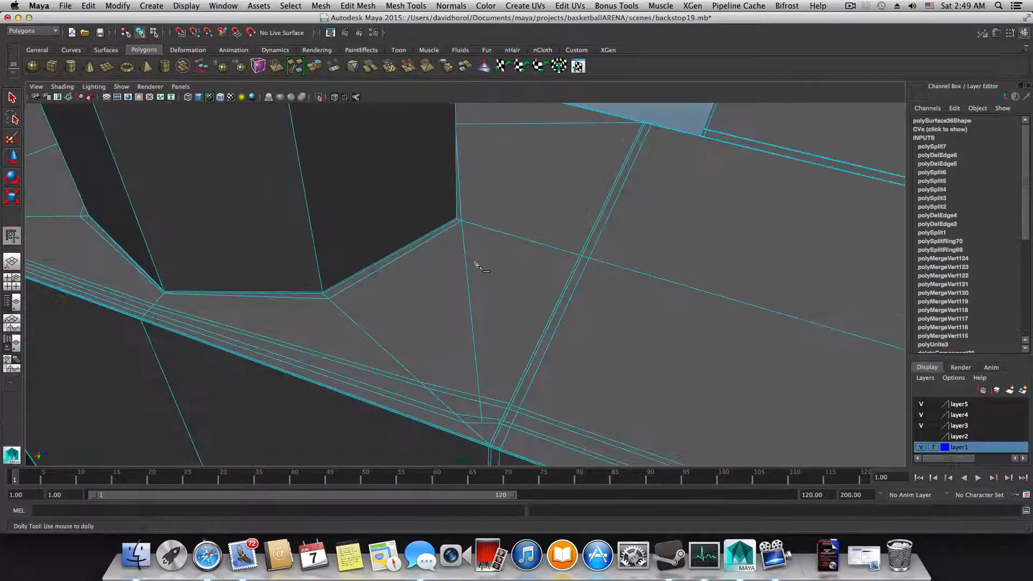
pyautogui.scroll(-3, 476, 266)
pyautogui.keyDown('alt'); pyautogui.moveTo(478, 265); pyautogui.dragTo(608, 281); pyautogui.keyUp('alt')
pyautogui.keyDown('alt'); pyautogui.moveTo(608, 282); pyautogui.dragTo(390, 300, button='right'); pyautogui.keyUp('alt')
pyautogui.keyDown('alt'); pyautogui.moveTo(389, 300); pyautogui.dragTo(409, 204, button='middle'); pyautogui.keyUp('alt')
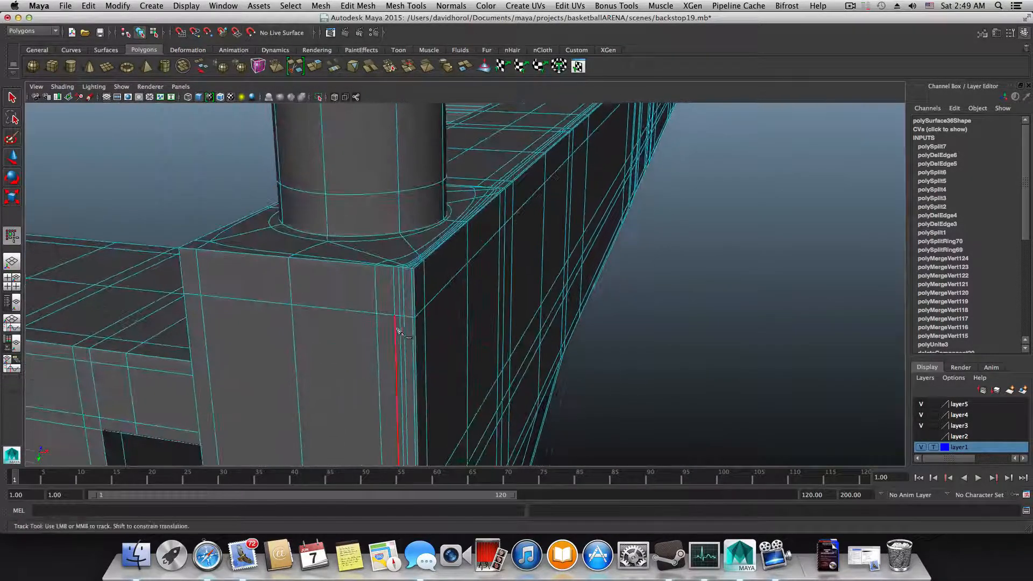
pyautogui.click(403, 291)
pyautogui.keyDown('alt'); pyautogui.moveTo(406, 293); pyautogui.dragTo(321, 305); pyautogui.keyUp('alt')
pyautogui.press('1')
pyautogui.moveTo(623, 248)
pyautogui.keyDown('alt'); pyautogui.mouseDown()
pyautogui.moveTo(362, 302)
pyautogui.moveTo(429, 337)
pyautogui.moveTo(528, 261)
pyautogui.moveTo(496, 304)
pyautogui.moveTo(607, 244)
pyautogui.mouseUp(); pyautogui.keyUp('alt')
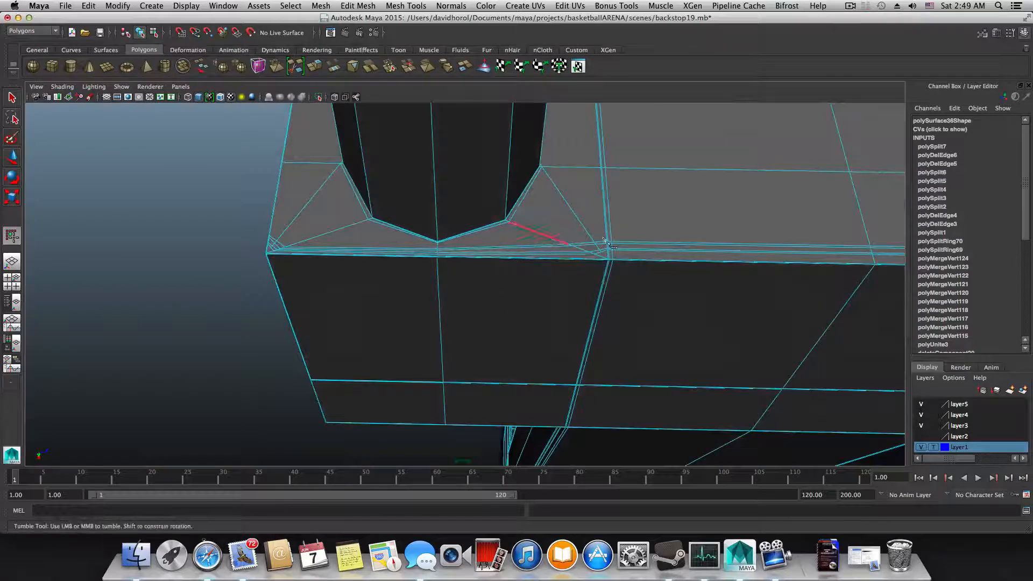
pyautogui.keyDown('alt'); pyautogui.moveTo(398, 268); pyautogui.dragTo(408, 291); pyautogui.keyUp('alt')
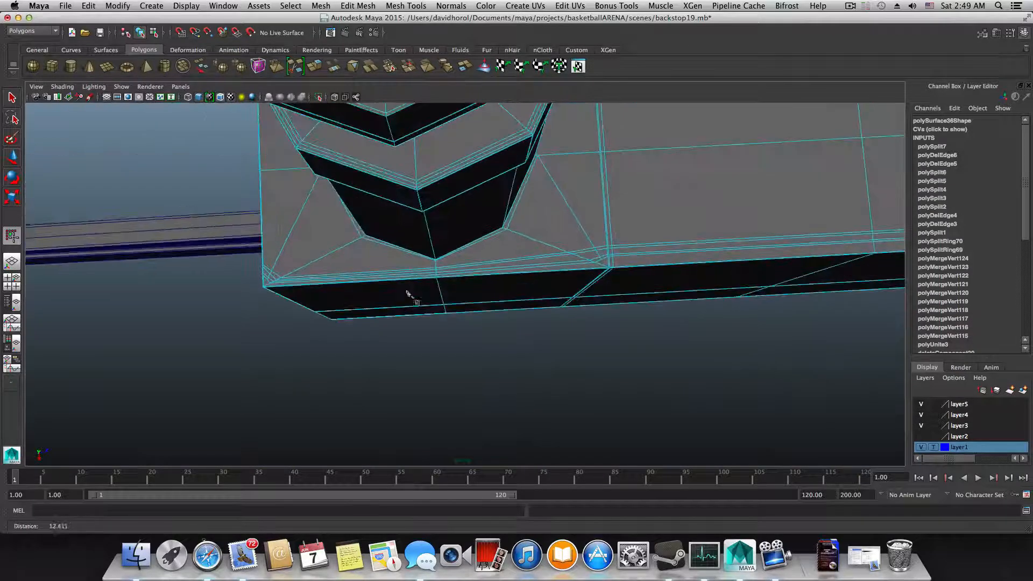
pyautogui.keyDown('alt'); pyautogui.moveTo(407, 291); pyautogui.dragTo(758, 199, button='right'); pyautogui.keyUp('alt')
pyautogui.keyDown('alt'); pyautogui.moveTo(768, 269); pyautogui.dragTo(568, 289, button='middle'); pyautogui.keyUp('alt')
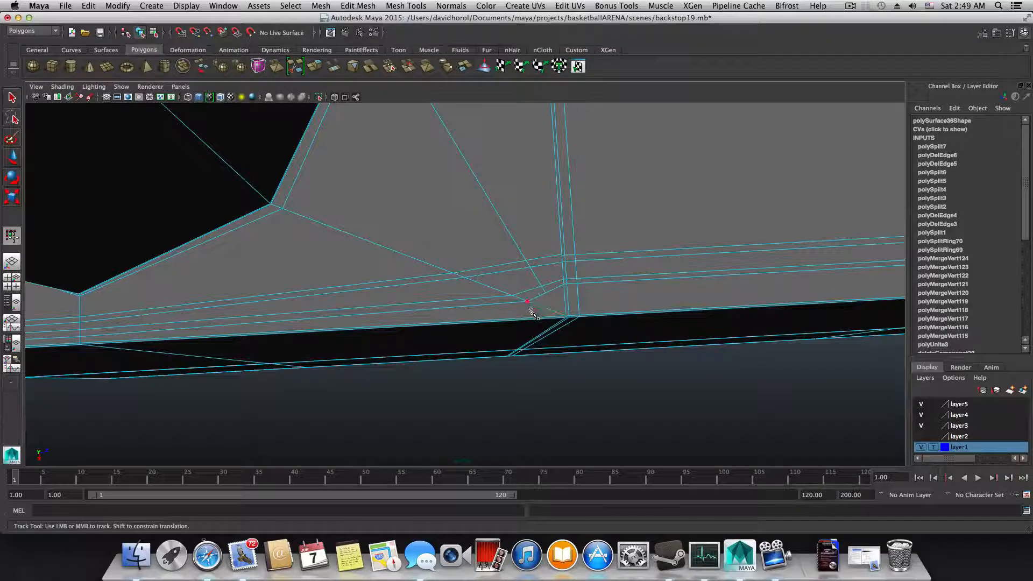
pyautogui.scroll(-6, 530, 309)
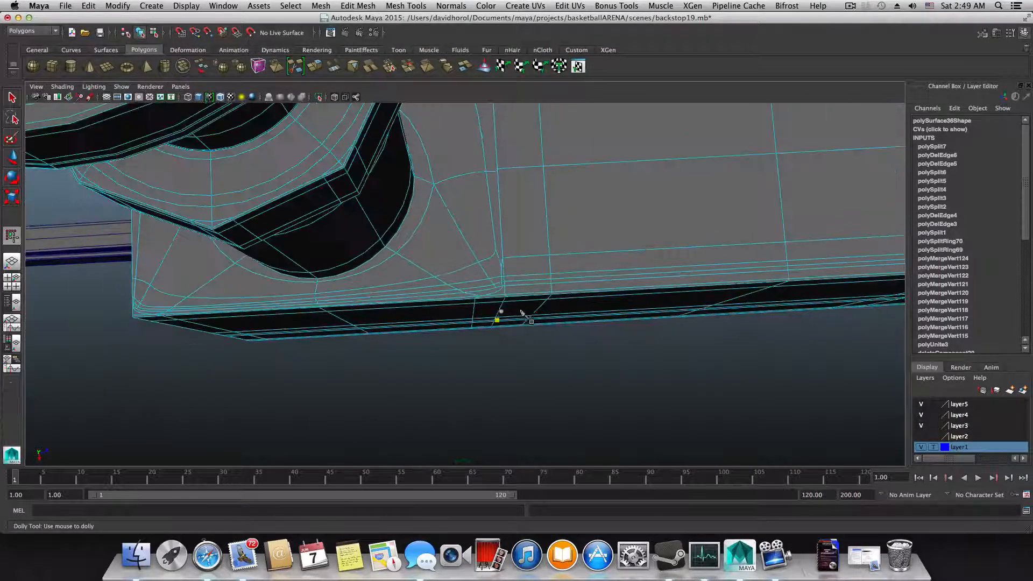
pyautogui.scroll(3, 512, 314)
# - Look over the beam from further away and examine the wheel bracket on its other end
pyautogui.keyDown('alt'); pyautogui.moveTo(396, 245); pyautogui.dragTo(586, 279); pyautogui.keyUp('alt')
pyautogui.scroll(-5, 673, 293)
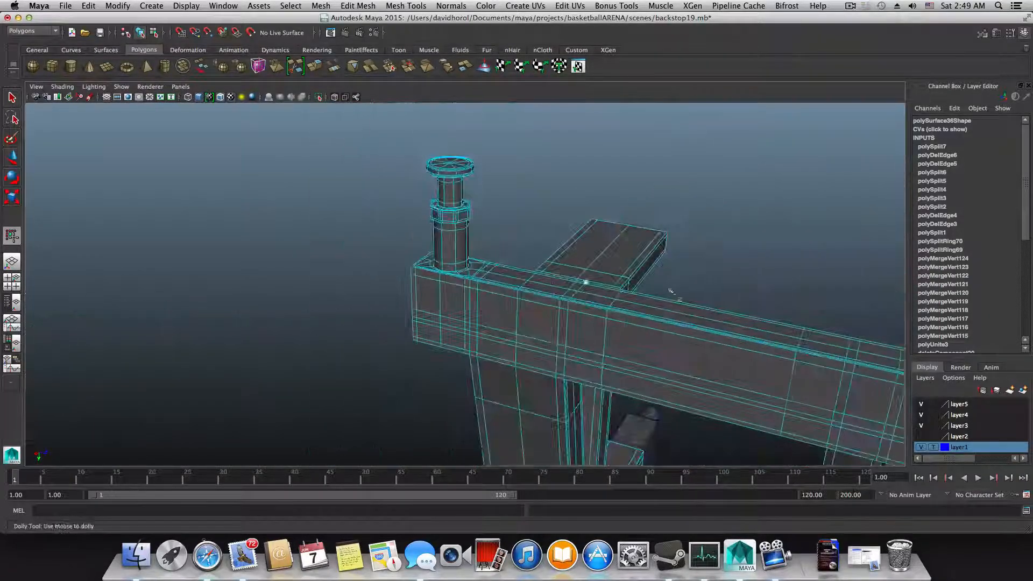
pyautogui.keyDown('alt'); pyautogui.moveTo(673, 292); pyautogui.dragTo(703, 318); pyautogui.keyUp('alt')
pyautogui.scroll(5, 468, 277)
pyautogui.keyDown('alt'); pyautogui.moveTo(468, 276); pyautogui.dragTo(600, 325, button='middle'); pyautogui.keyUp('alt')
pyautogui.keyDown('alt'); pyautogui.moveTo(646, 344); pyautogui.dragTo(909, 371); pyautogui.keyUp('alt')
pyautogui.keyDown('alt'); pyautogui.moveTo(622, 333); pyautogui.dragTo(549, 332, button='middle'); pyautogui.keyUp('alt')
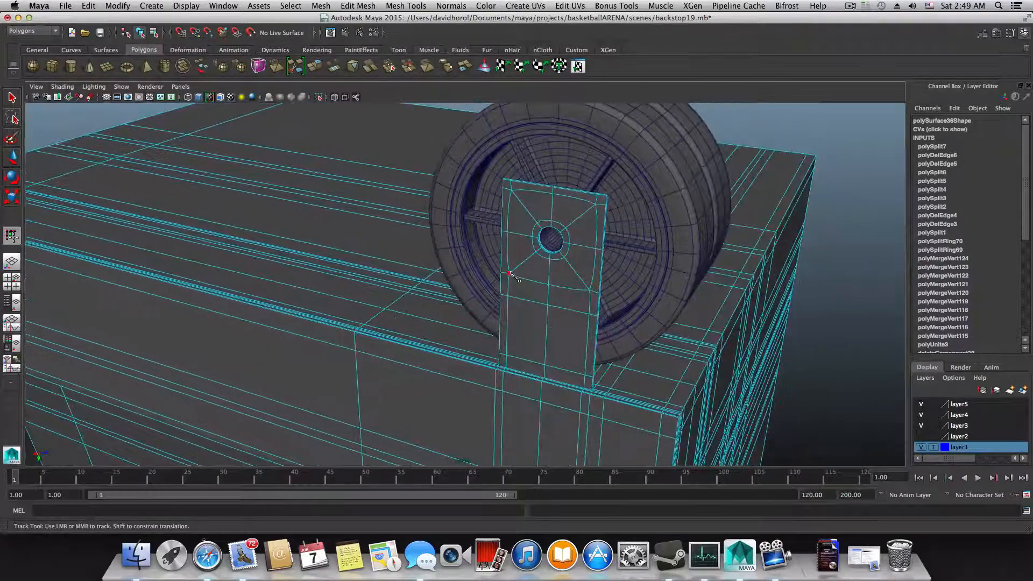
# - Return to object selection and save the scene under the new name backstop20.mb
pyautogui.press('F8')
pyautogui.click(64, 6)
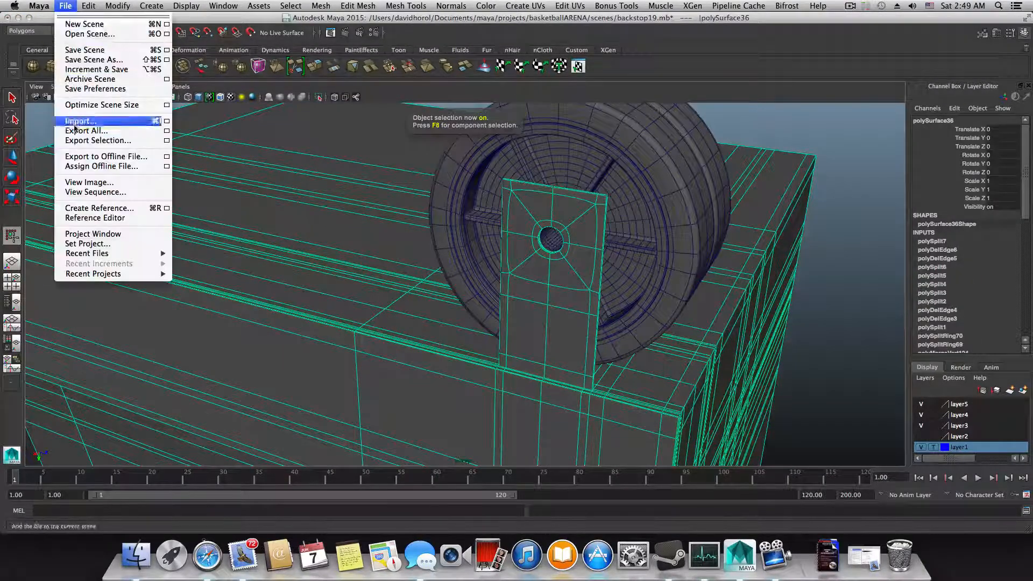
pyautogui.click(86, 60)
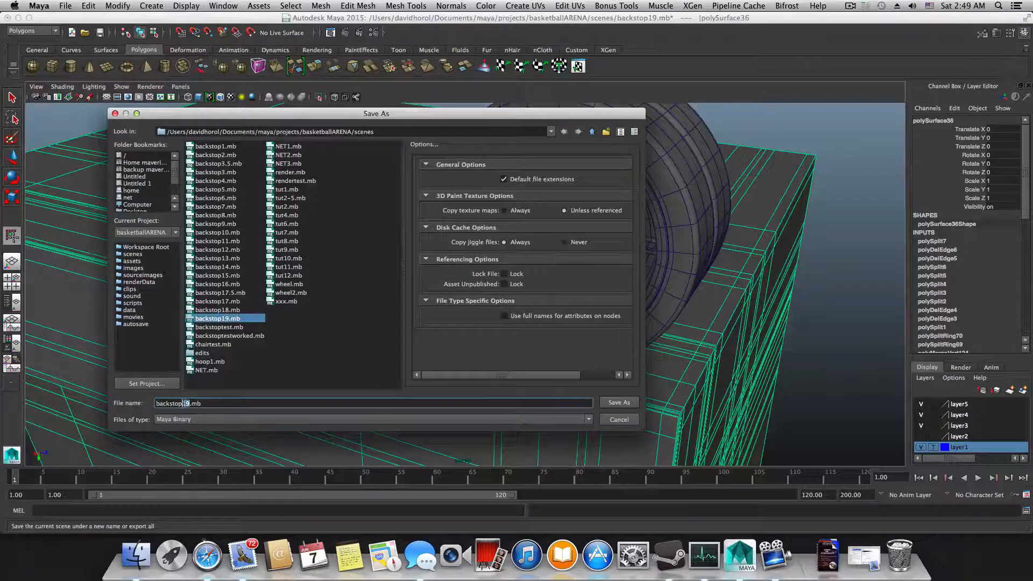
pyautogui.write('20')
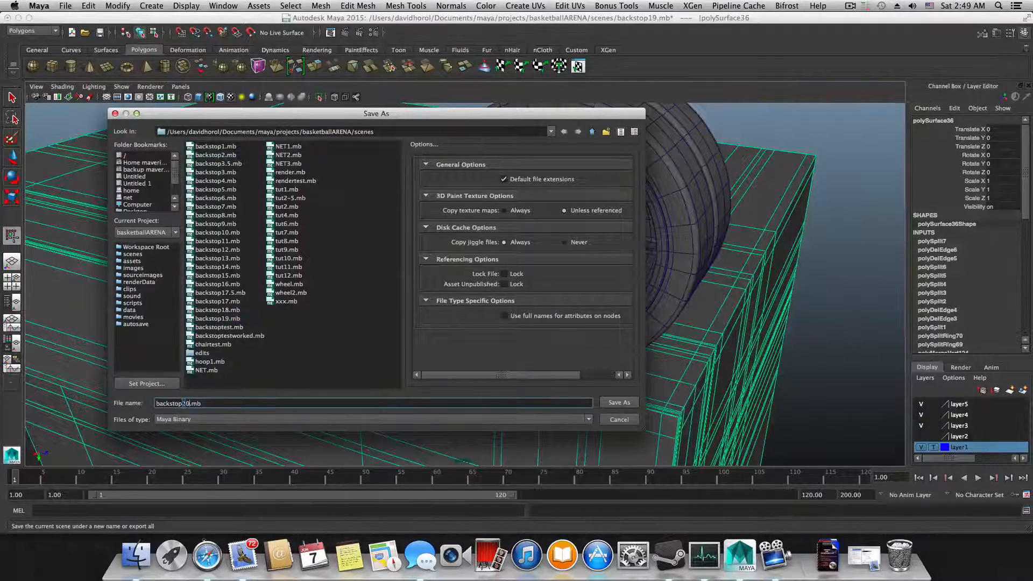
pyautogui.click(619, 403)
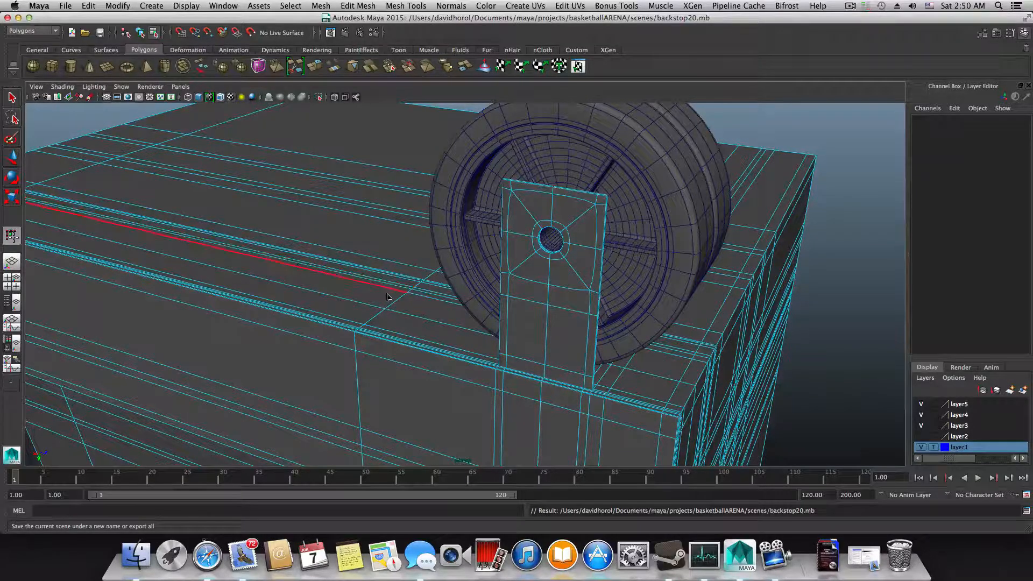
pyautogui.press('F8')
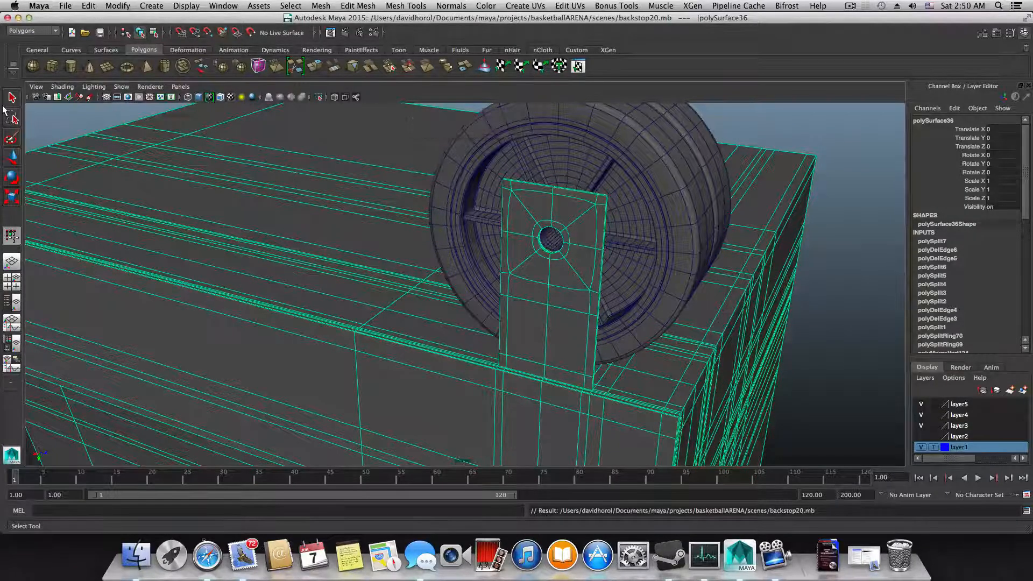
pyautogui.scroll(-5, 115, 168)
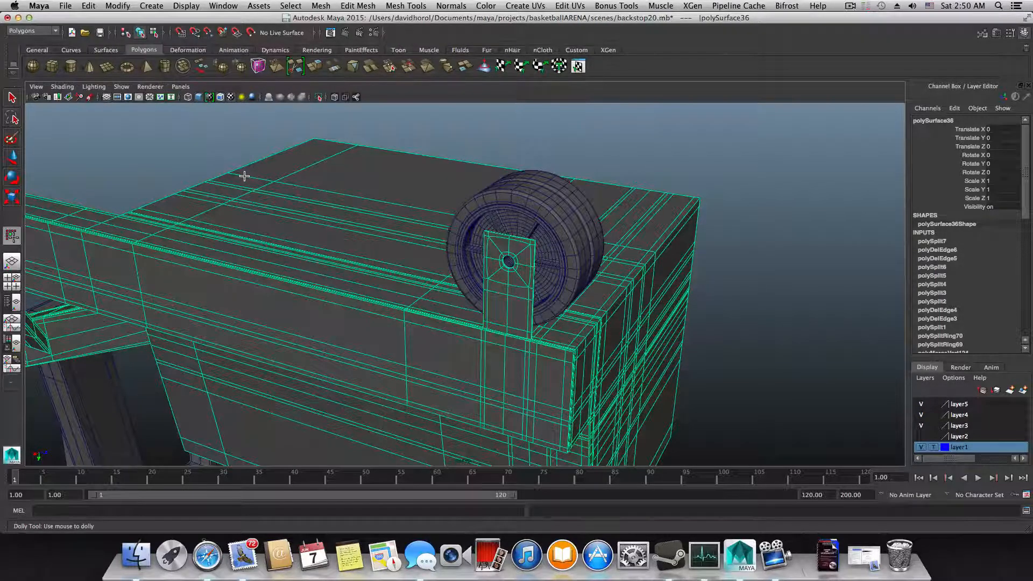
pyautogui.keyDown('alt'); pyautogui.moveTo(245, 176); pyautogui.dragTo(236, 180); pyautogui.keyUp('alt')
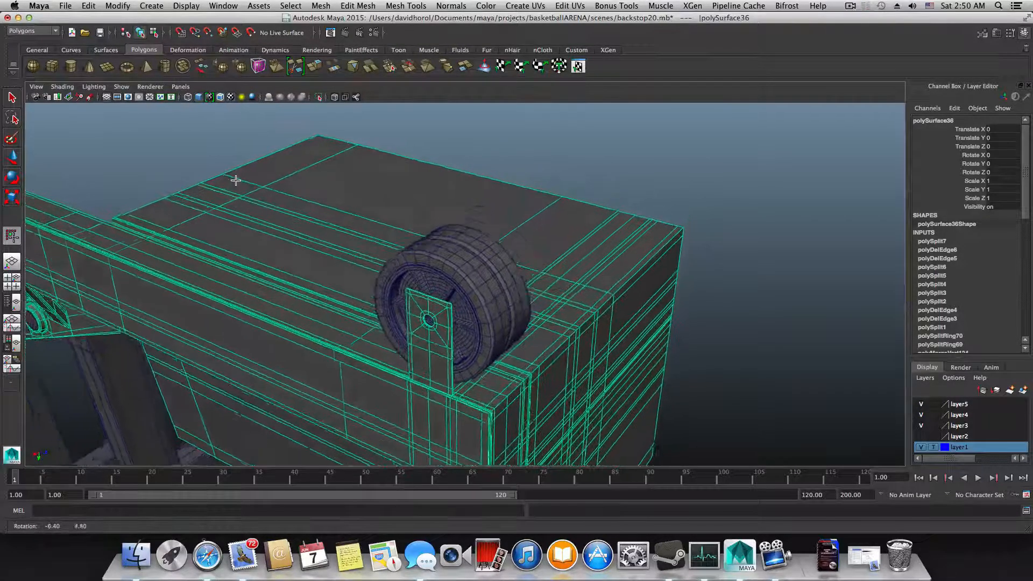
pyautogui.scroll(-2, 231, 177)
pyautogui.scroll(8, 436, 237)
pyautogui.scroll(-7, 417, 233)
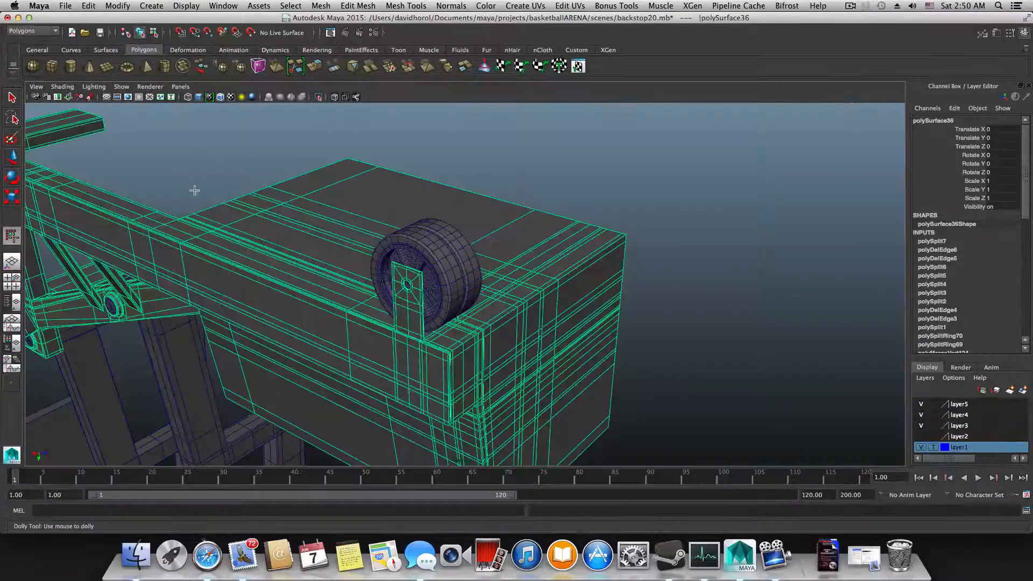
pyautogui.keyDown('alt'); pyautogui.moveTo(428, 232); pyautogui.dragTo(603, 243, button='middle'); pyautogui.keyUp('alt')
# - Open the scene backstoptestworked.mb from the project's scenes folder, dismissing the unsaved-changes prompt
pyautogui.click(66, 5)
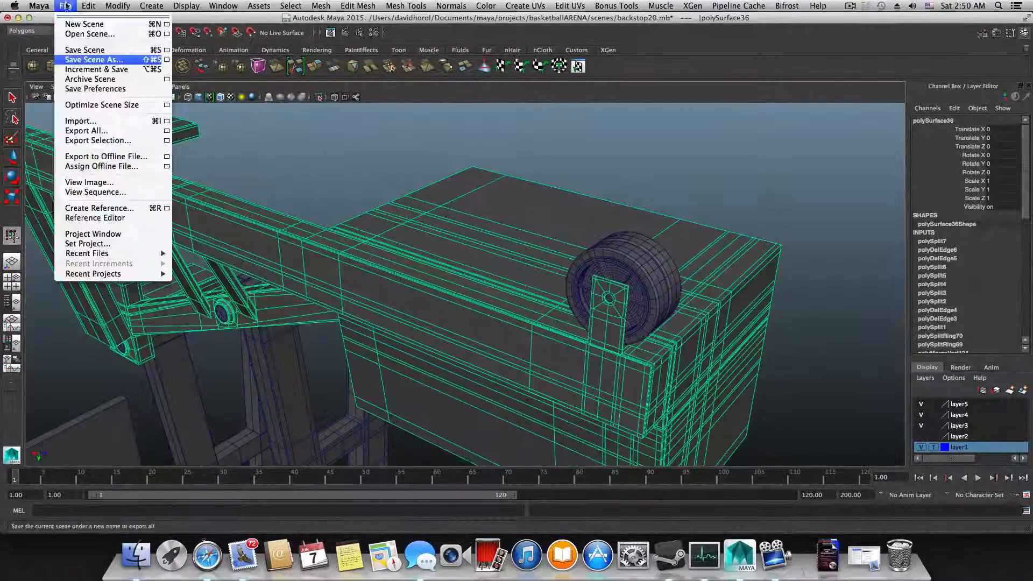
pyautogui.click(90, 34)
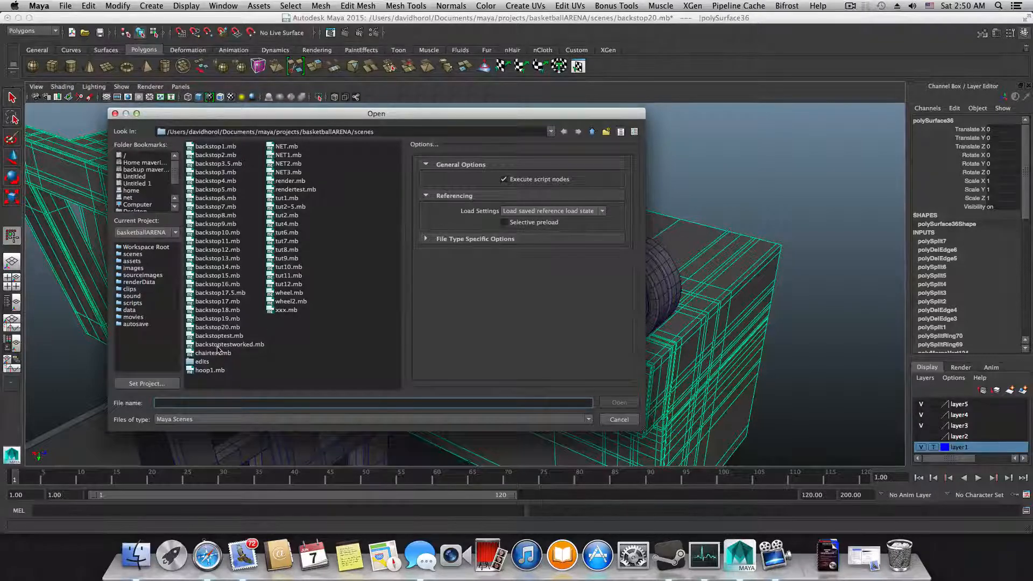
pyautogui.click(218, 346)
pyautogui.click(632, 405)
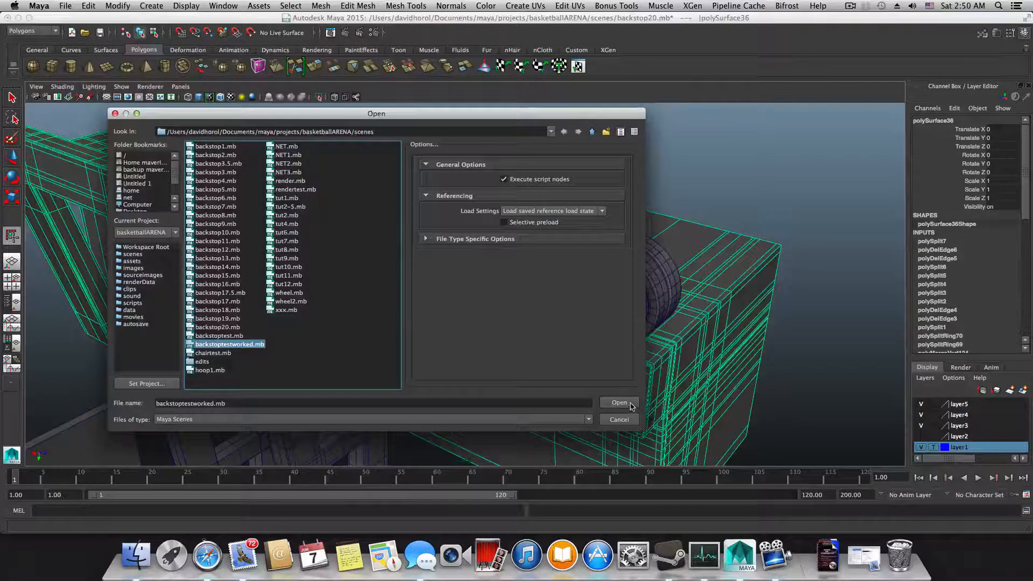
pyautogui.click(507, 279)
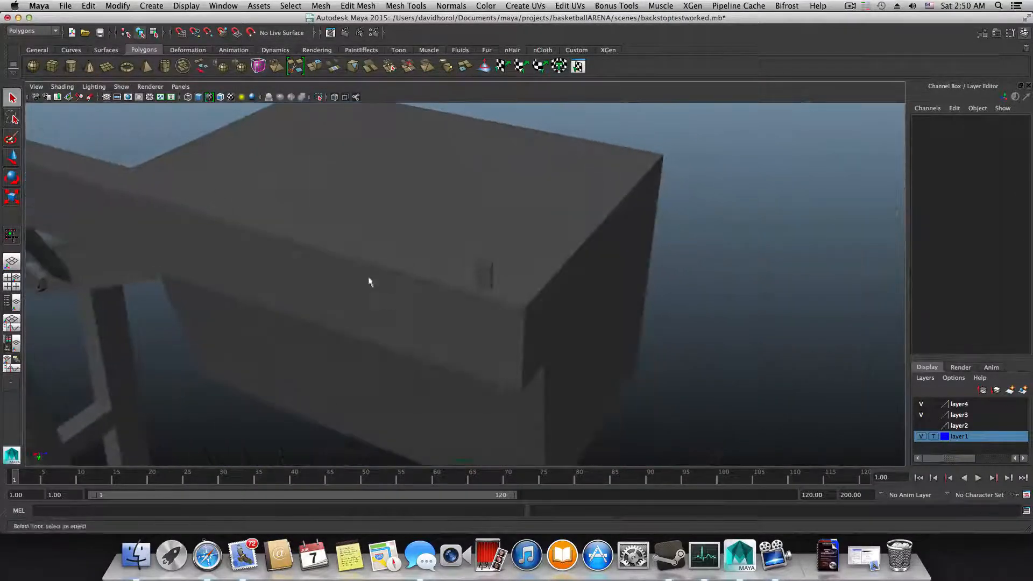
# - Select the backstop mesh and examine the unsmoothed edge flow around the plain bracket at the beam's corner
pyautogui.click(338, 257)
pyautogui.moveTo(338, 257)
pyautogui.keyDown('alt'); pyautogui.mouseDown()
pyautogui.moveTo(653, 339)
pyautogui.moveTo(355, 263)
pyautogui.mouseUp(); pyautogui.keyUp('alt')
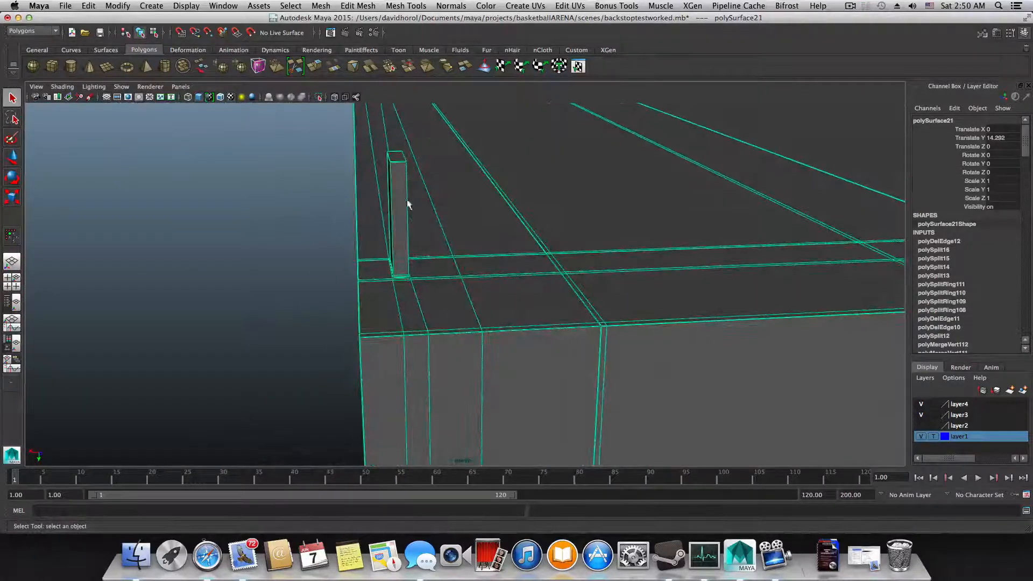
pyautogui.keyDown('alt'); pyautogui.moveTo(408, 204); pyautogui.dragTo(588, 260); pyautogui.keyUp('alt')
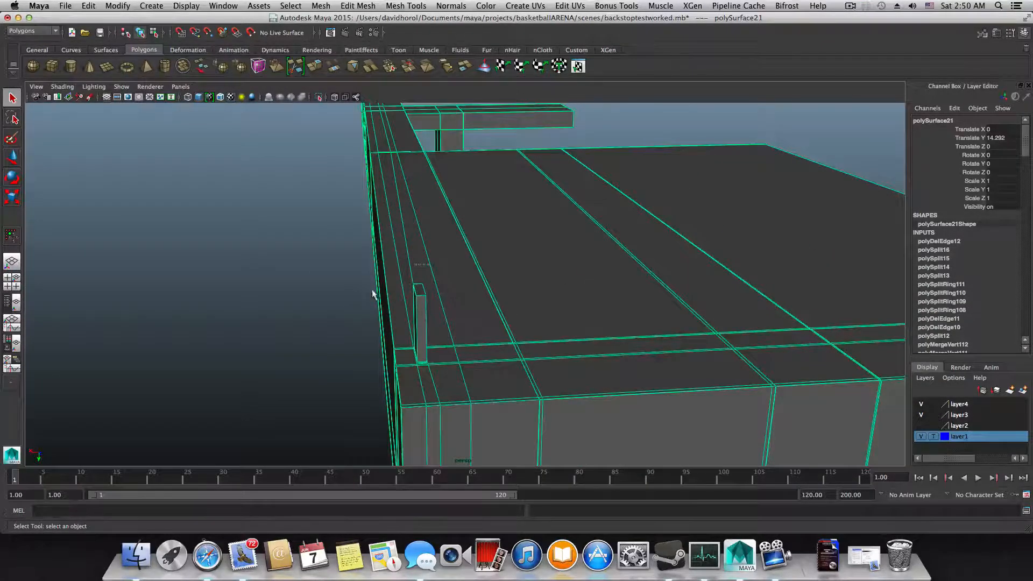
pyautogui.keyDown('alt'); pyautogui.moveTo(373, 295); pyautogui.dragTo(479, 293); pyautogui.keyUp('alt')
pyautogui.keyDown('alt'); pyautogui.moveTo(479, 293); pyautogui.dragTo(635, 329, button='right'); pyautogui.keyUp('alt')
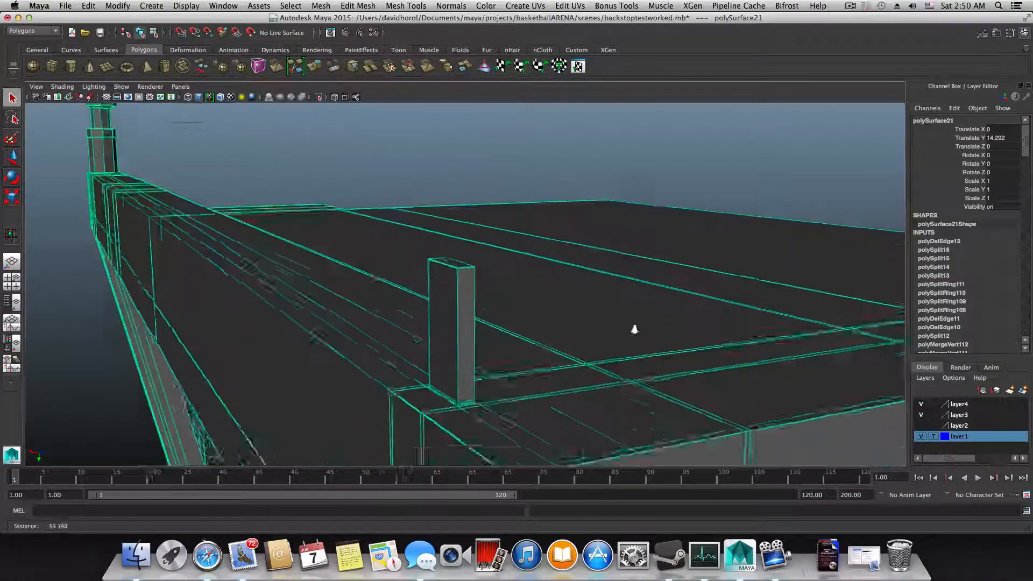
pyautogui.keyDown('alt'); pyautogui.moveTo(592, 329); pyautogui.dragTo(535, 247, button='middle'); pyautogui.keyUp('alt')
pyautogui.keyDown('alt'); pyautogui.moveTo(489, 250); pyautogui.dragTo(471, 276); pyautogui.keyUp('alt')
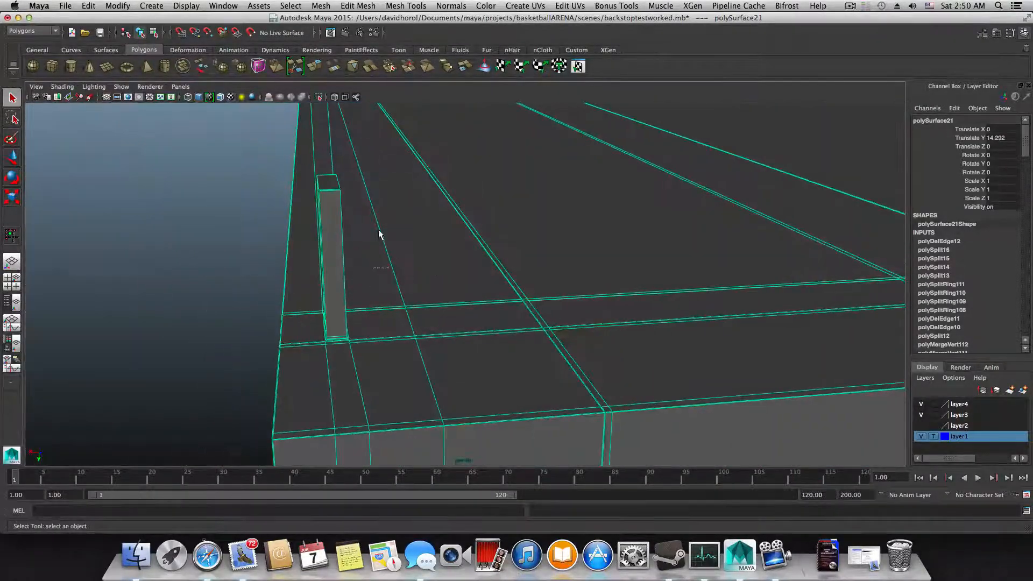
# - Preview the mesh smoothed and examine the bracket and beam shading with nothing selected
pyautogui.press('3')
pyautogui.keyDown('alt'); pyautogui.moveTo(373, 242); pyautogui.dragTo(413, 253); pyautogui.keyUp('alt')
pyautogui.click(67, 398)
pyautogui.keyDown('alt'); pyautogui.moveTo(402, 288); pyautogui.dragTo(535, 251); pyautogui.keyUp('alt')
pyautogui.keyDown('alt'); pyautogui.moveTo(480, 259); pyautogui.dragTo(443, 247); pyautogui.keyUp('alt')
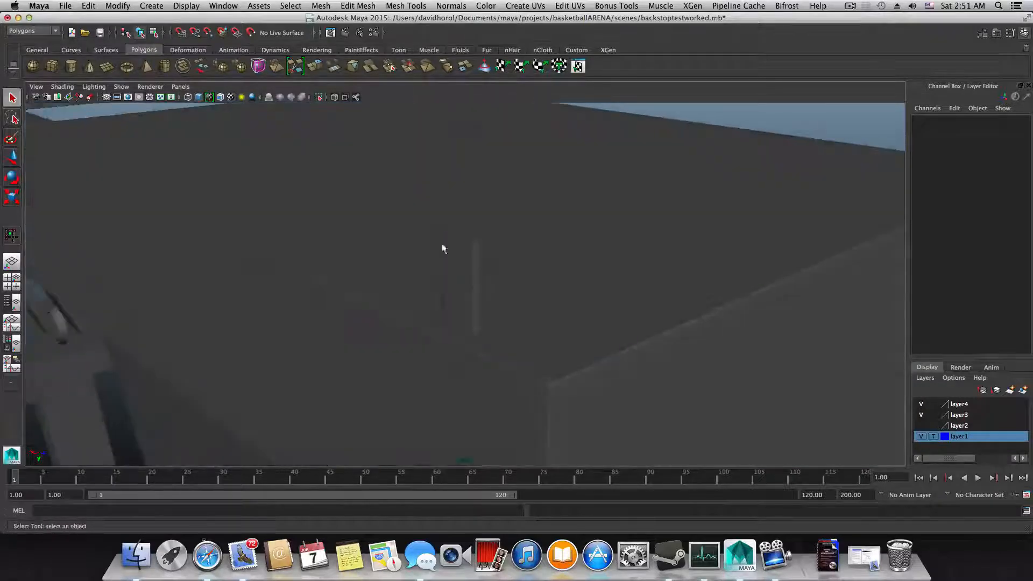
pyautogui.keyDown('alt'); pyautogui.moveTo(310, 257); pyautogui.dragTo(536, 364, button='middle'); pyautogui.keyUp('alt')
pyautogui.keyDown('alt'); pyautogui.moveTo(535, 363); pyautogui.dragTo(385, 347, button='right'); pyautogui.keyUp('alt')
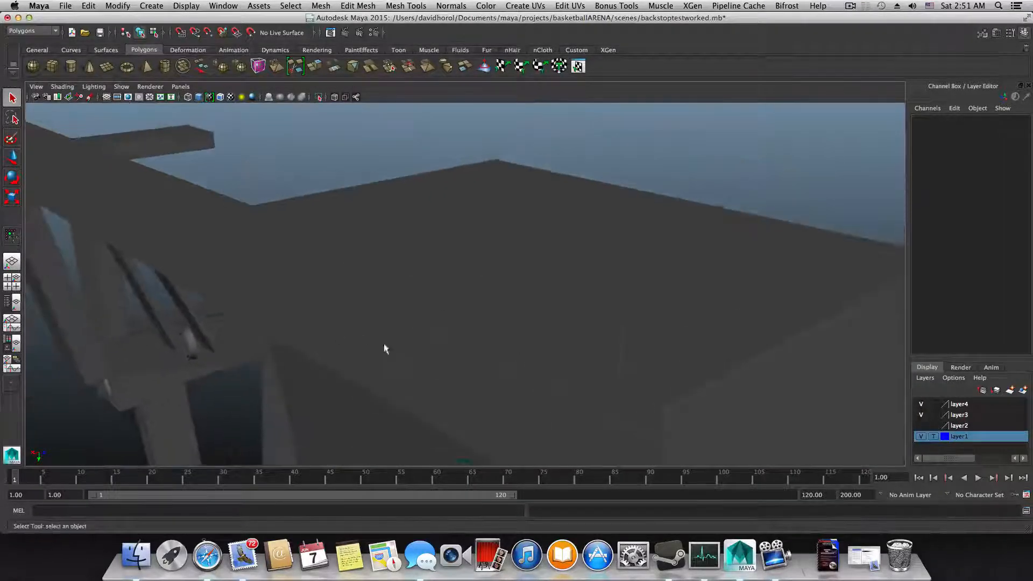
pyautogui.keyDown('alt'); pyautogui.moveTo(385, 348); pyautogui.dragTo(446, 341); pyautogui.keyUp('alt')
pyautogui.keyDown('alt'); pyautogui.moveTo(446, 342); pyautogui.dragTo(631, 342, button='right'); pyautogui.keyUp('alt')
pyautogui.keyDown('alt'); pyautogui.moveTo(631, 341); pyautogui.dragTo(567, 283); pyautogui.keyUp('alt')
# - Select the backstop mesh again and inspect the support edges where the bracket's base meets the beam's edge
pyautogui.click(569, 283)
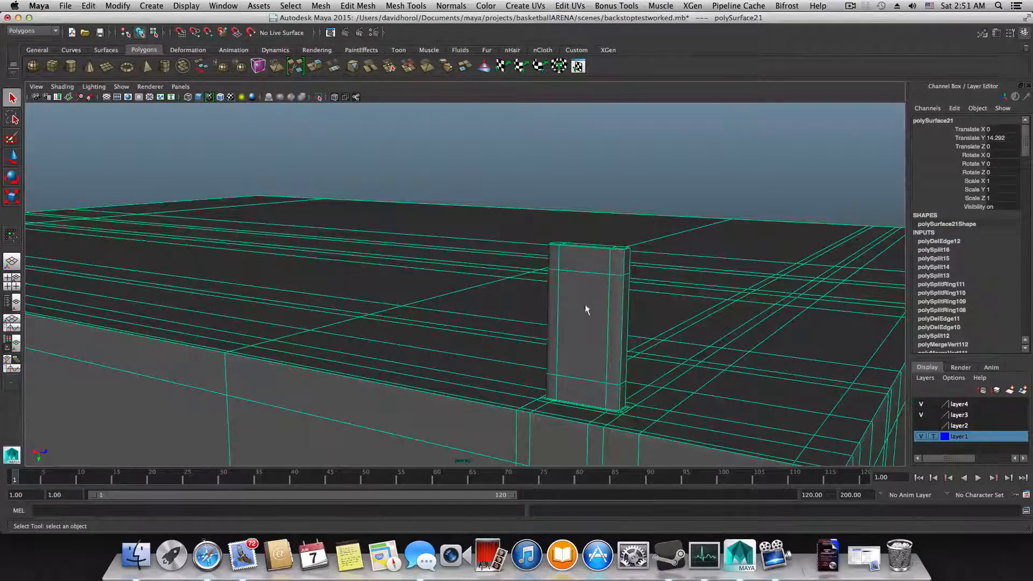
pyautogui.keyDown('alt'); pyautogui.moveTo(572, 307); pyautogui.dragTo(486, 357); pyautogui.keyUp('alt')
pyautogui.keyDown('alt'); pyautogui.moveTo(486, 357); pyautogui.dragTo(509, 262, button='middle'); pyautogui.keyUp('alt')
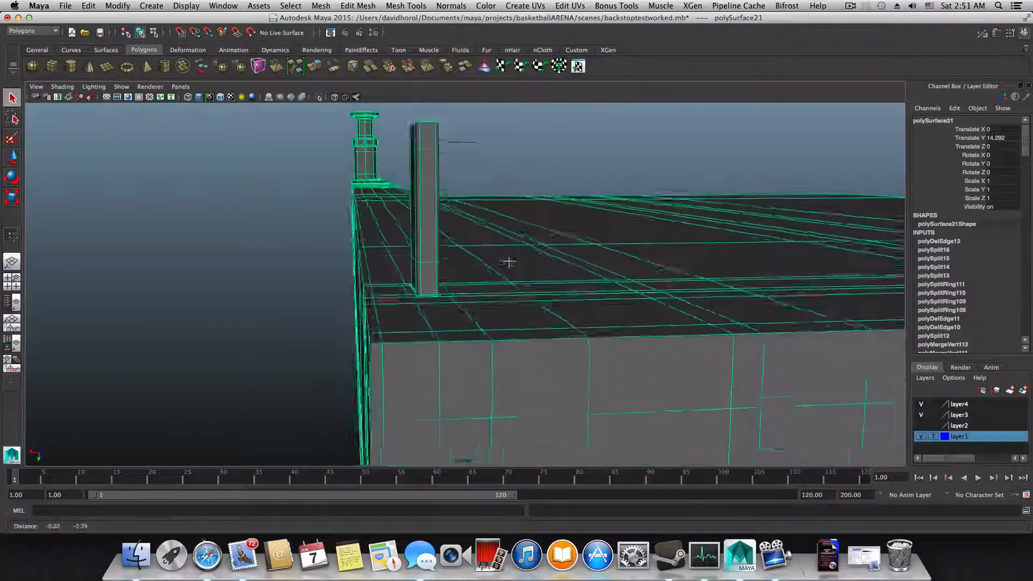
pyautogui.keyDown('alt'); pyautogui.moveTo(509, 262); pyautogui.dragTo(491, 307, button='right'); pyautogui.keyUp('alt')
pyautogui.keyDown('alt'); pyautogui.moveTo(454, 329); pyautogui.dragTo(577, 285); pyautogui.keyUp('alt')
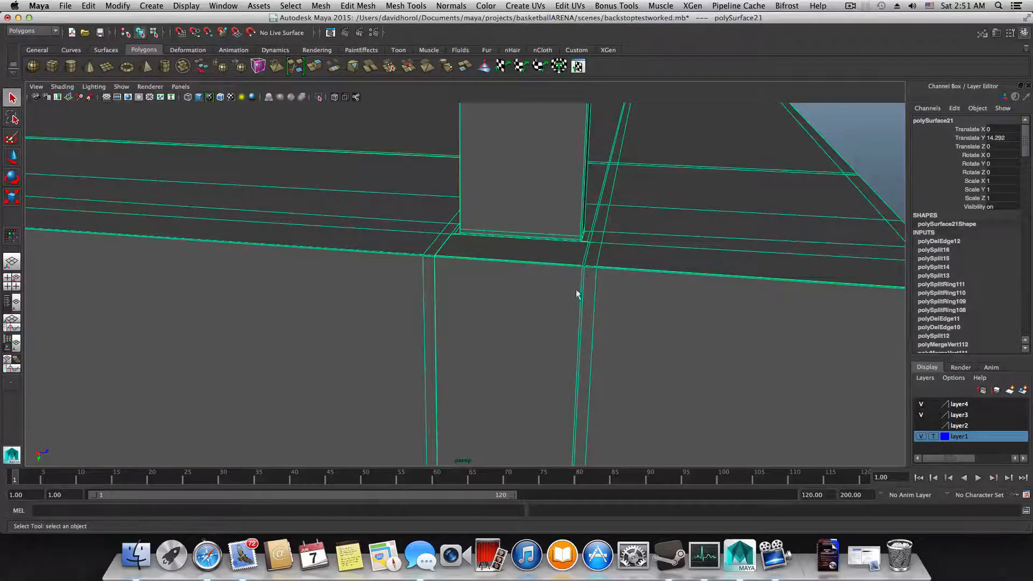
# - Examine the unsmoothed support edges at the corners of the bracket's base from several sides
pyautogui.keyDown('alt'); pyautogui.moveTo(475, 274); pyautogui.dragTo(533, 296); pyautogui.keyUp('alt')
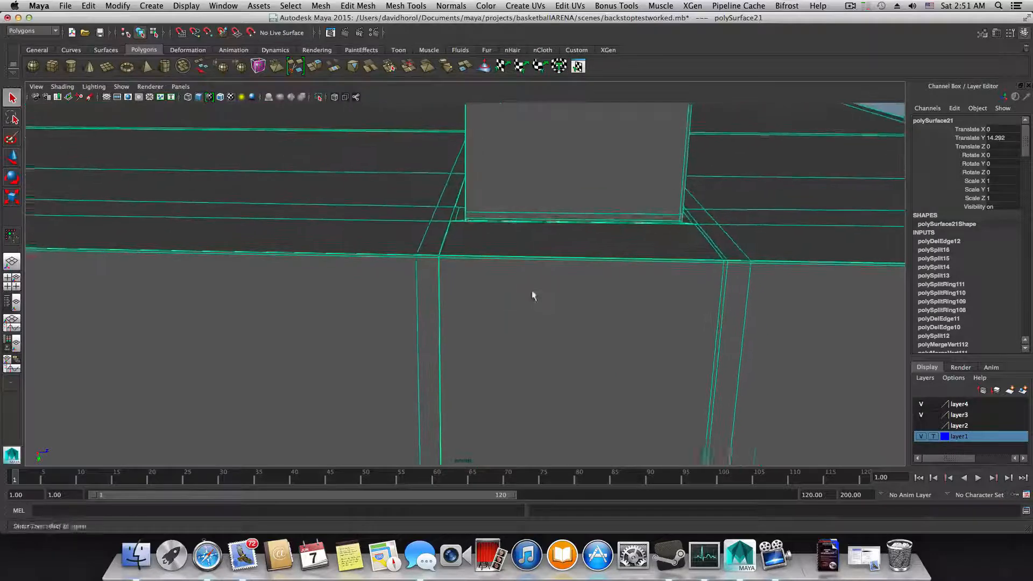
pyautogui.keyDown('alt'); pyautogui.moveTo(533, 296); pyautogui.dragTo(368, 340, button='middle'); pyautogui.keyUp('alt')
pyautogui.keyDown('alt'); pyautogui.moveTo(368, 340); pyautogui.dragTo(417, 292); pyautogui.keyUp('alt')
pyautogui.scroll(3, 752, 367)
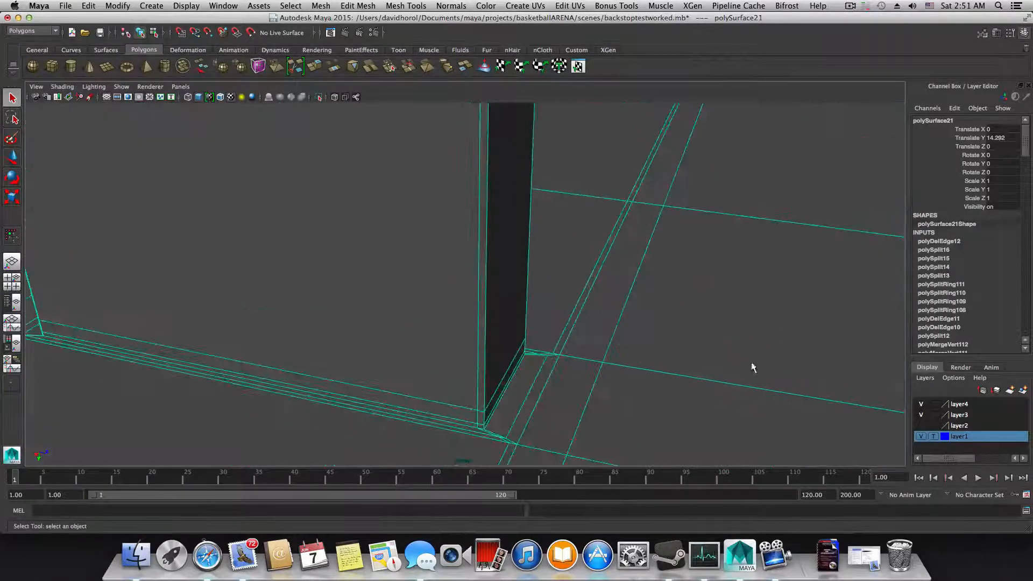
pyautogui.keyDown('alt'); pyautogui.moveTo(752, 367); pyautogui.dragTo(569, 316, button='middle'); pyautogui.keyUp('alt')
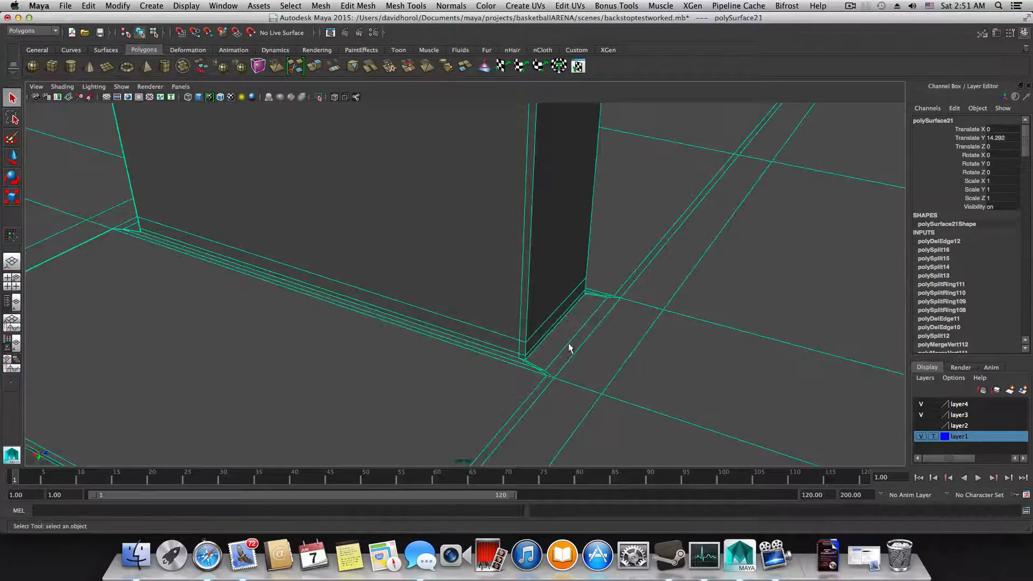
pyautogui.keyDown('alt'); pyautogui.moveTo(571, 346); pyautogui.dragTo(486, 279); pyautogui.keyUp('alt')
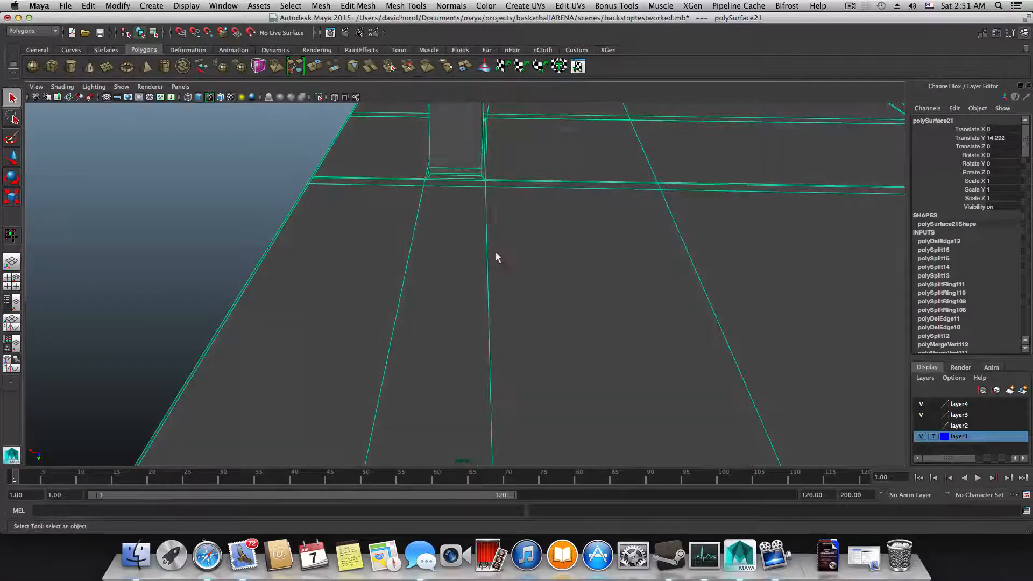
pyautogui.keyDown('alt'); pyautogui.moveTo(403, 226); pyautogui.dragTo(468, 279); pyautogui.keyUp('alt')
pyautogui.moveTo(468, 279)
pyautogui.keyDown('alt'); pyautogui.mouseDown(button='right')
pyautogui.moveTo(646, 314)
pyautogui.moveTo(470, 323)
pyautogui.moveTo(523, 353)
pyautogui.moveTo(508, 272)
pyautogui.mouseUp(button='right'); pyautogui.keyUp('alt')
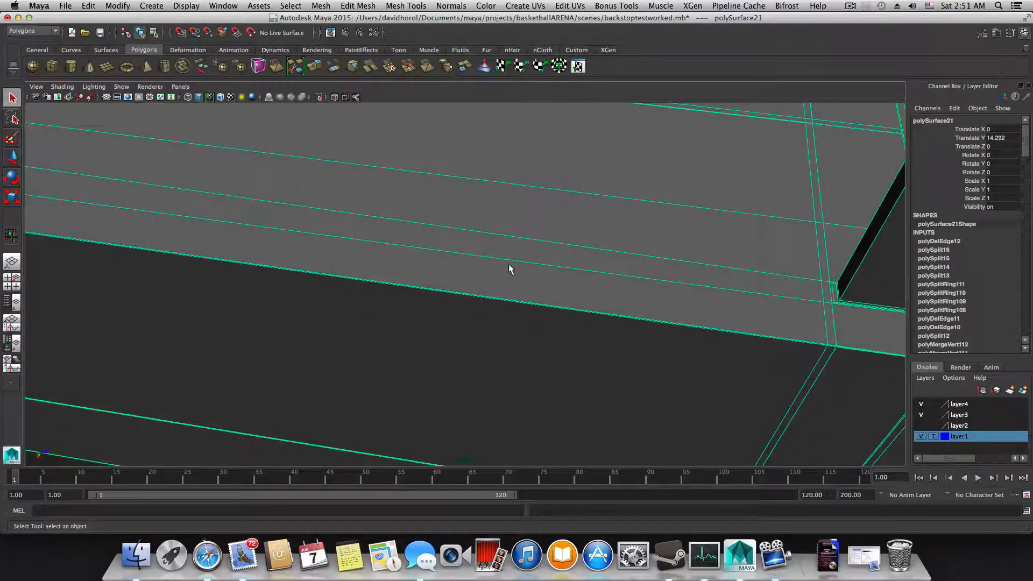
# - Inspect the edge flow around the octagonal post's base at the end of the beam
pyautogui.keyDown('alt'); pyautogui.moveTo(582, 263); pyautogui.dragTo(368, 245); pyautogui.keyUp('alt')
pyautogui.keyDown('alt'); pyautogui.moveTo(244, 220); pyautogui.dragTo(548, 296); pyautogui.keyUp('alt')
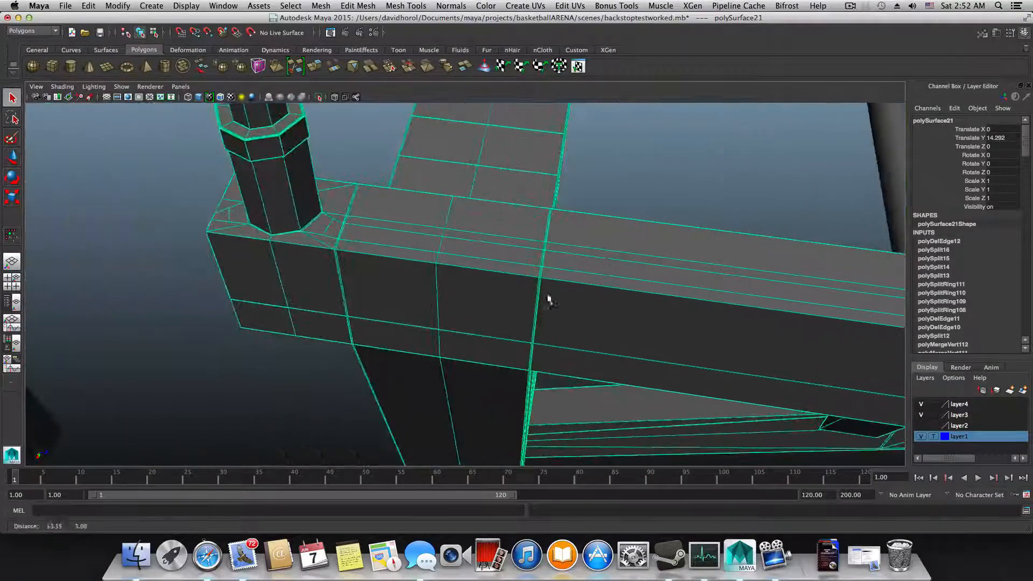
pyautogui.keyDown('alt'); pyautogui.moveTo(549, 295); pyautogui.dragTo(599, 330, button='right'); pyautogui.keyUp('alt')
pyautogui.keyDown('alt'); pyautogui.moveTo(599, 329); pyautogui.dragTo(445, 330); pyautogui.keyUp('alt')
pyautogui.keyDown('alt'); pyautogui.moveTo(445, 330); pyautogui.dragTo(479, 306, button='middle'); pyautogui.keyUp('alt')
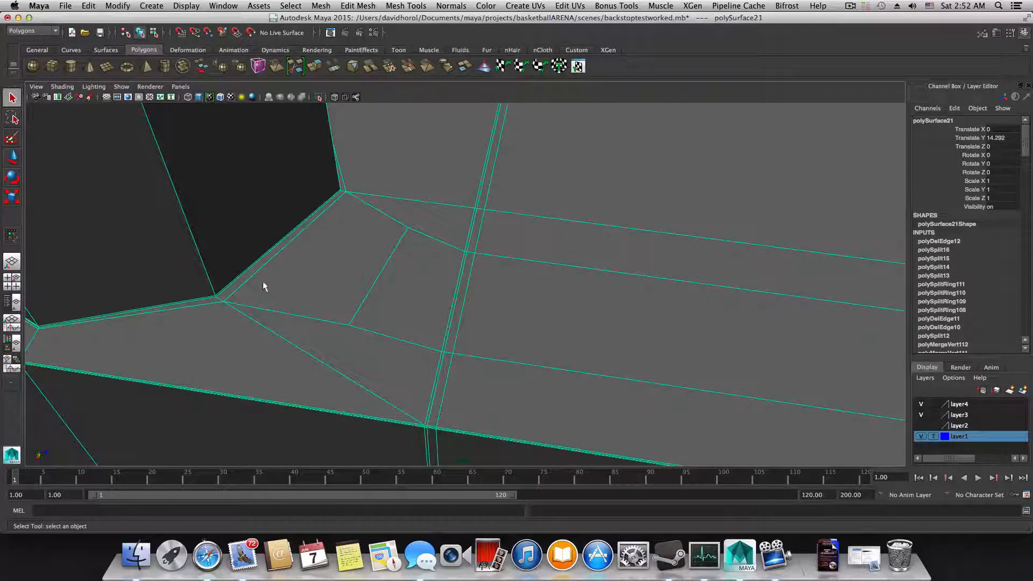
# - Activate the Merge Vertex Tool and examine the vertices and support edges beside the post's base corners
pyautogui.click(406, 5)
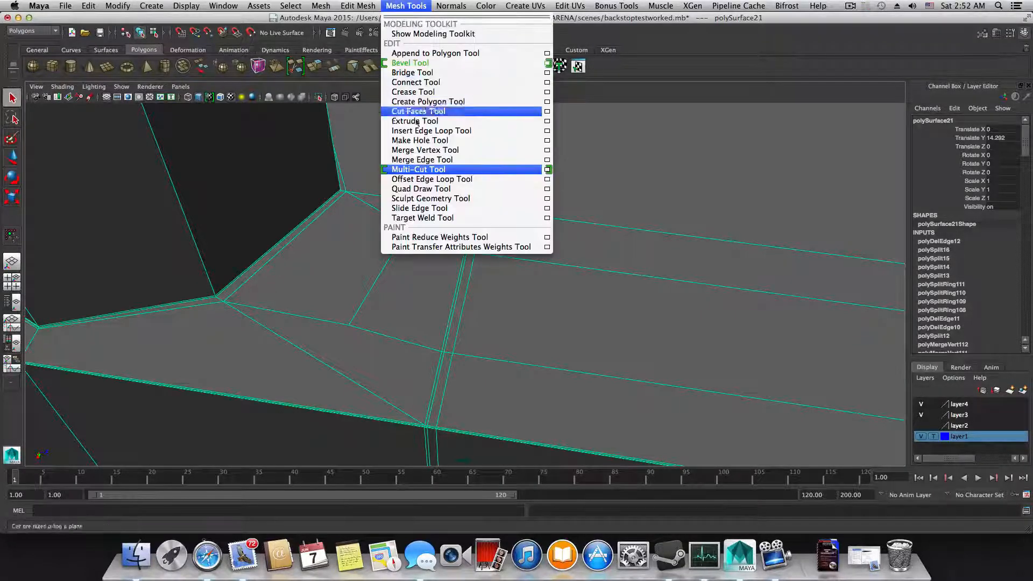
pyautogui.click(425, 167)
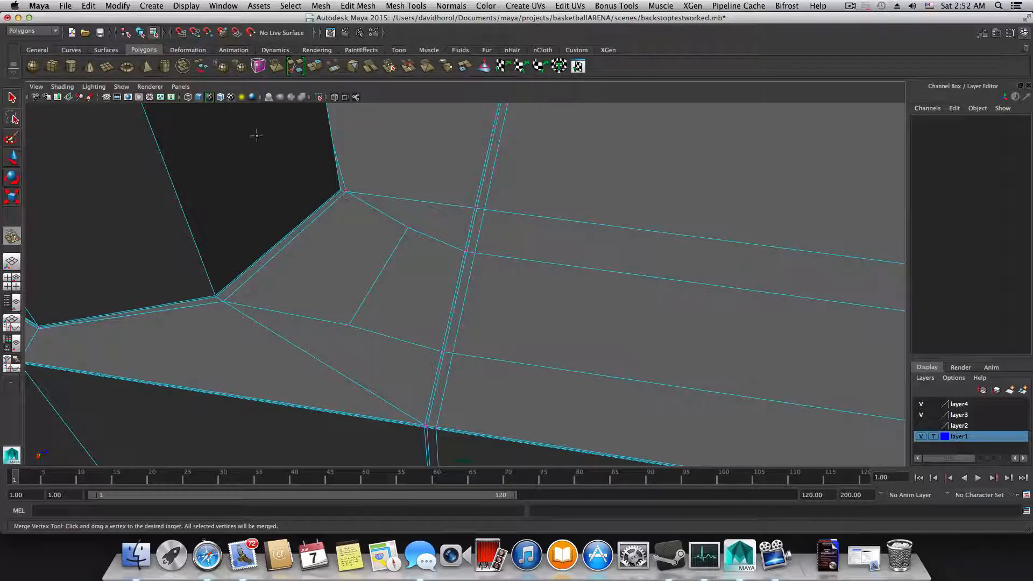
pyautogui.scroll(-5, 301, 219)
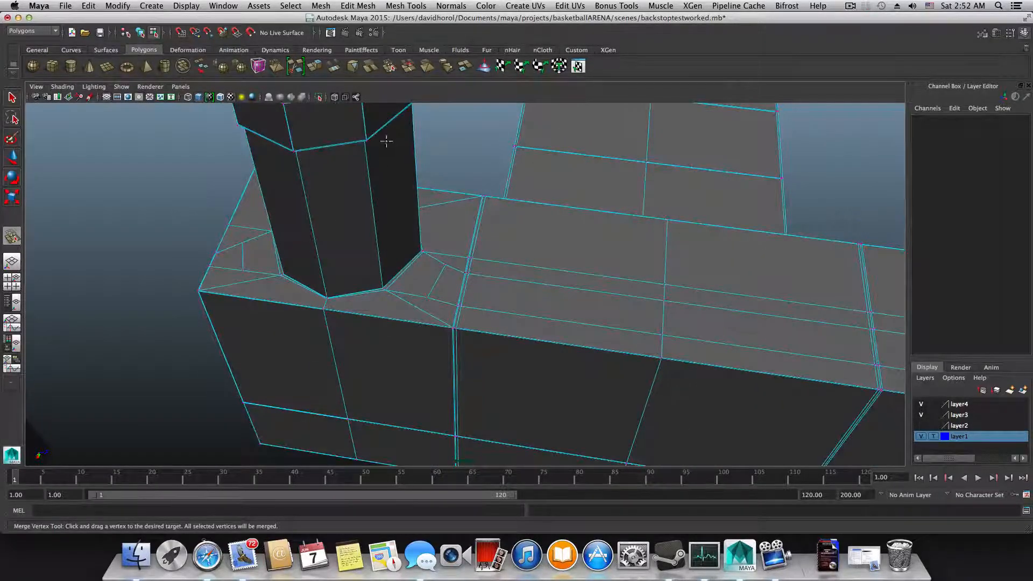
pyautogui.scroll(6, 401, 266)
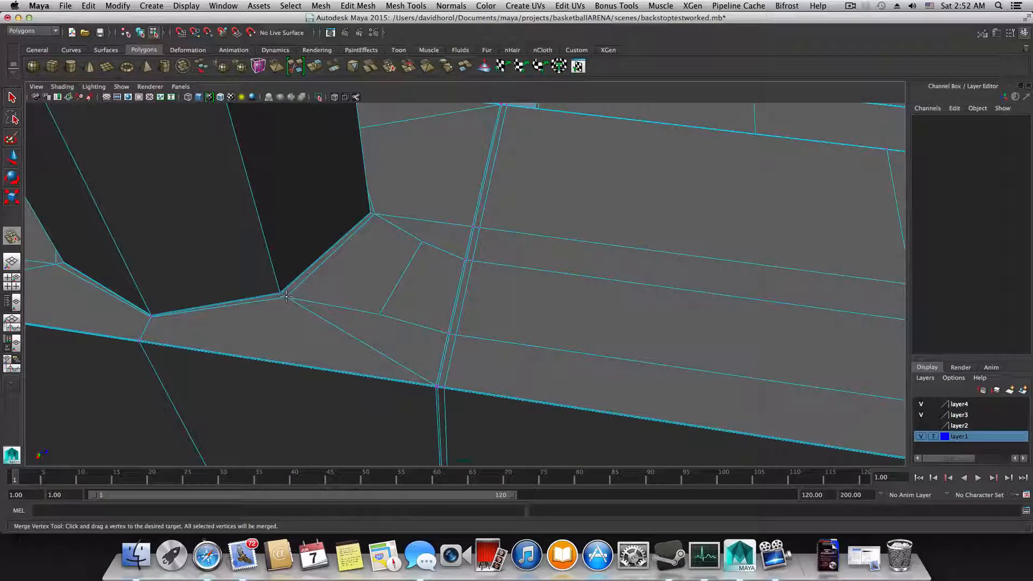
pyautogui.keyDown('alt'); pyautogui.moveTo(296, 288); pyautogui.dragTo(306, 334, button='middle'); pyautogui.keyUp('alt')
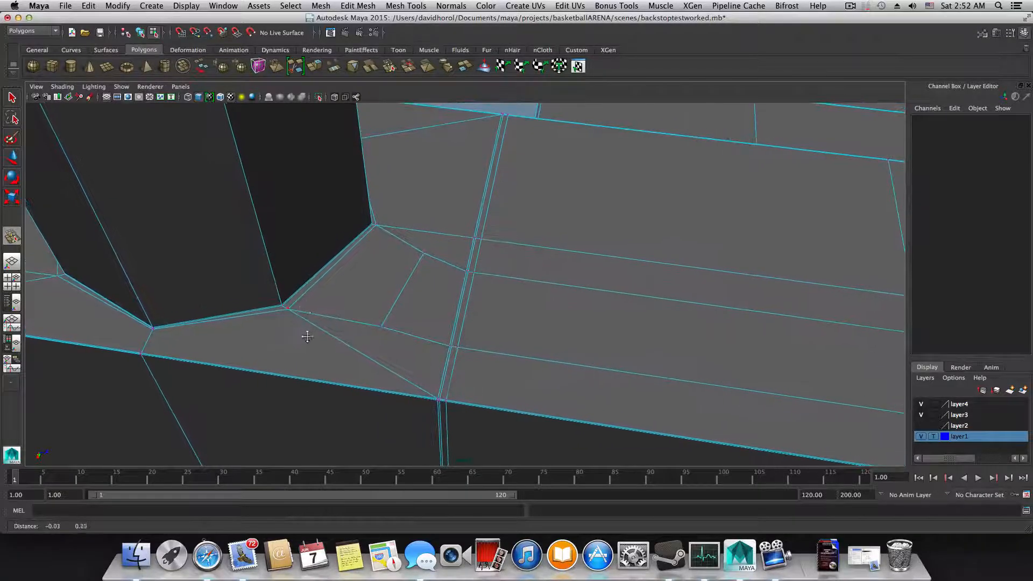
pyautogui.scroll(-5, 353, 237)
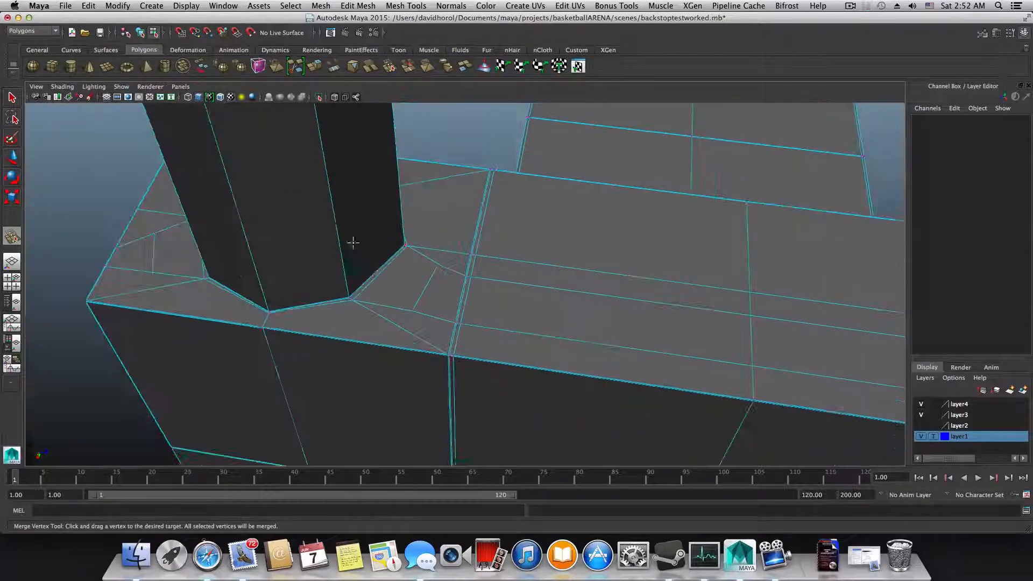
pyautogui.keyDown('alt'); pyautogui.moveTo(354, 110); pyautogui.dragTo(385, 310, button='middle'); pyautogui.keyUp('alt')
pyautogui.keyDown('alt'); pyautogui.moveTo(385, 310); pyautogui.dragTo(388, 232); pyautogui.keyUp('alt')
pyautogui.keyDown('alt'); pyautogui.moveTo(381, 311); pyautogui.dragTo(533, 250, button='right'); pyautogui.keyUp('alt')
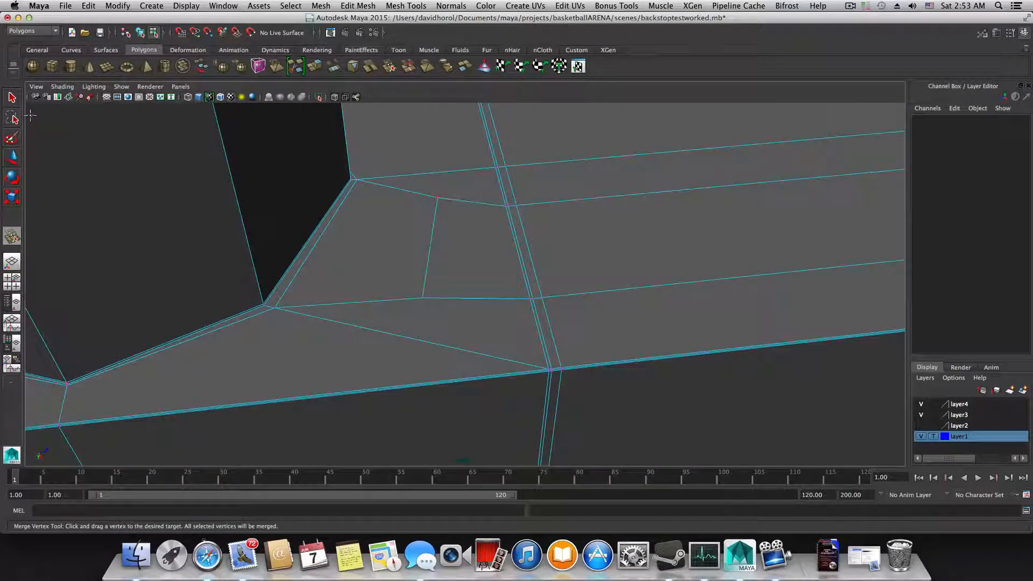
# - Select the upper vertex of the short cross edge beside the post and preview the mesh smoothed around the post's base
pyautogui.press('q')
pyautogui.rightClick(473, 216)
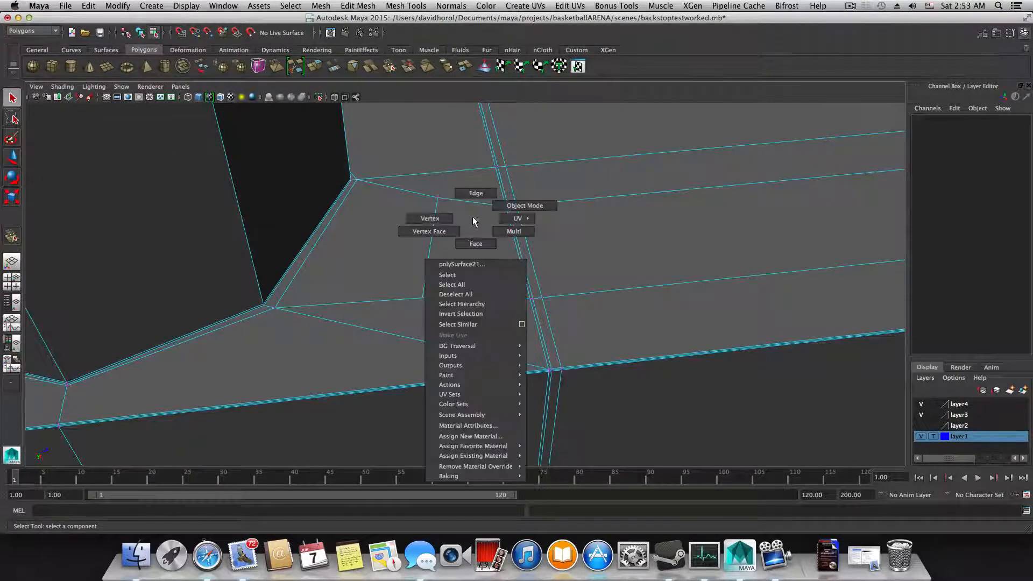
pyautogui.click(428, 218)
pyautogui.click(439, 199)
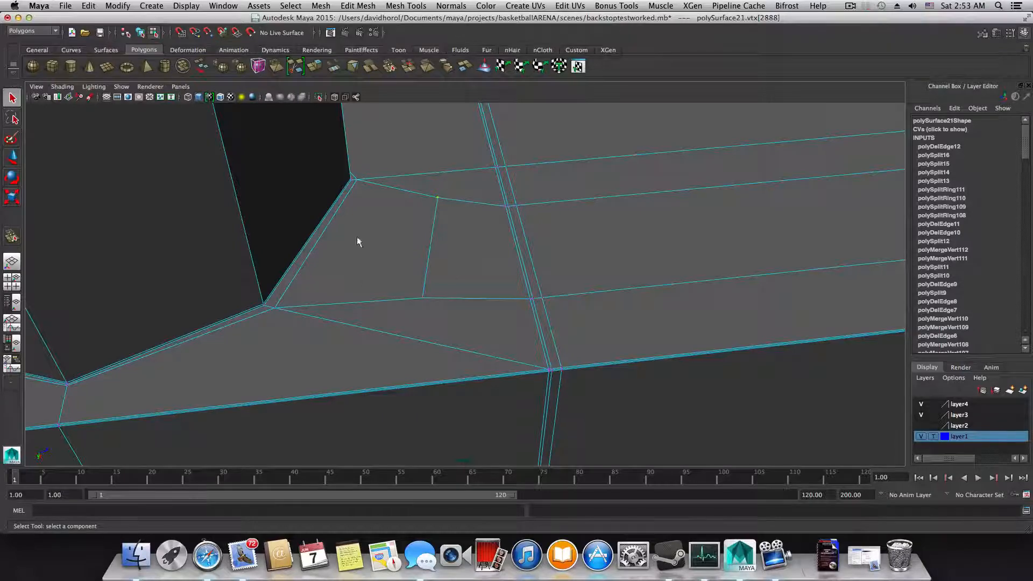
pyautogui.press('3')
pyautogui.scroll(-10, 496, 276)
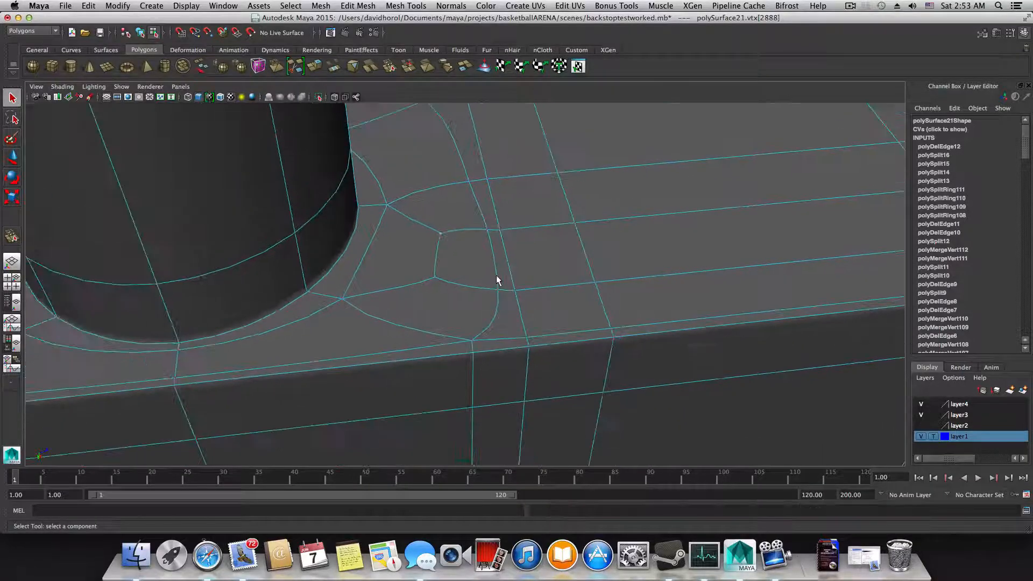
pyautogui.keyDown('alt'); pyautogui.moveTo(491, 300); pyautogui.dragTo(518, 242); pyautogui.keyUp('alt')
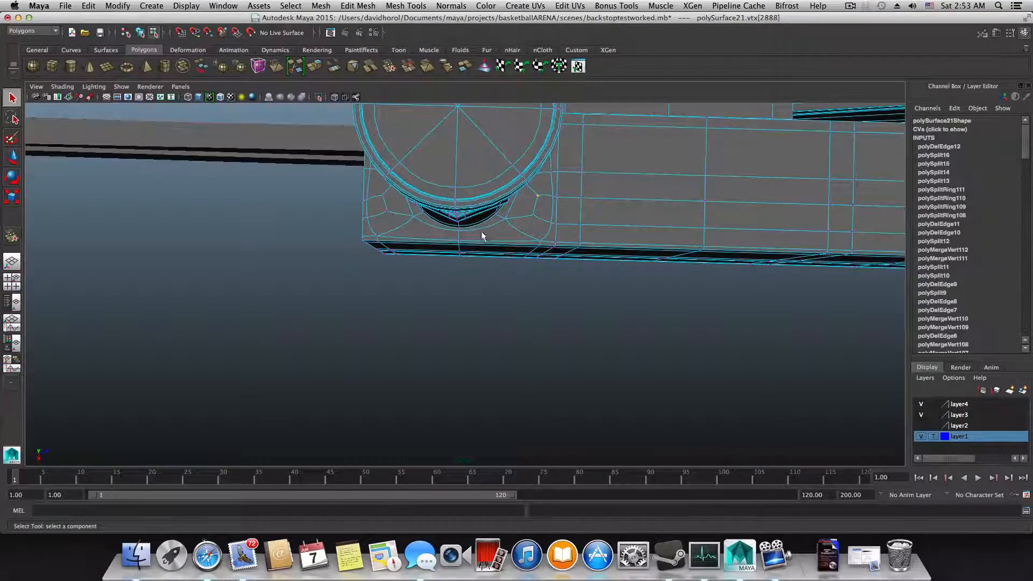
# - Examine the smoothed edge flow around the bracket's base on the beam's far corner, ending in object mode
pyautogui.scroll(-10, 481, 236)
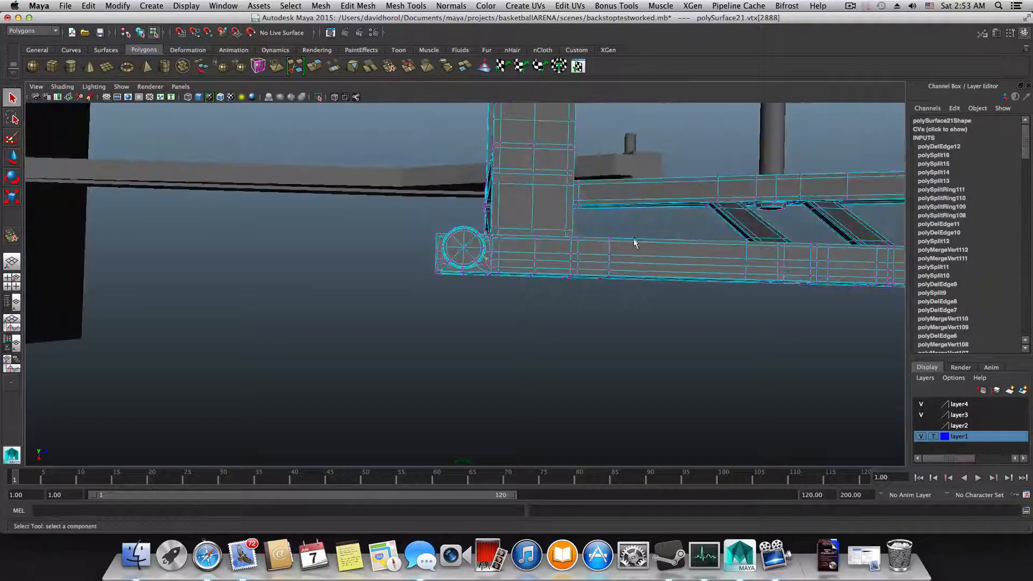
pyautogui.keyDown('alt'); pyautogui.moveTo(634, 243); pyautogui.dragTo(318, 260); pyautogui.keyUp('alt')
pyautogui.keyDown('alt'); pyautogui.moveTo(468, 253); pyautogui.dragTo(399, 219); pyautogui.keyUp('alt')
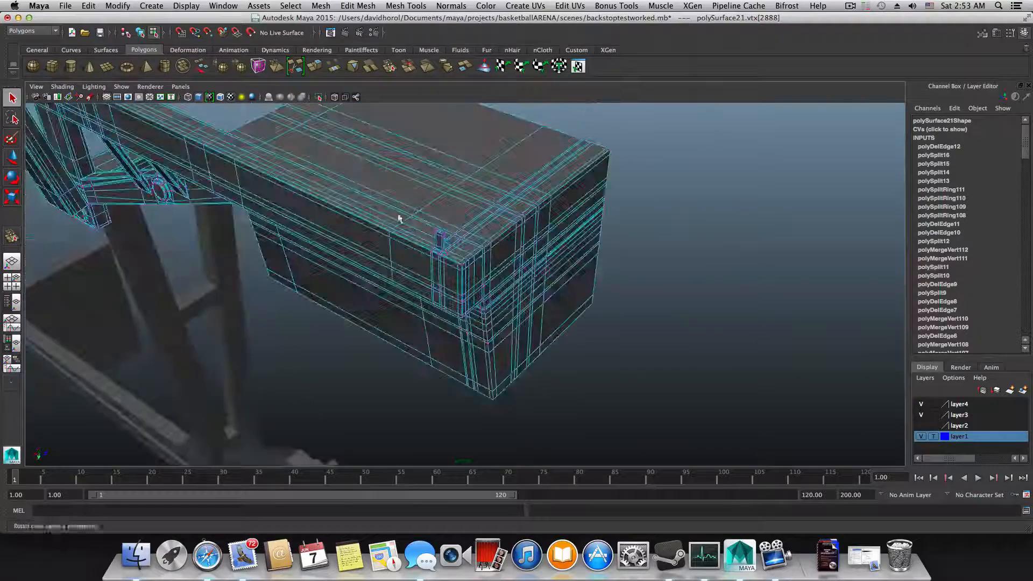
pyautogui.keyDown('alt'); pyautogui.moveTo(399, 218); pyautogui.dragTo(758, 309, button='right'); pyautogui.keyUp('alt')
pyautogui.keyDown('alt'); pyautogui.moveTo(342, 211); pyautogui.dragTo(498, 305, button='middle'); pyautogui.keyUp('alt')
pyautogui.keyDown('alt'); pyautogui.moveTo(498, 304); pyautogui.dragTo(829, 371, button='right'); pyautogui.keyUp('alt')
pyautogui.keyDown('alt'); pyautogui.moveTo(466, 252); pyautogui.dragTo(431, 279, button='middle'); pyautogui.keyUp('alt')
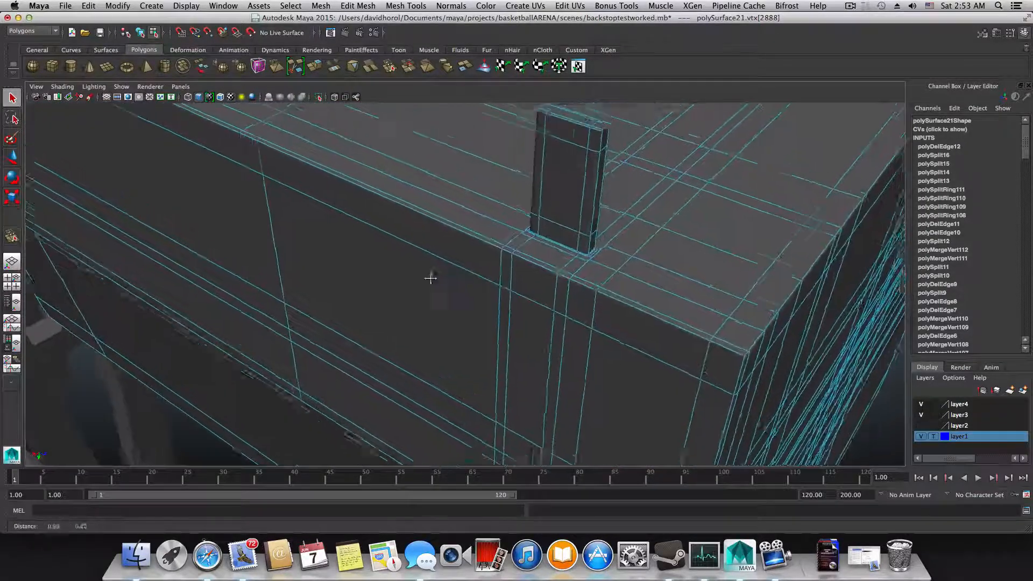
pyautogui.keyDown('alt'); pyautogui.moveTo(431, 279); pyautogui.dragTo(622, 346, button='right'); pyautogui.keyUp('alt')
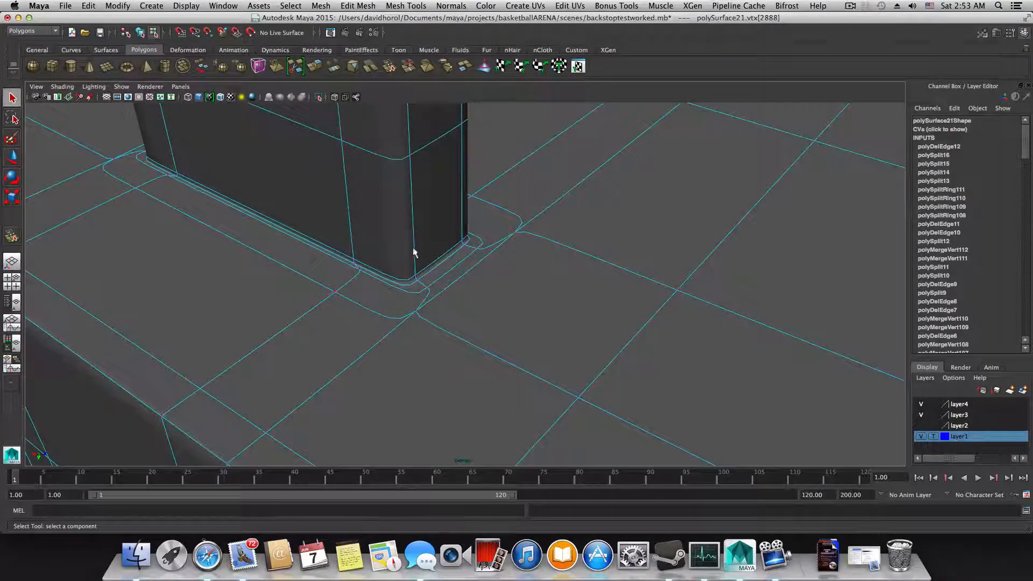
pyautogui.keyDown('alt'); pyautogui.moveTo(508, 247); pyautogui.dragTo(468, 255); pyautogui.keyUp('alt')
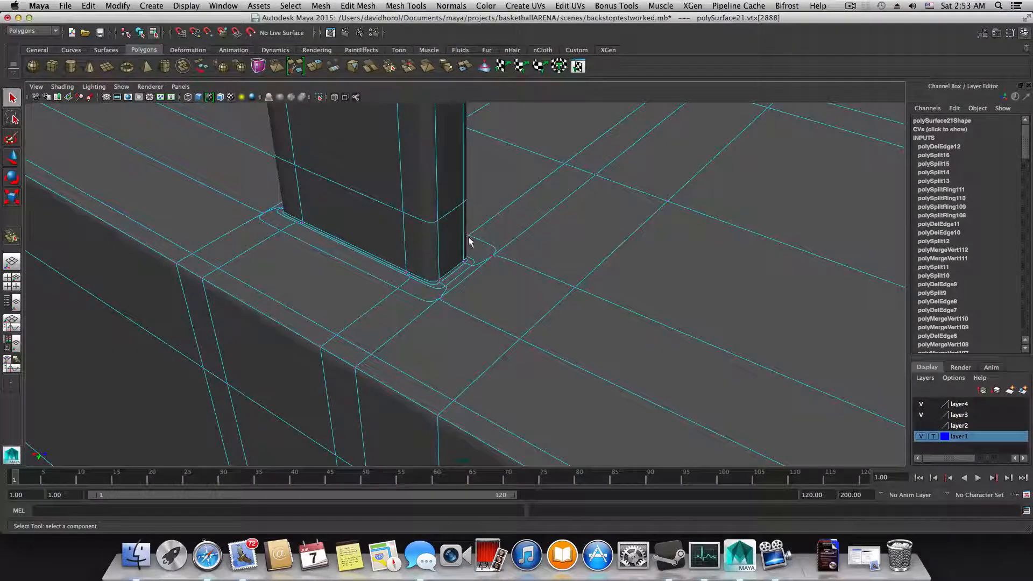
pyautogui.press('F8')
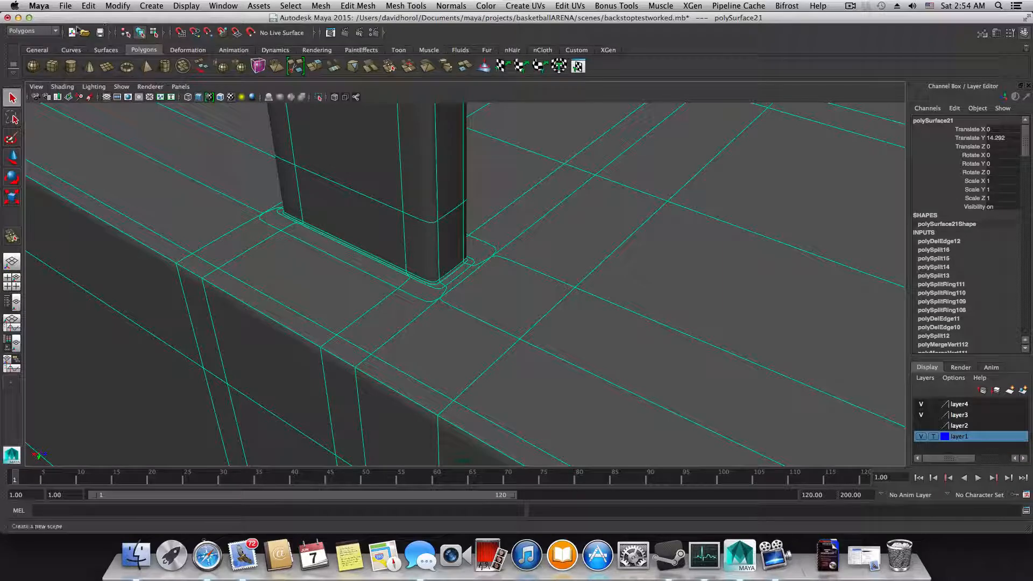
# - Open the scene backstop18.mb from the project's scenes folder without saving the current scene's changes
pyautogui.click(65, 6)
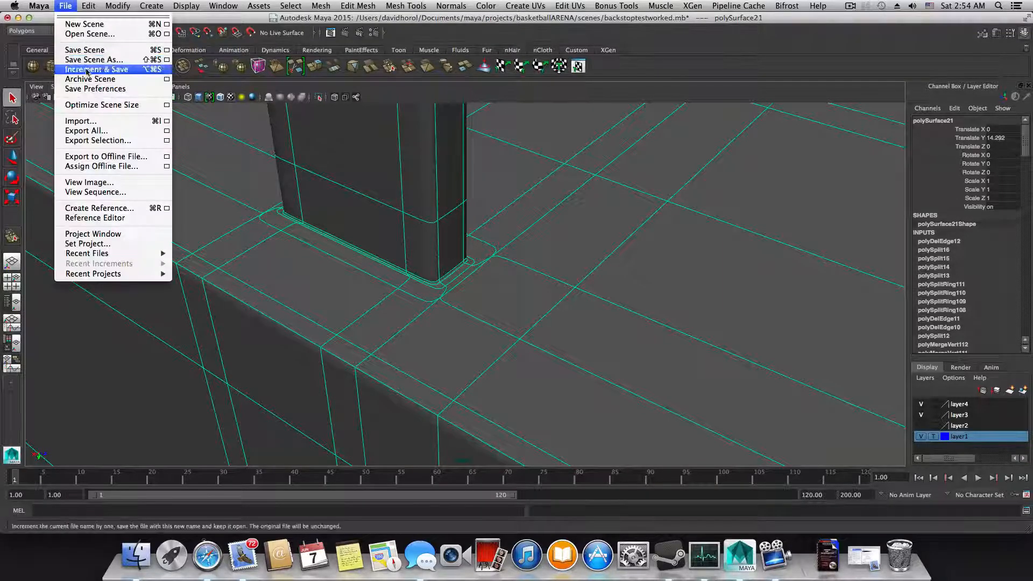
pyautogui.click(92, 33)
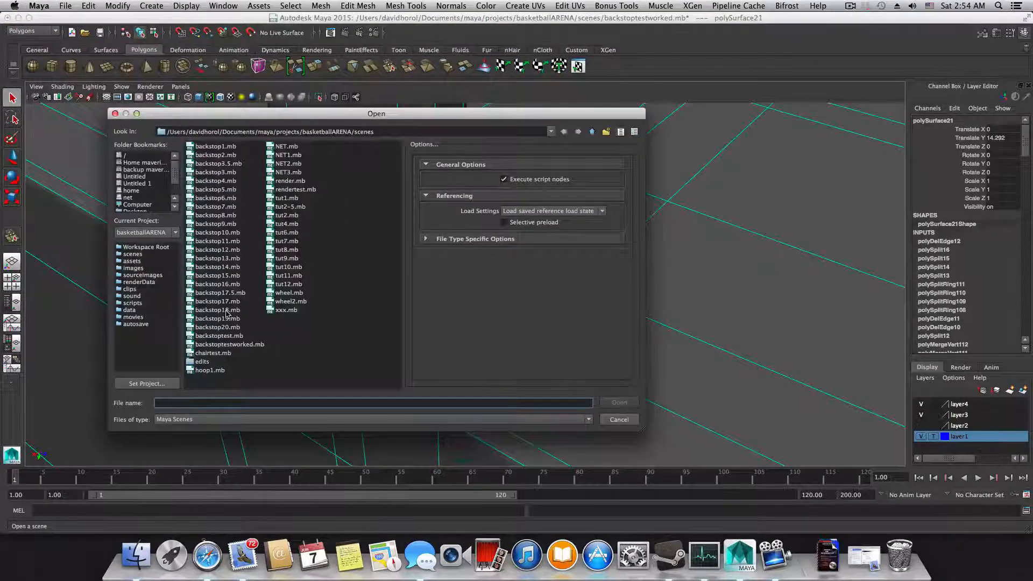
pyautogui.click(226, 311)
pyautogui.click(619, 403)
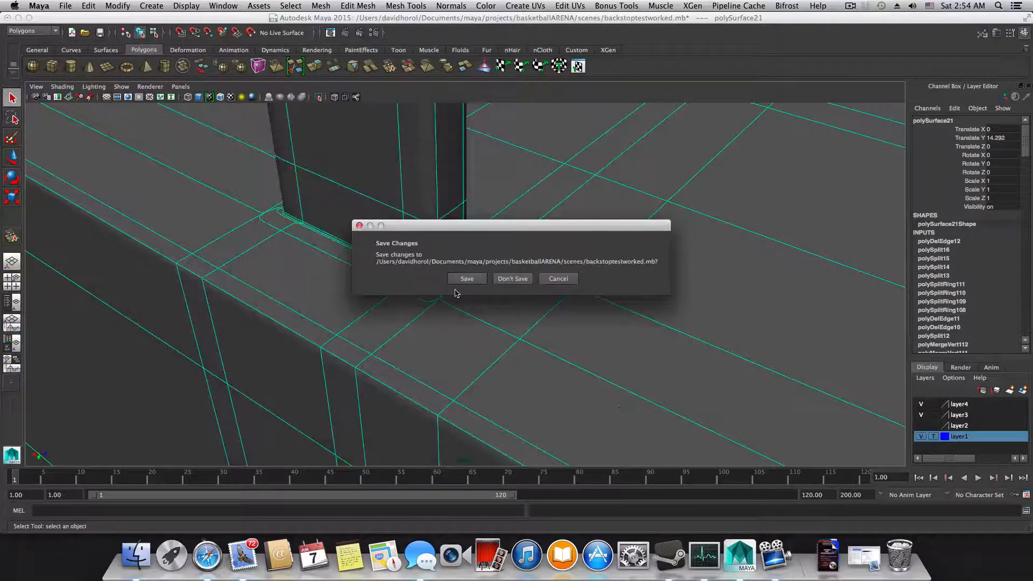
pyautogui.click(511, 279)
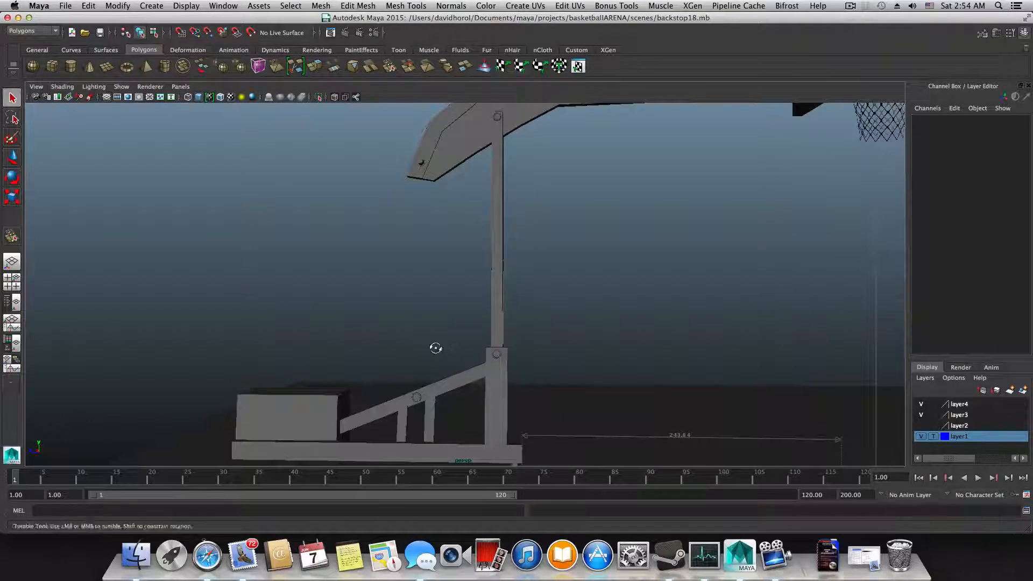
# - Add the ground plane to the hidden layer2 after checking that layer's contents
pyautogui.keyDown('alt'); pyautogui.moveTo(433, 346); pyautogui.dragTo(807, 389); pyautogui.keyUp('alt')
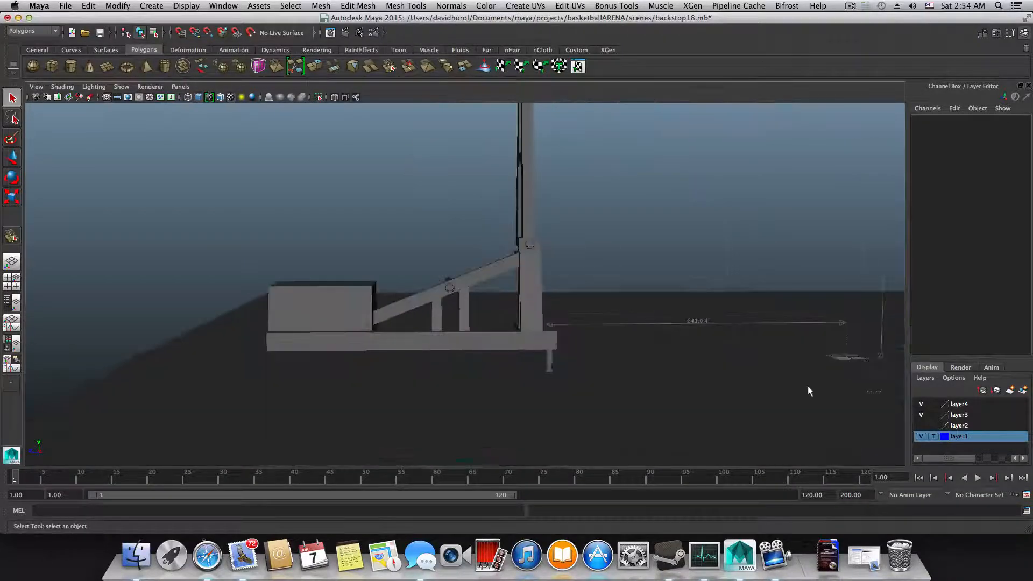
pyautogui.click(566, 414)
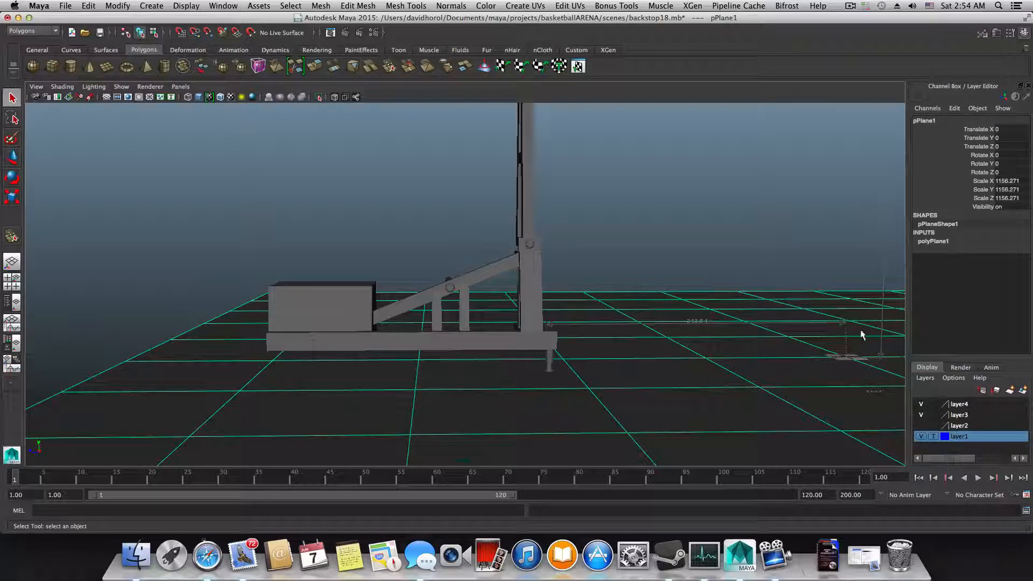
pyautogui.click(921, 426)
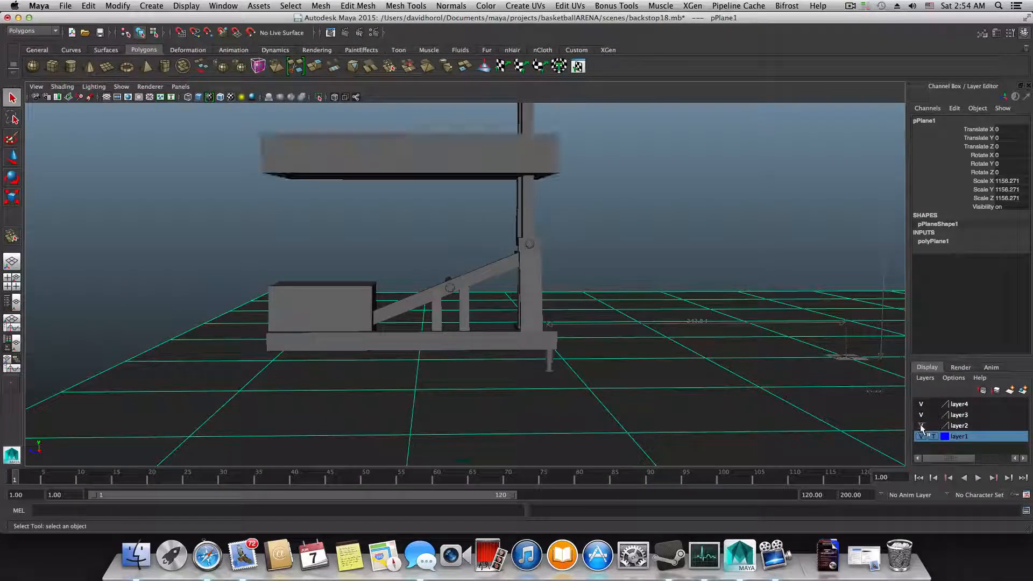
pyautogui.click(921, 426)
pyautogui.rightClick(952, 425)
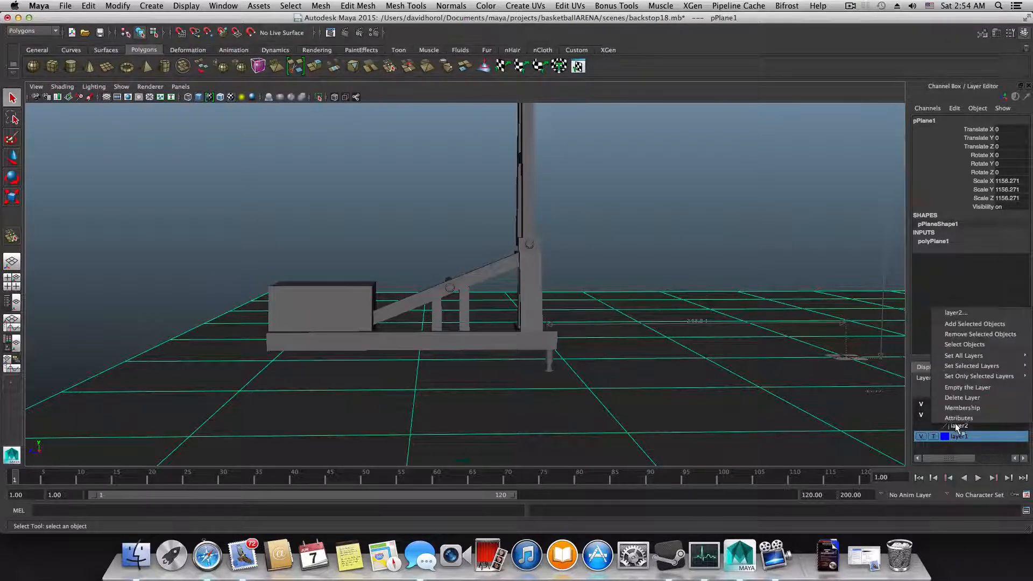
pyautogui.click(962, 324)
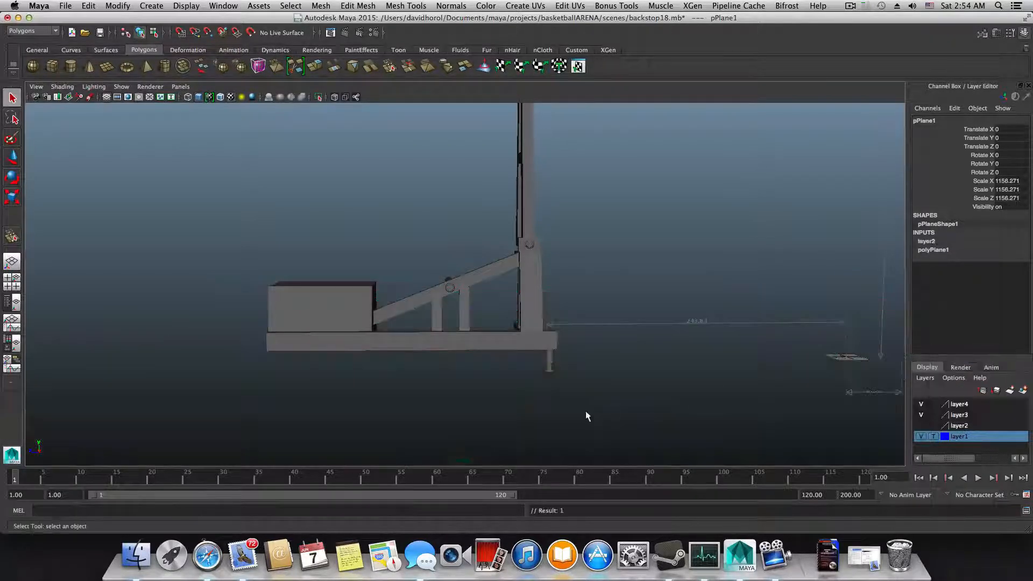
# - Select the backstop mesh at the box end of the base to display its unsmoothed edges
pyautogui.keyDown('alt'); pyautogui.moveTo(484, 410); pyautogui.dragTo(272, 260); pyautogui.keyUp('alt')
pyautogui.keyDown('alt'); pyautogui.moveTo(272, 260); pyautogui.dragTo(673, 323, button='right'); pyautogui.keyUp('alt')
pyautogui.keyDown('alt'); pyautogui.moveTo(672, 323); pyautogui.dragTo(470, 320, button='middle'); pyautogui.keyUp('alt')
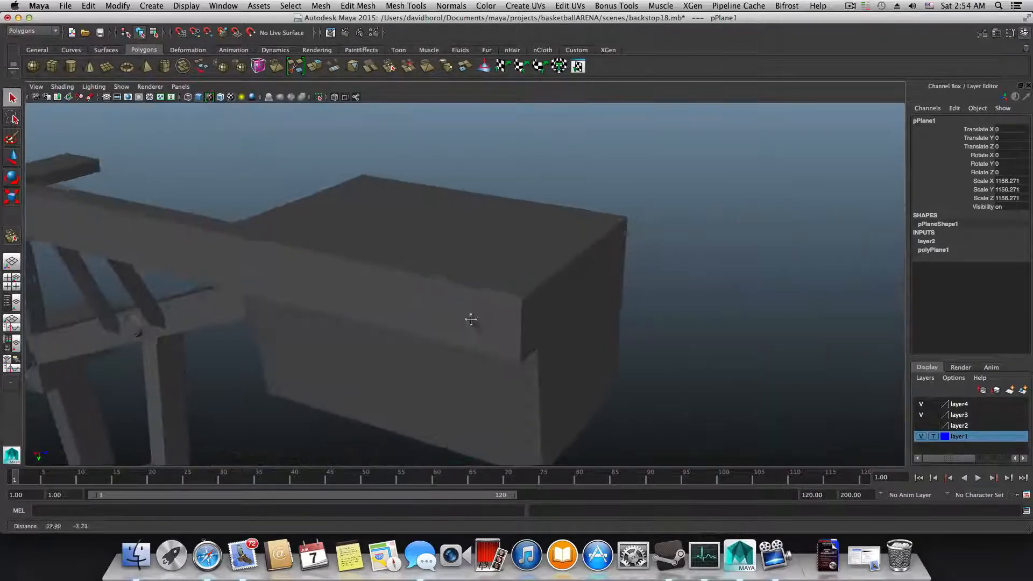
pyautogui.keyDown('alt'); pyautogui.moveTo(471, 320); pyautogui.dragTo(454, 350); pyautogui.keyUp('alt')
pyautogui.click(557, 315)
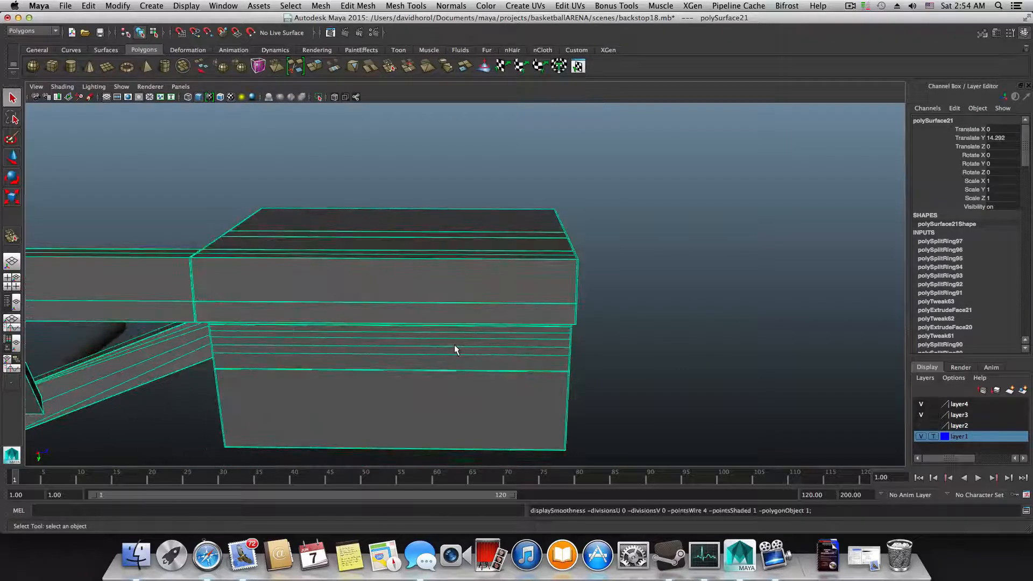
# - Insert an edge loop across the top and side of the box near its end corner
pyautogui.keyDown('alt'); pyautogui.moveTo(438, 337); pyautogui.dragTo(565, 361, button='right'); pyautogui.keyUp('alt')
pyautogui.keyDown('alt'); pyautogui.moveTo(565, 361); pyautogui.dragTo(493, 257); pyautogui.keyUp('alt')
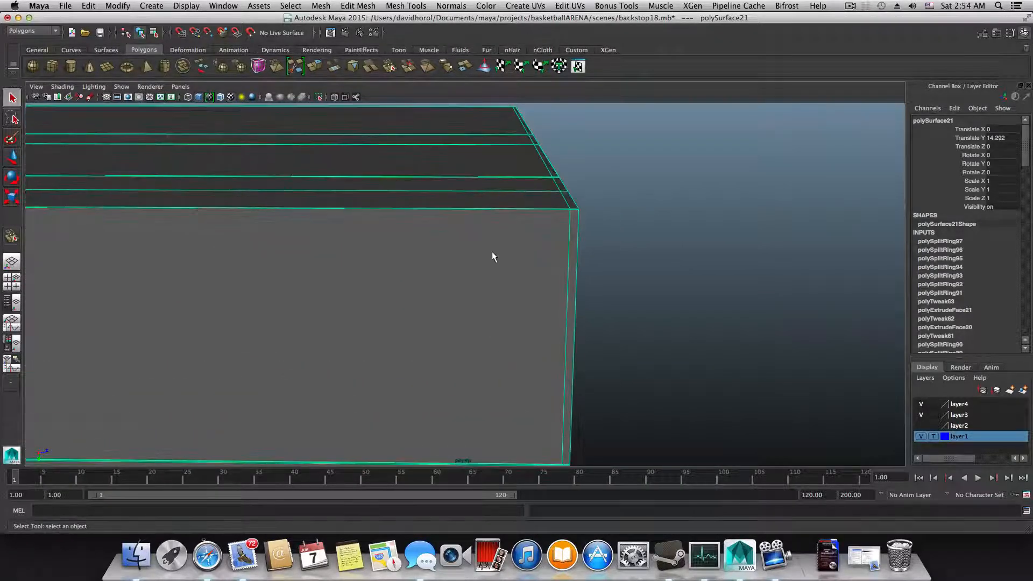
pyautogui.keyDown('shift'); pyautogui.moveTo(492, 251); pyautogui.dragTo(456, 263, button='right'); pyautogui.keyUp('shift')
pyautogui.keyDown('alt'); pyautogui.moveTo(531, 293); pyautogui.dragTo(528, 346); pyautogui.keyUp('alt')
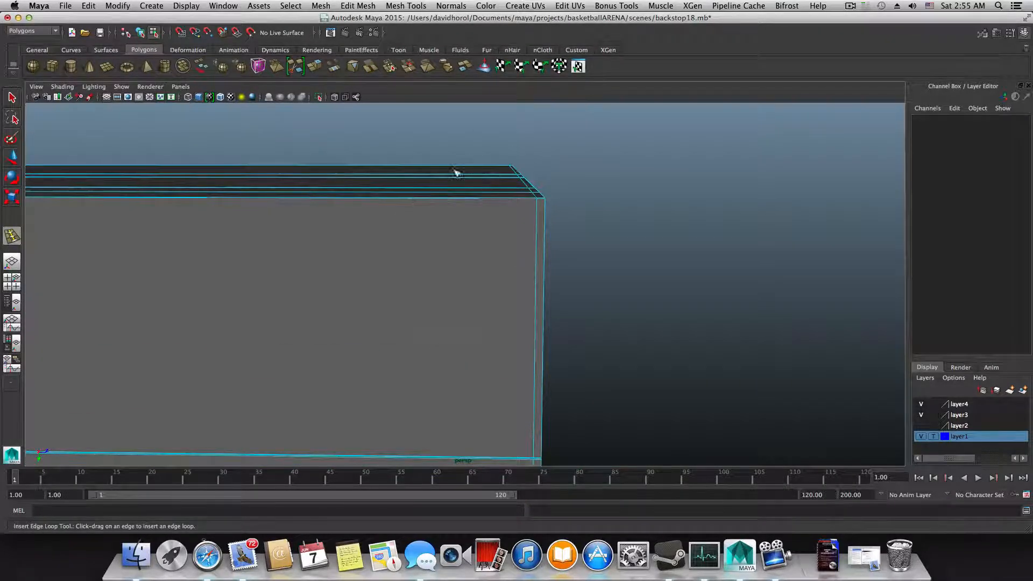
pyautogui.keyDown('alt'); pyautogui.moveTo(457, 170); pyautogui.dragTo(463, 255); pyautogui.keyUp('alt')
pyautogui.moveTo(466, 306)
pyautogui.keyDown('alt'); pyautogui.mouseDown()
pyautogui.moveTo(452, 286)
pyautogui.moveTo(462, 292)
pyautogui.mouseUp(); pyautogui.keyUp('alt')
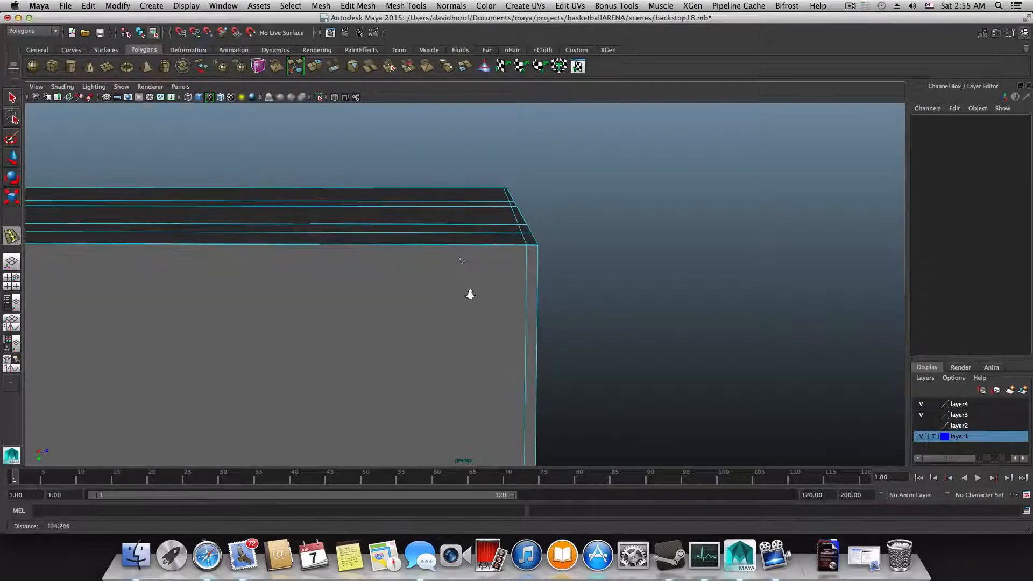
pyautogui.press('y')
pyautogui.moveTo(461, 248); pyautogui.dragTo(417, 185)
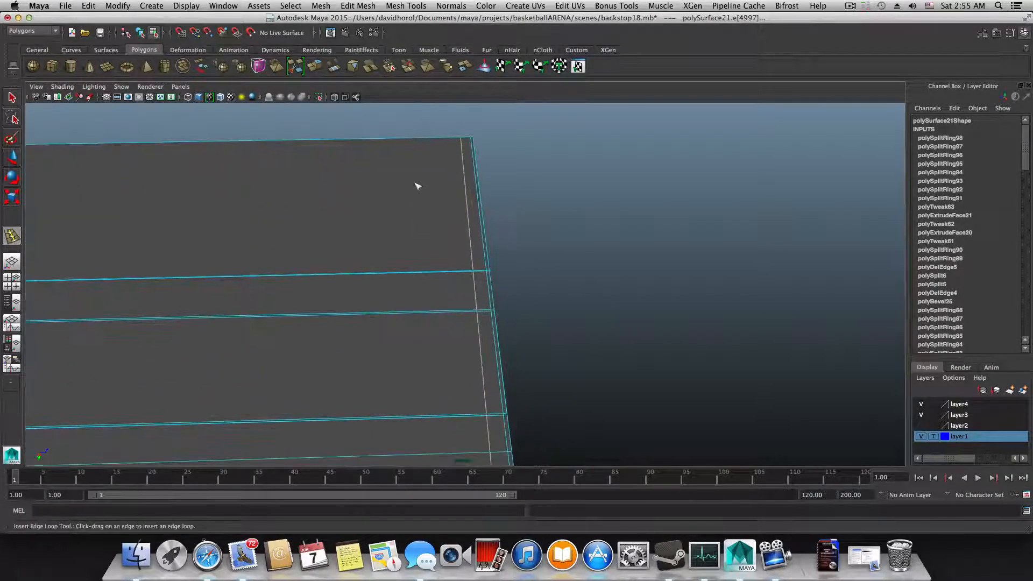
# - Insert a second edge loop parallel to the first one, plus a tight support loop right beside each of the two
pyautogui.keyDown('alt'); pyautogui.moveTo(417, 184); pyautogui.dragTo(469, 359, button='right'); pyautogui.keyUp('alt')
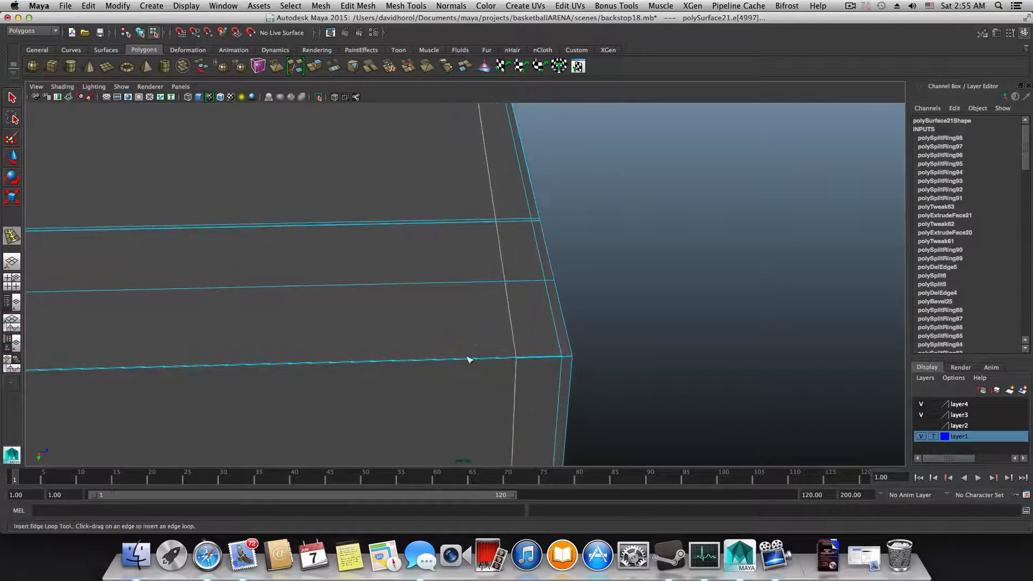
pyautogui.moveTo(471, 361); pyautogui.dragTo(472, 359)
pyautogui.keyDown('alt'); pyautogui.moveTo(457, 360); pyautogui.dragTo(439, 388, button='middle'); pyautogui.keyUp('alt')
pyautogui.keyDown('alt'); pyautogui.moveTo(439, 388); pyautogui.dragTo(444, 379, button='right'); pyautogui.keyUp('alt')
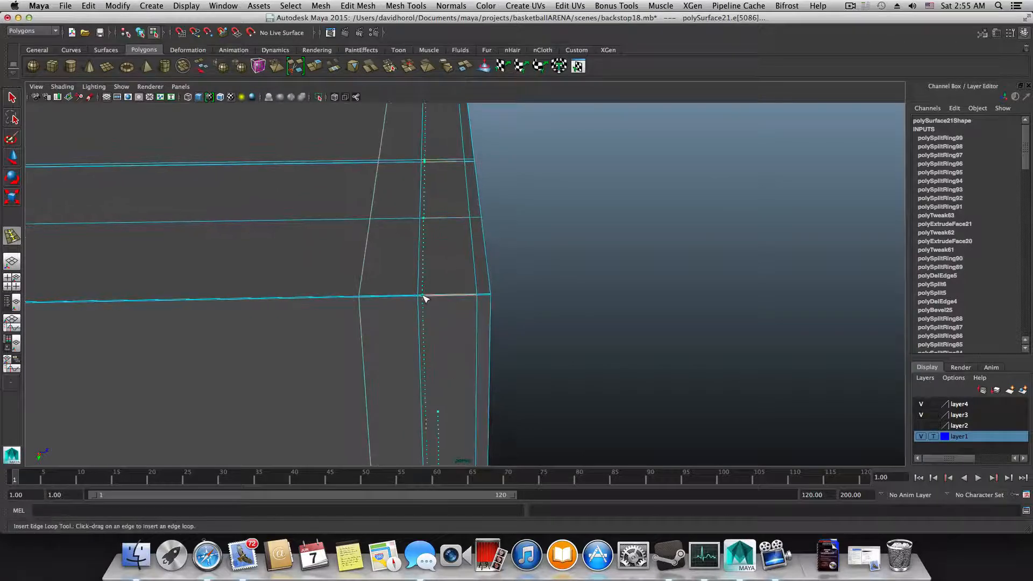
pyautogui.moveTo(423, 298); pyautogui.dragTo(422, 298)
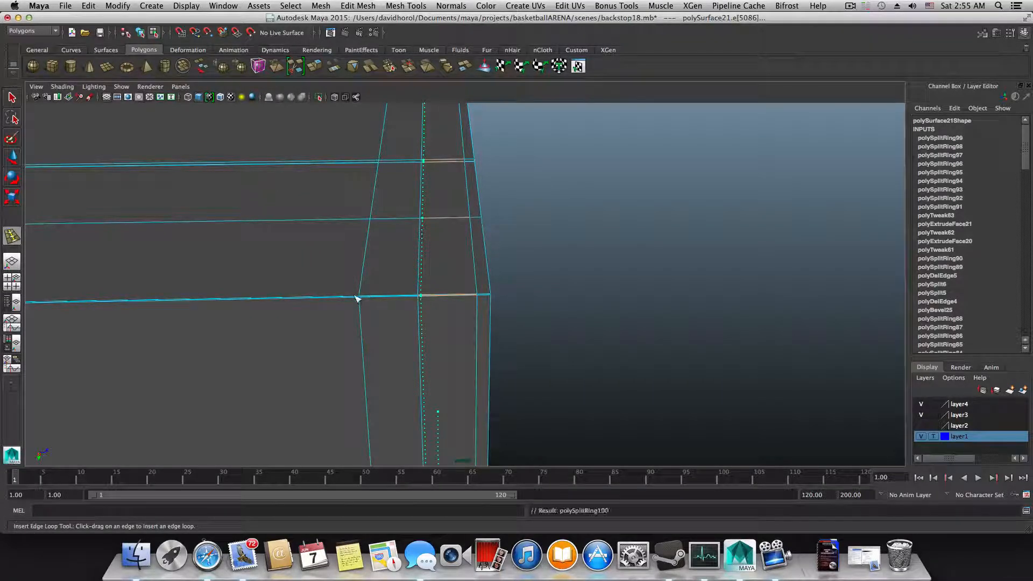
pyautogui.moveTo(357, 299); pyautogui.dragTo(355, 301)
# - Insert two closely spaced edge loops beside the outer edge at the box's opposite corner
pyautogui.keyDown('alt'); pyautogui.moveTo(355, 302); pyautogui.dragTo(375, 321); pyautogui.keyUp('alt')
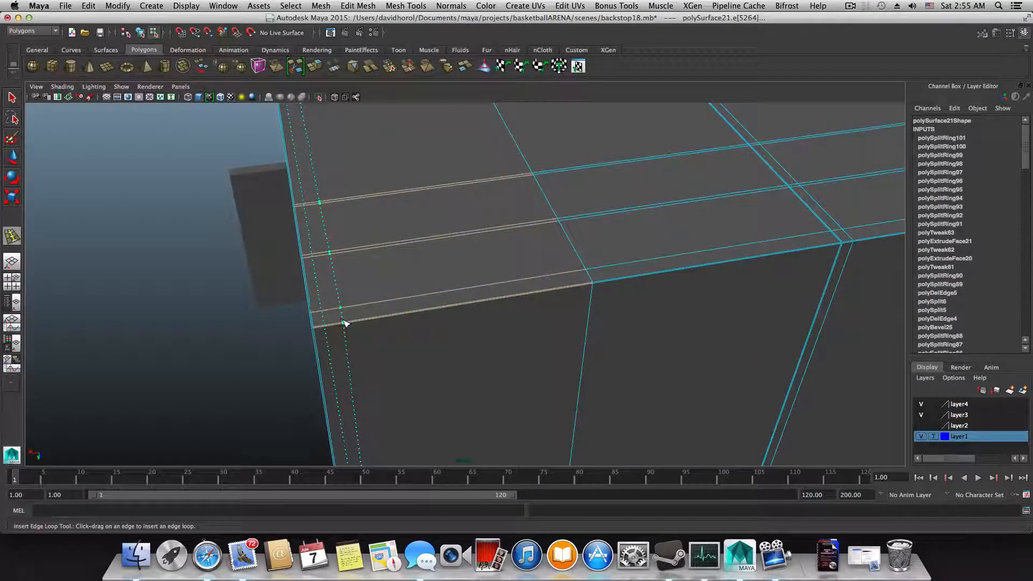
pyautogui.moveTo(336, 321); pyautogui.dragTo(325, 318)
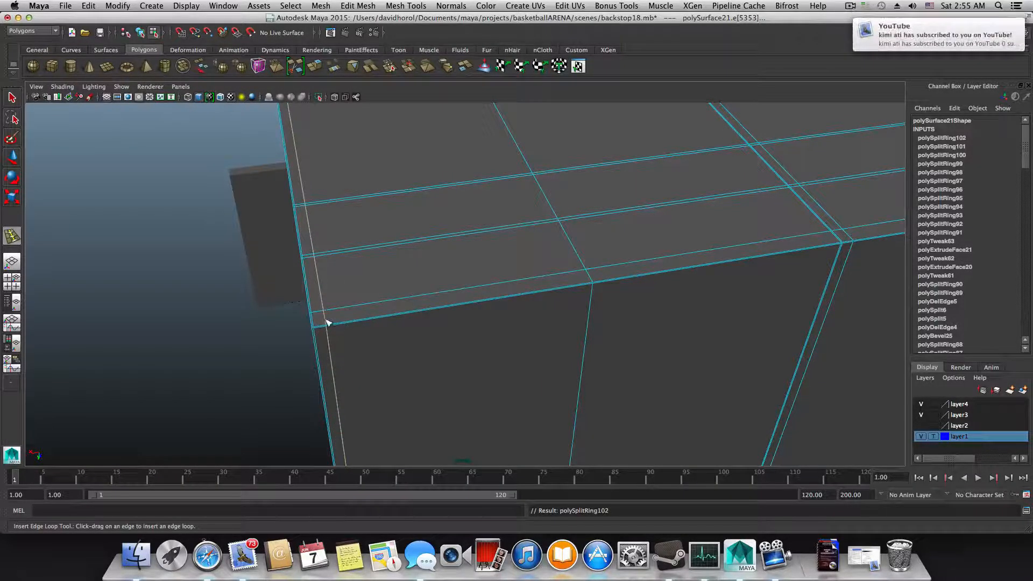
pyautogui.moveTo(349, 324); pyautogui.dragTo(342, 323)
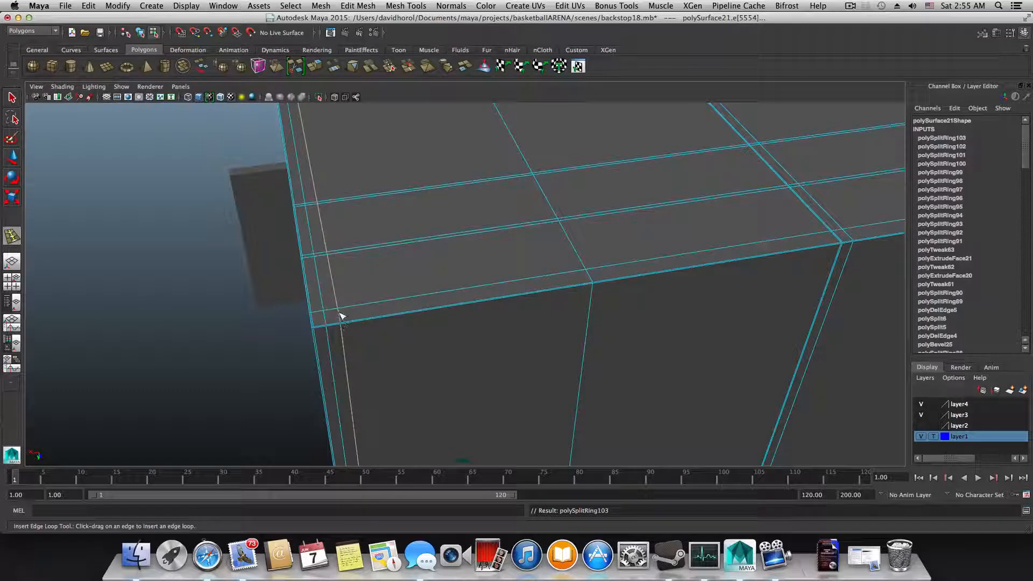
# - Extrude the narrow top face between the two new corner loops and scale it inward to 0.95, 0.987 and 0.95
pyautogui.keyDown('alt'); pyautogui.moveTo(326, 270); pyautogui.dragTo(328, 271); pyautogui.keyUp('alt')
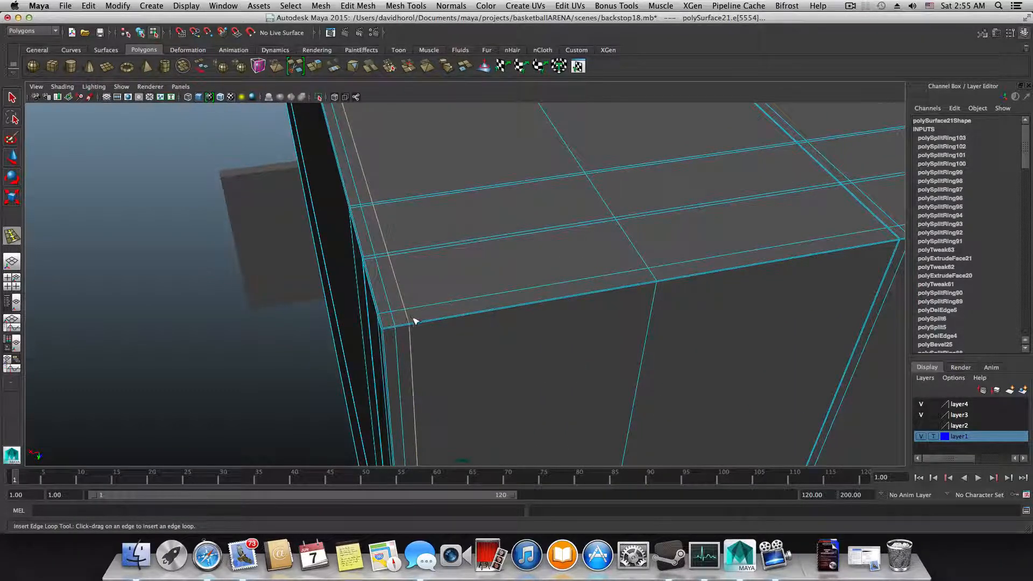
pyautogui.keyDown('alt'); pyautogui.moveTo(414, 321); pyautogui.dragTo(421, 333); pyautogui.keyUp('alt')
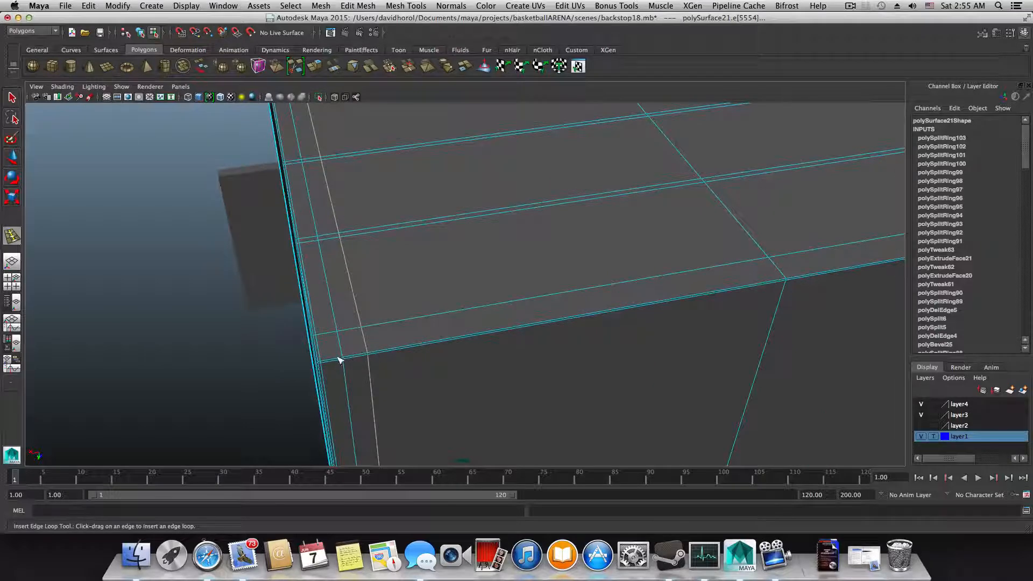
pyautogui.moveTo(341, 348)
pyautogui.keyDown('alt'); pyautogui.mouseDown()
pyautogui.moveTo(369, 337)
pyautogui.moveTo(347, 335)
pyautogui.mouseUp(); pyautogui.keyUp('alt')
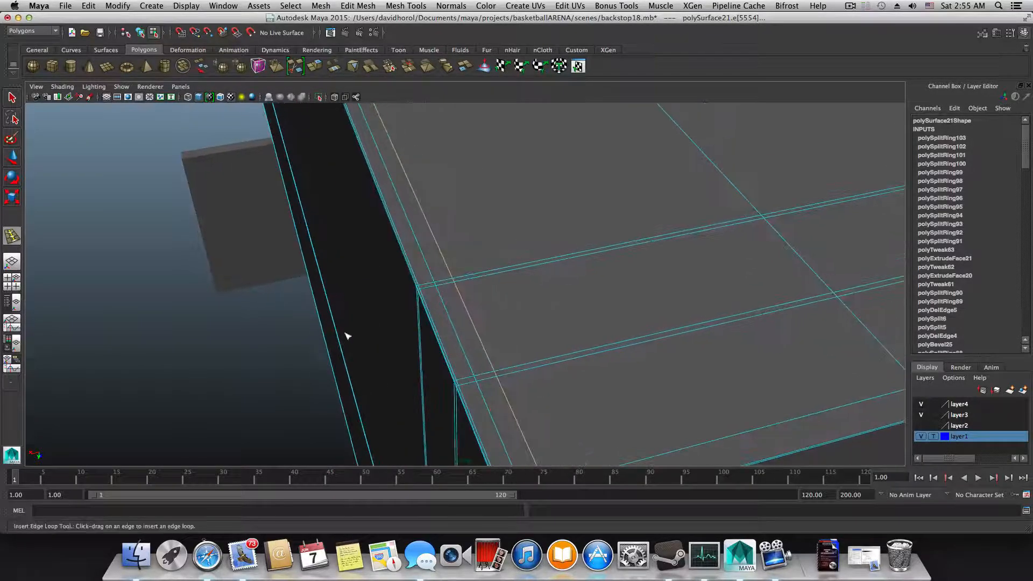
pyautogui.press('q')
pyautogui.moveTo(480, 313); pyautogui.dragTo(479, 341, button='right')
pyautogui.click(467, 331)
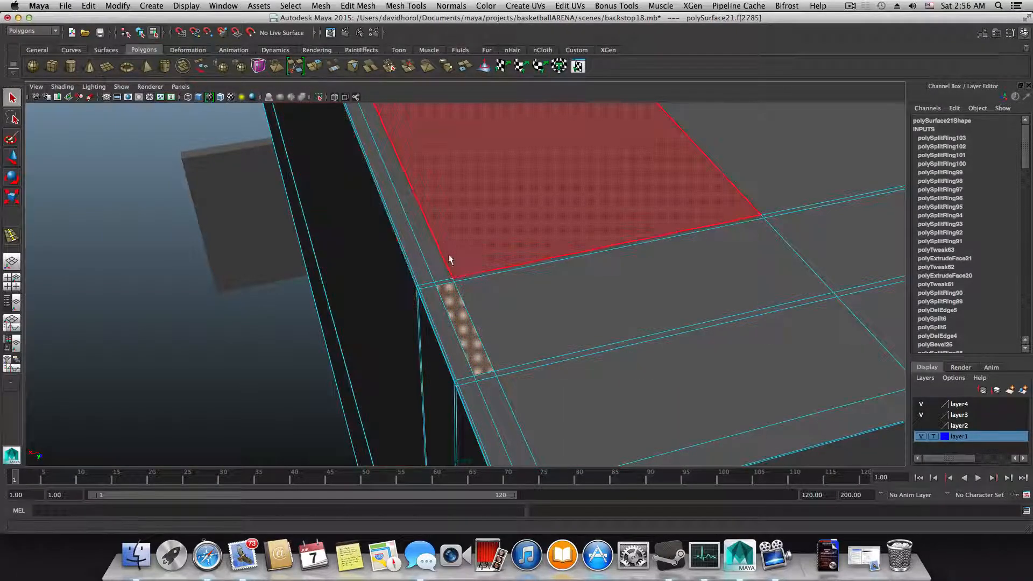
pyautogui.hotkey('ctrl', 'e')
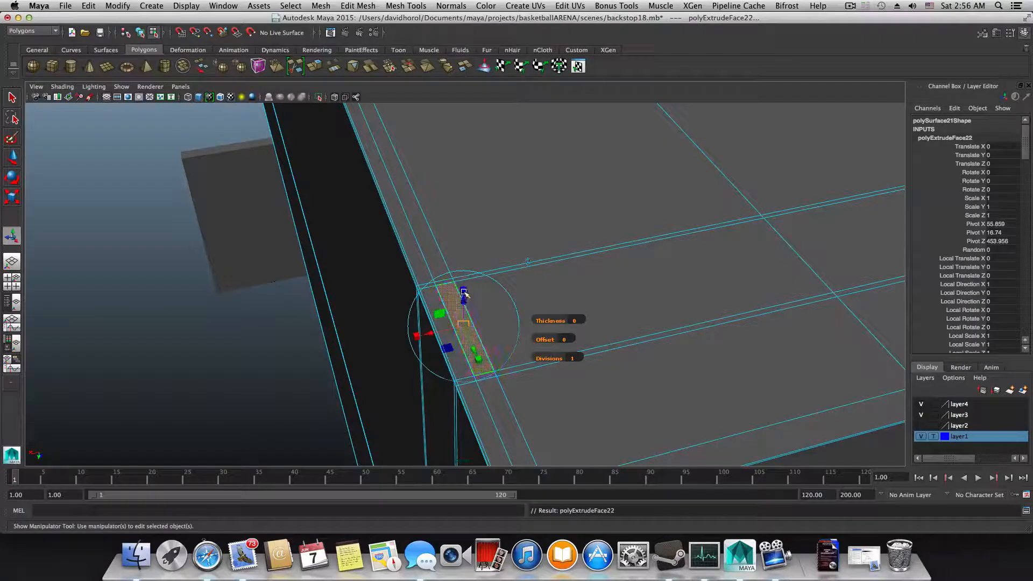
pyautogui.moveTo(463, 323); pyautogui.dragTo(462, 327)
pyautogui.scroll(5, 483, 330)
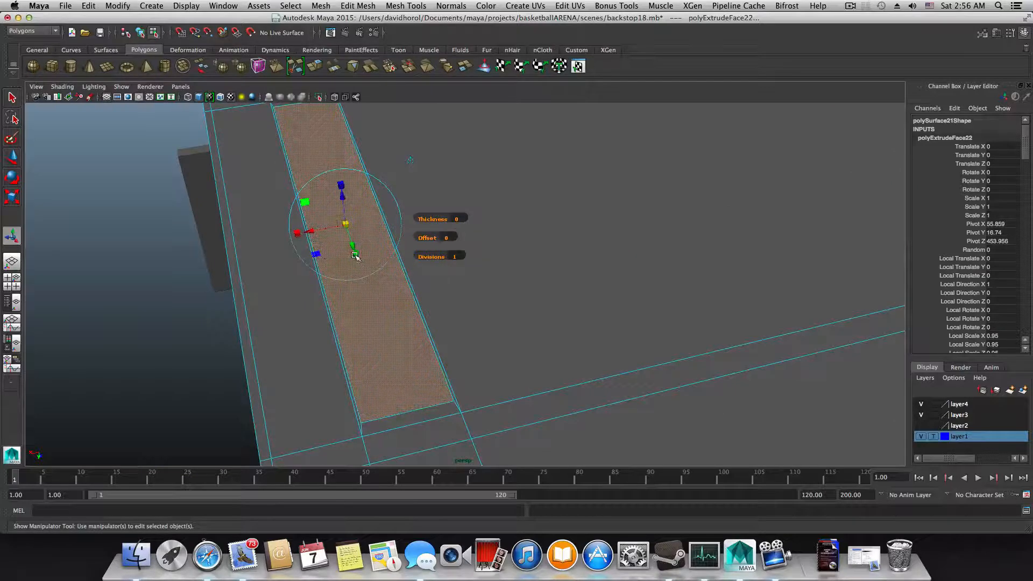
pyautogui.moveTo(354, 255); pyautogui.dragTo(357, 253)
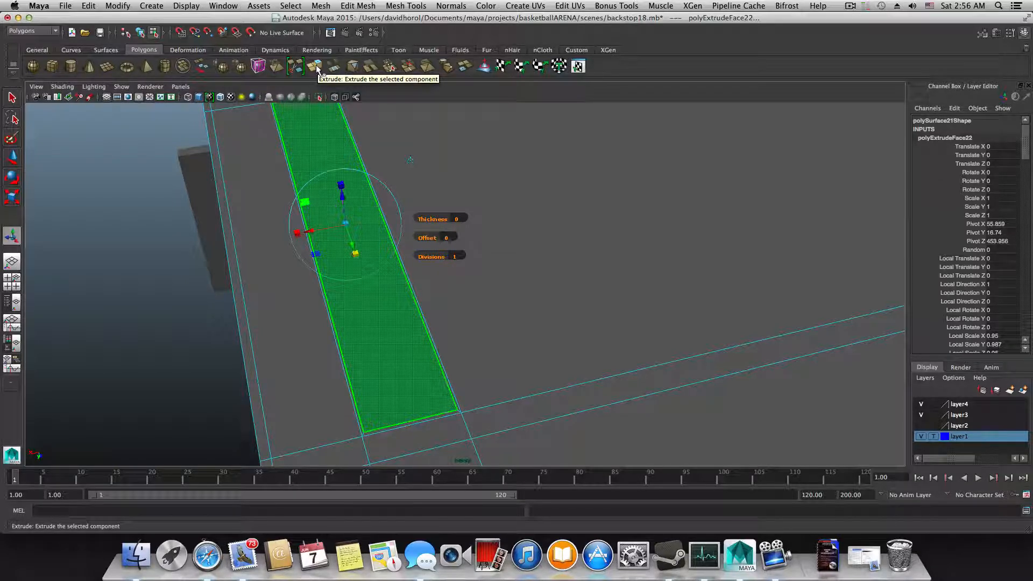
# - Extrude the inset face again and raise it into a thin upright post, ending in object mode
pyautogui.click(316, 67)
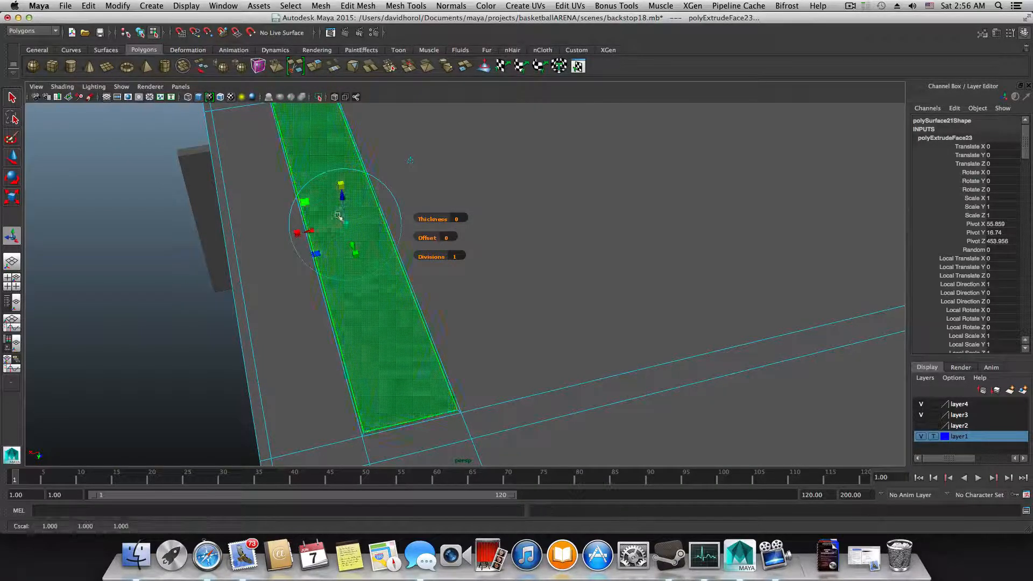
pyautogui.moveTo(339, 216); pyautogui.dragTo(342, 225)
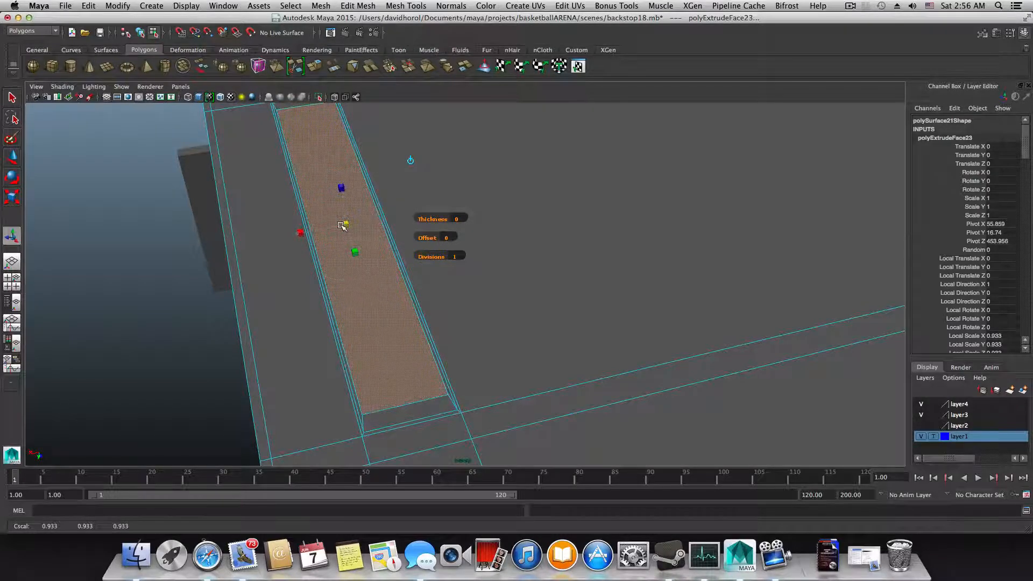
pyautogui.hotkey('ctrl', 'z')
pyautogui.scroll(5, 372, 295)
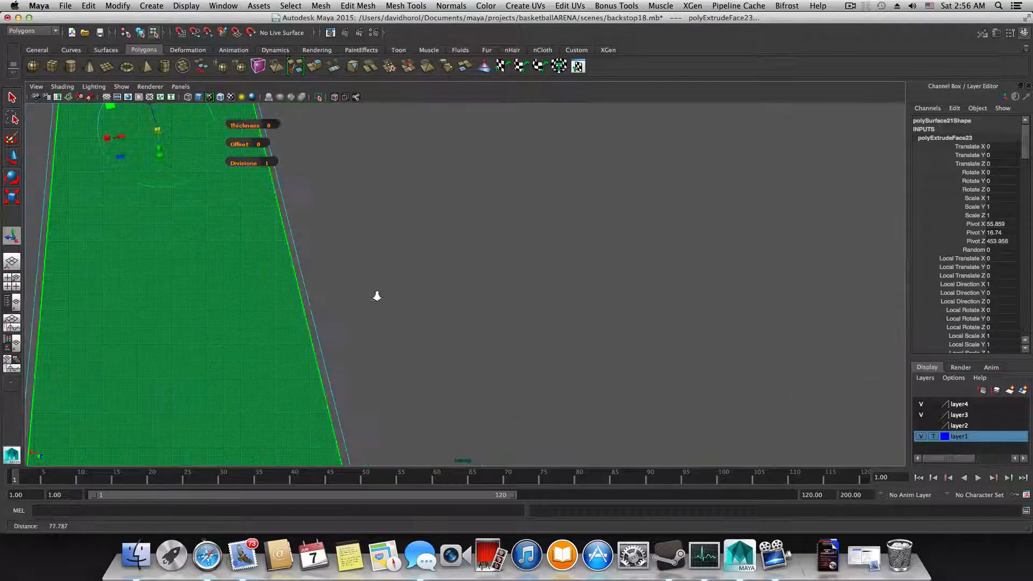
pyautogui.scroll(-8, 376, 292)
pyautogui.moveTo(407, 228); pyautogui.dragTo(445, 194)
pyautogui.scroll(-6, 435, 188)
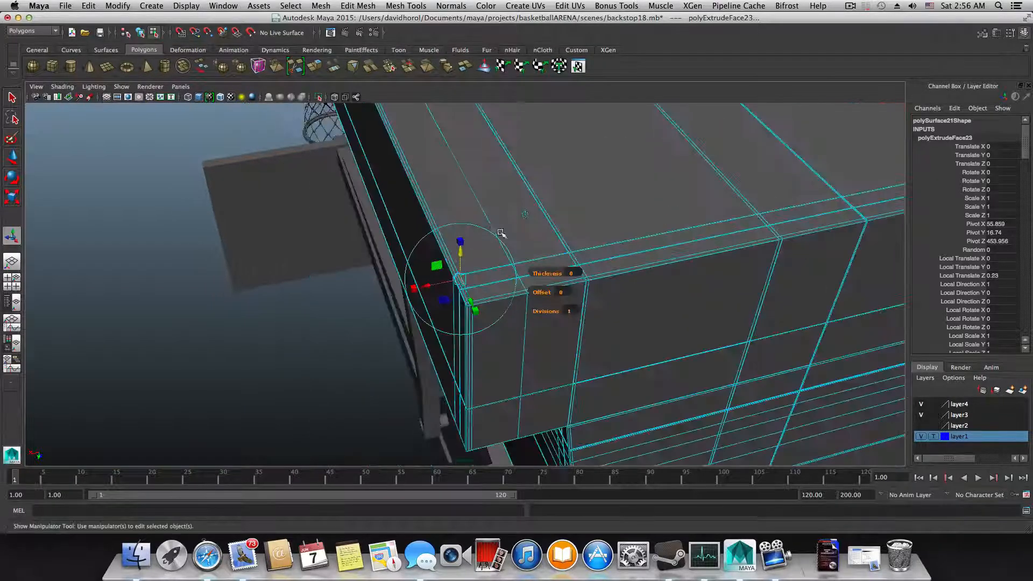
pyautogui.keyDown('alt'); pyautogui.moveTo(504, 233); pyautogui.dragTo(551, 224); pyautogui.keyUp('alt')
pyautogui.keyDown('alt'); pyautogui.moveTo(551, 223); pyautogui.dragTo(514, 272, button='middle'); pyautogui.keyUp('alt')
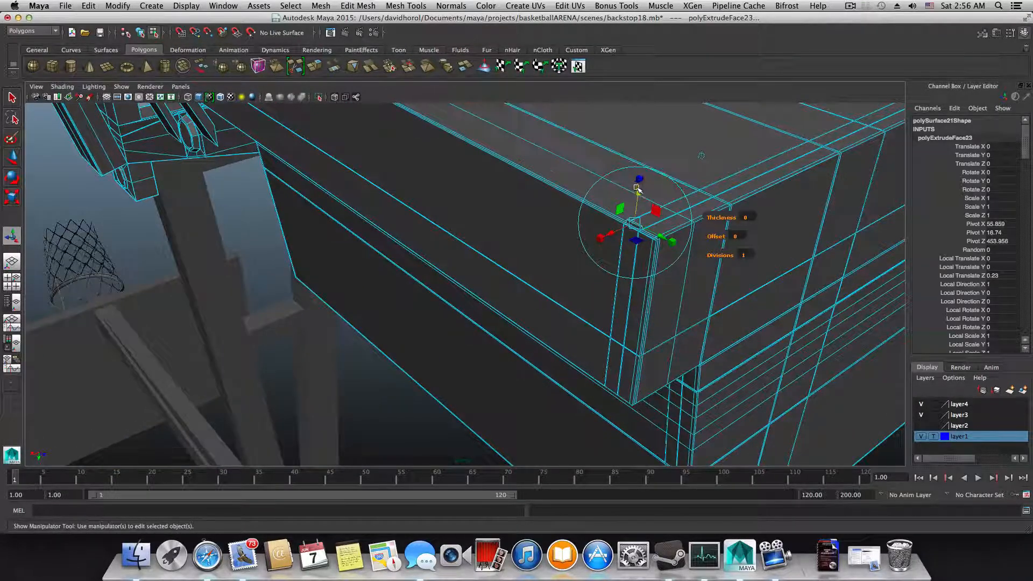
pyautogui.moveTo(650, 191); pyautogui.dragTo(645, 117)
pyautogui.press('F8')
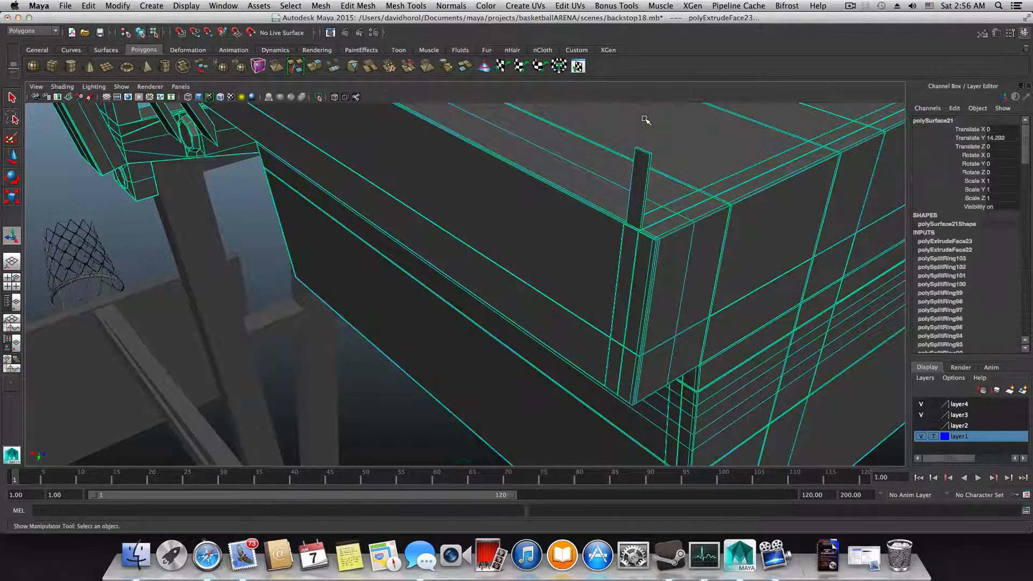
# - Examine the post and its base in the smoothed preview, then restore the unsmoothed display
pyautogui.scroll(5, 649, 172)
pyautogui.keyDown('alt'); pyautogui.moveTo(653, 171); pyautogui.dragTo(461, 286); pyautogui.keyUp('alt')
pyautogui.keyDown('alt'); pyautogui.moveTo(461, 285); pyautogui.dragTo(440, 292, button='right'); pyautogui.keyUp('alt')
pyautogui.keyDown('alt'); pyautogui.moveTo(441, 292); pyautogui.dragTo(445, 292, button='middle'); pyautogui.keyUp('alt')
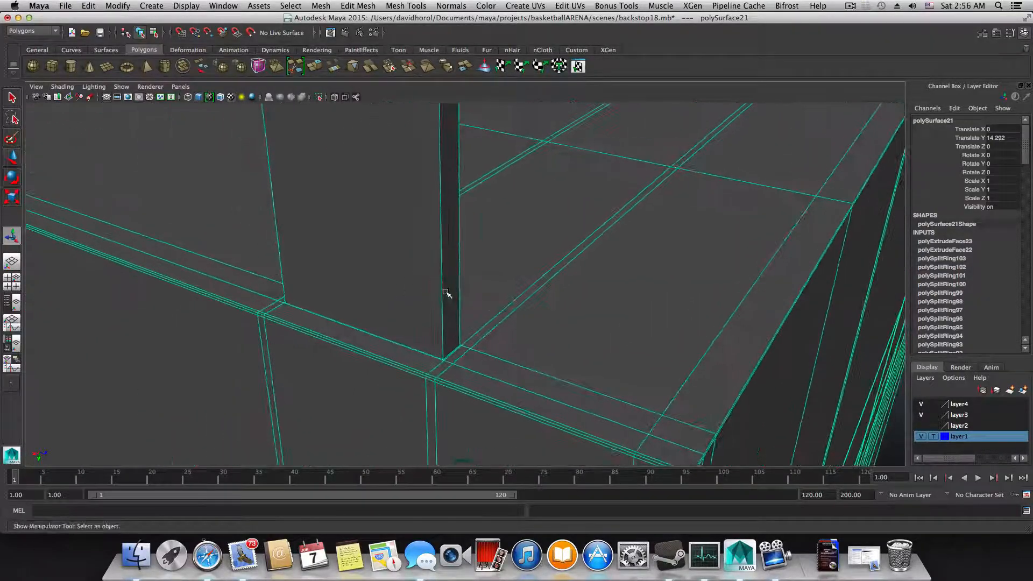
pyautogui.keyDown('alt'); pyautogui.moveTo(452, 293); pyautogui.dragTo(455, 290); pyautogui.keyUp('alt')
pyautogui.keyDown('alt'); pyautogui.moveTo(579, 291); pyautogui.dragTo(557, 287, button='middle'); pyautogui.keyUp('alt')
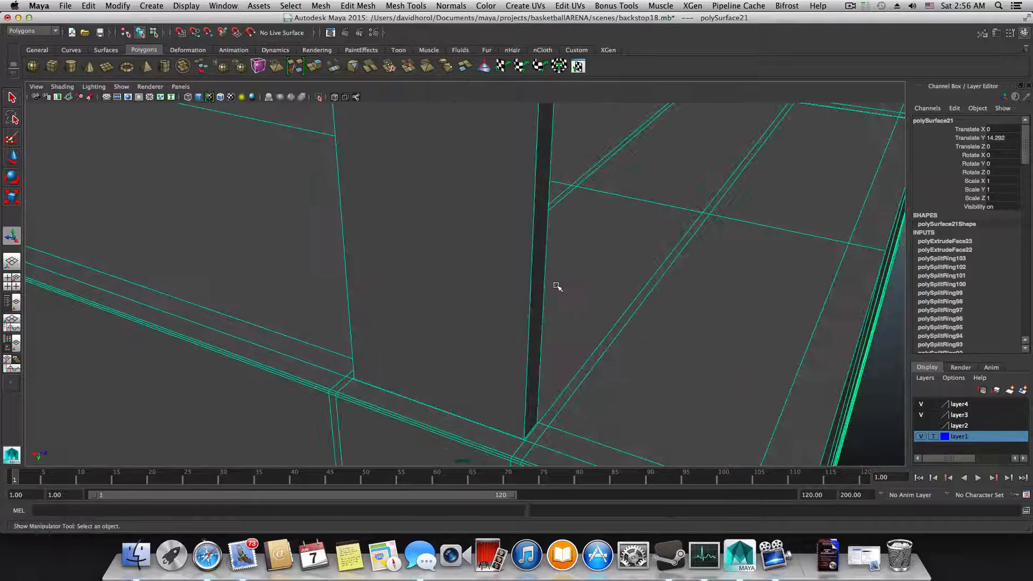
pyautogui.press('3')
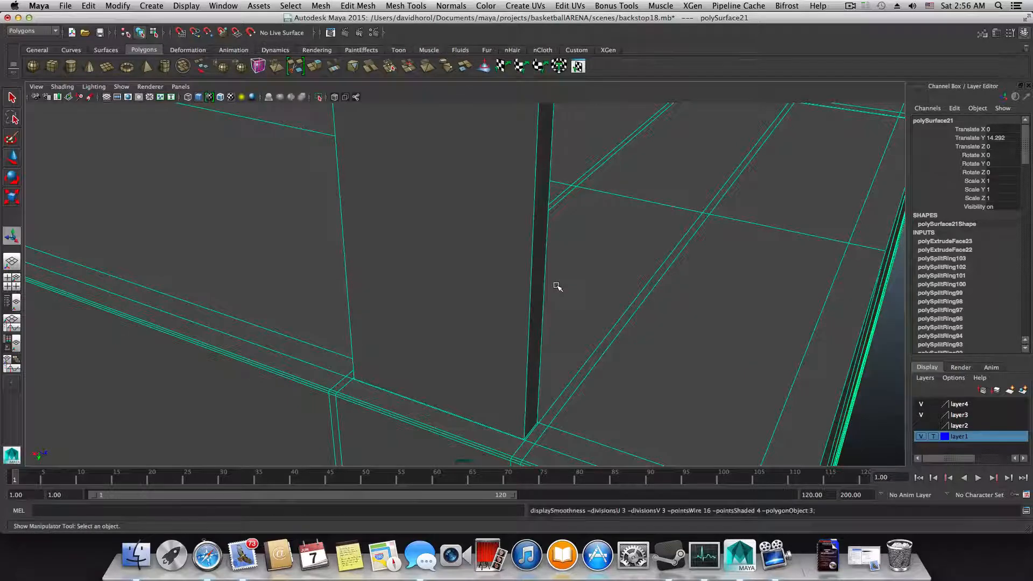
pyautogui.scroll(-10, 545, 277)
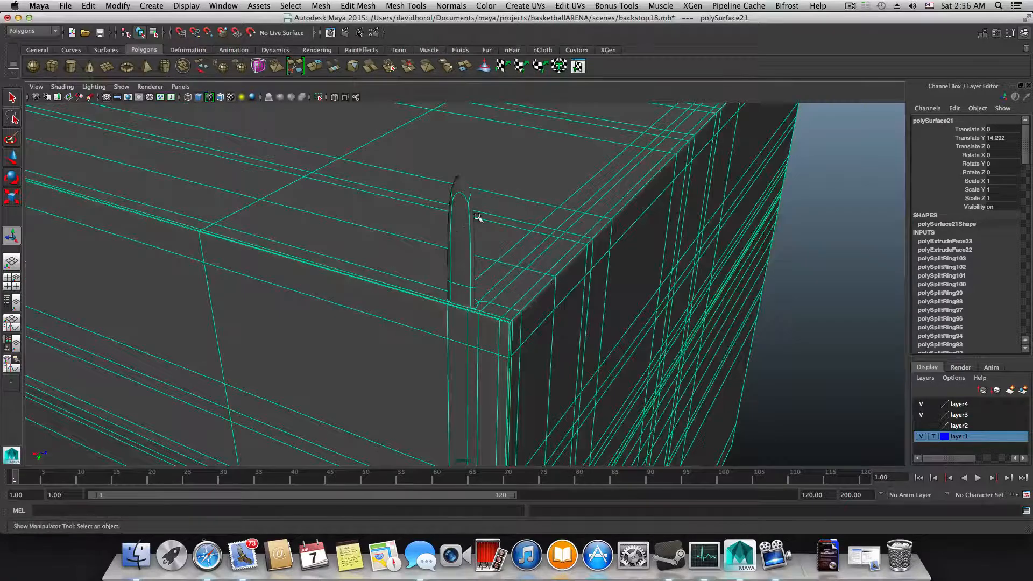
pyautogui.scroll(5, 458, 205)
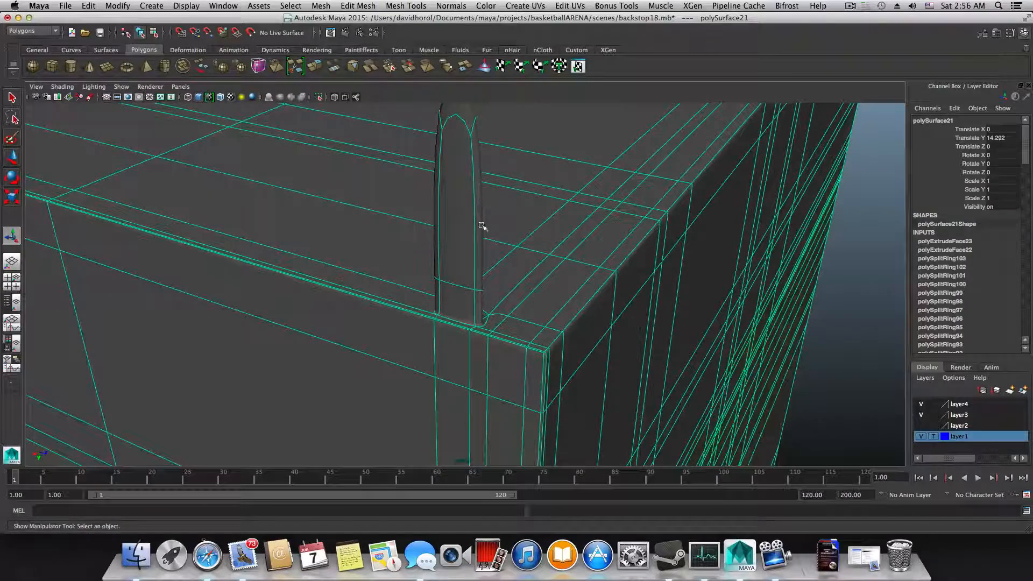
pyautogui.press('1')
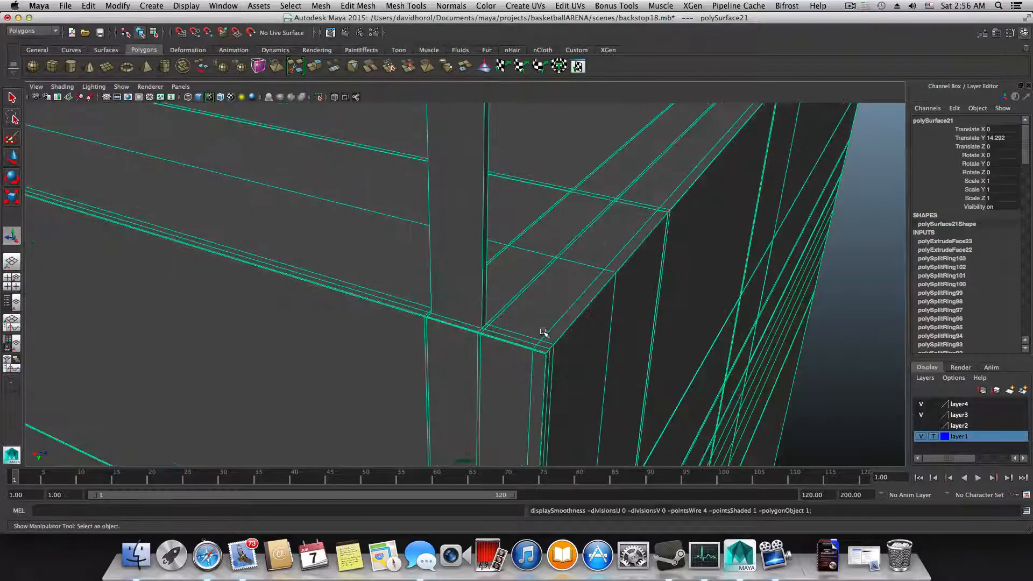
# - Insert two support edge loops through the box, one just inside each side of the post's base
pyautogui.moveTo(543, 332)
pyautogui.keyDown('alt'); pyautogui.mouseDown()
pyautogui.moveTo(526, 307)
pyautogui.moveTo(581, 296)
pyautogui.moveTo(539, 295)
pyautogui.moveTo(548, 316)
pyautogui.mouseUp(); pyautogui.keyUp('alt')
pyautogui.keyDown('alt'); pyautogui.moveTo(549, 315); pyautogui.dragTo(646, 311, button='right'); pyautogui.keyUp('alt')
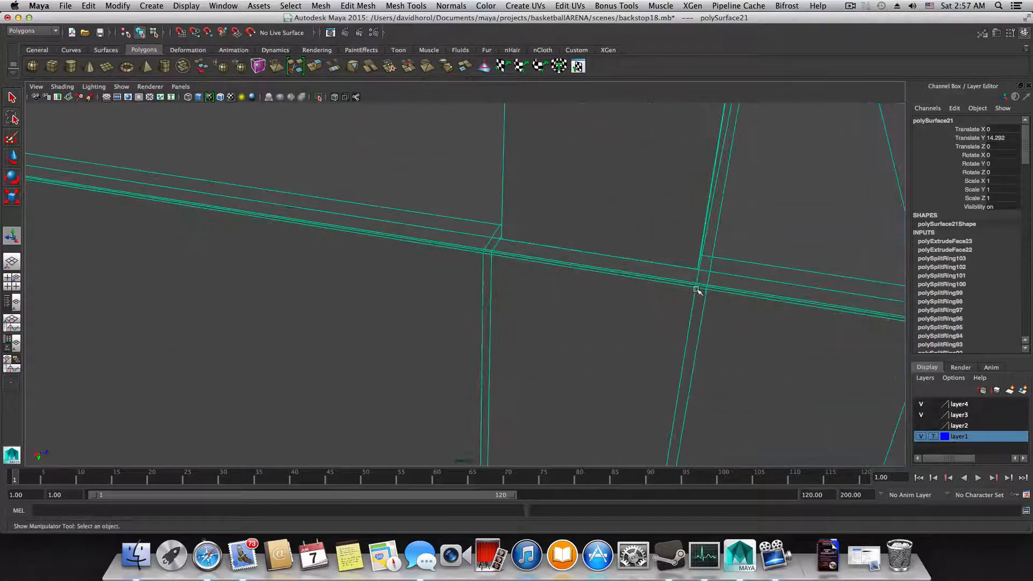
pyautogui.keyDown('shift'); pyautogui.moveTo(568, 269); pyautogui.dragTo(503, 275, button='right'); pyautogui.keyUp('shift')
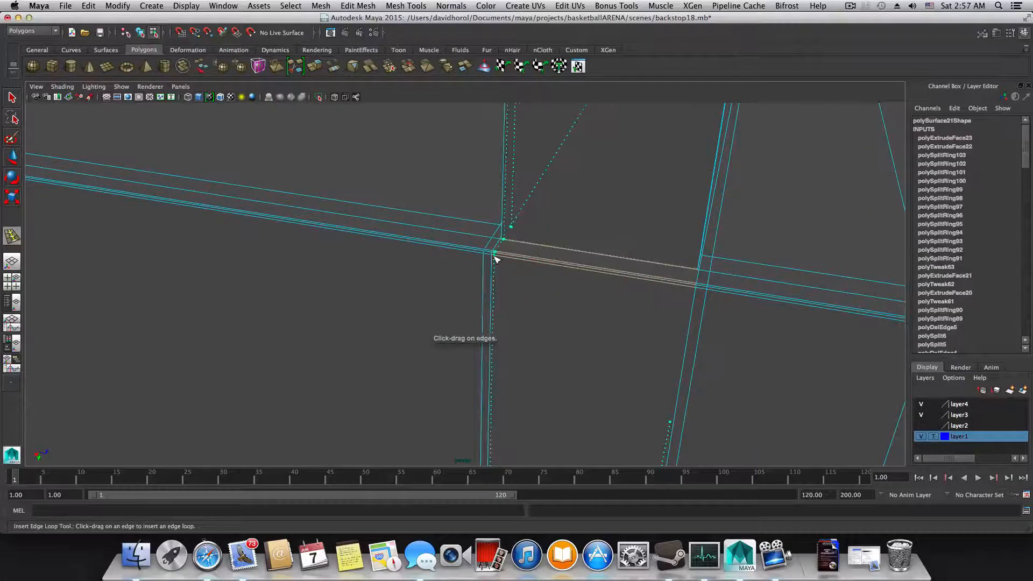
pyautogui.moveTo(495, 260); pyautogui.dragTo(496, 261)
pyautogui.moveTo(690, 286); pyautogui.dragTo(646, 276)
pyautogui.keyDown('alt'); pyautogui.moveTo(611, 272); pyautogui.dragTo(637, 336, button='middle'); pyautogui.keyUp('alt')
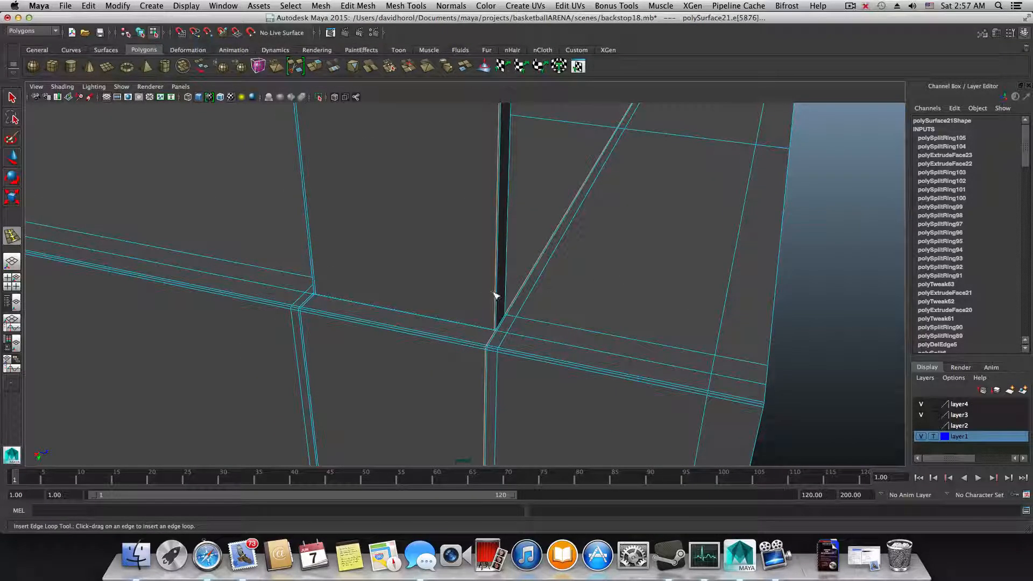
# - Insert further support edge loops around the post near its base and one across its upper part
pyautogui.moveTo(496, 297); pyautogui.dragTo(503, 333)
pyautogui.keyDown('alt'); pyautogui.moveTo(604, 265); pyautogui.dragTo(496, 314); pyautogui.keyUp('alt')
pyautogui.moveTo(437, 382); pyautogui.dragTo(435, 370)
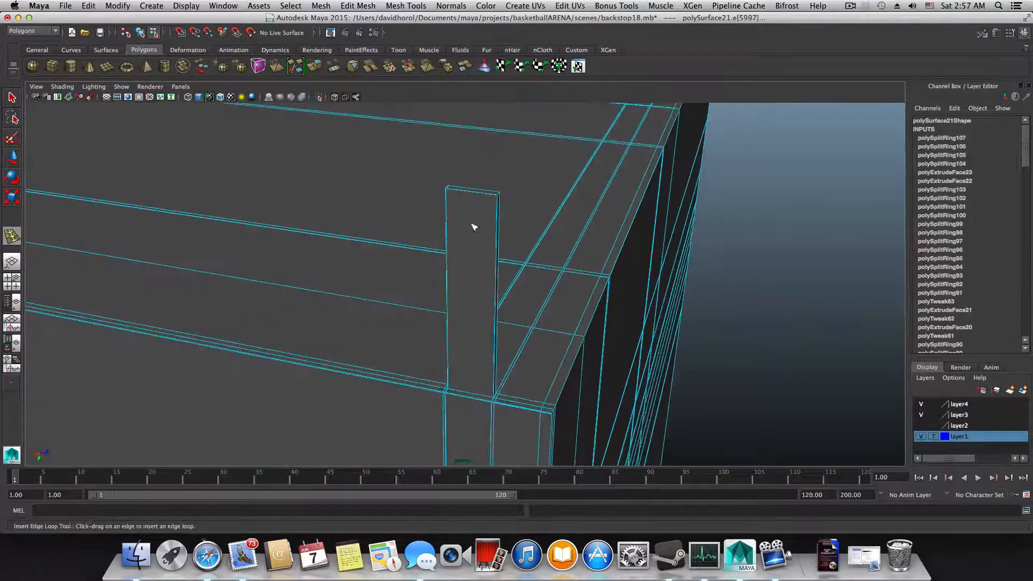
pyautogui.click(447, 232)
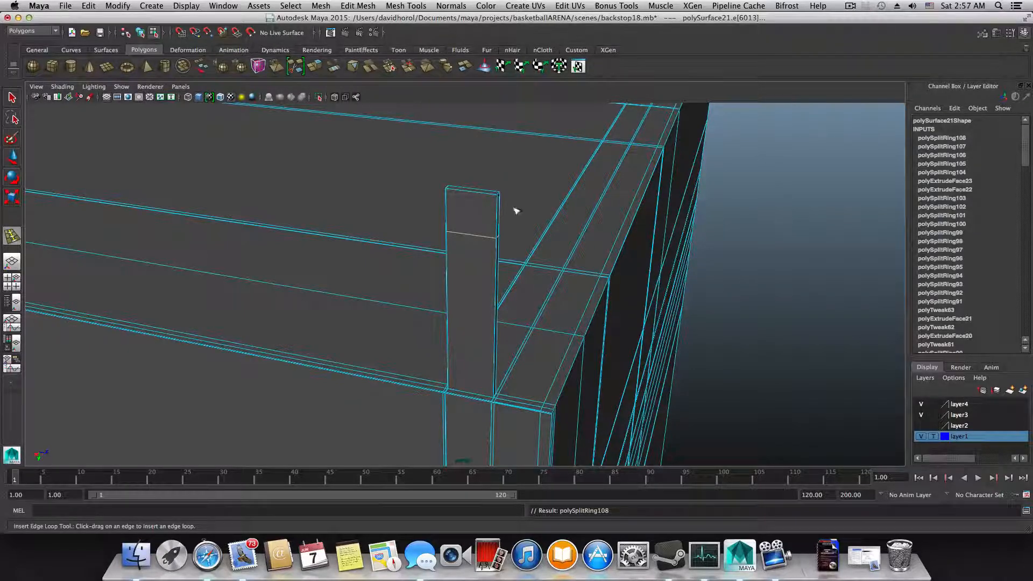
pyautogui.keyDown('alt'); pyautogui.moveTo(491, 231); pyautogui.dragTo(459, 256, button='right'); pyautogui.keyUp('alt')
pyautogui.keyDown('alt'); pyautogui.moveTo(272, 216); pyautogui.dragTo(411, 212); pyautogui.keyUp('alt')
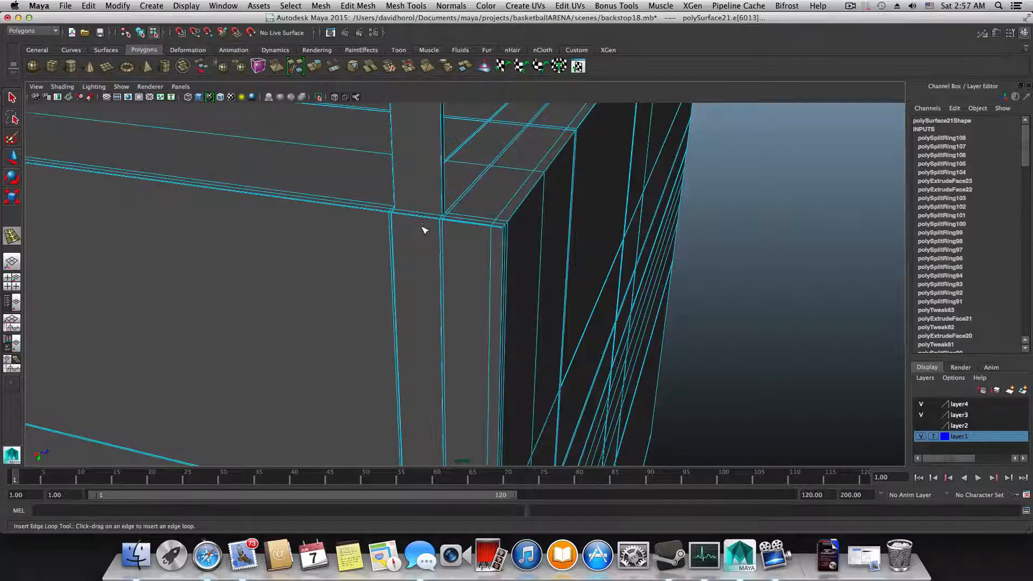
# - Check the thin post and its base in the smoothed preview, ending in object mode with the unsmoothed display
pyautogui.scroll(-5, 425, 230)
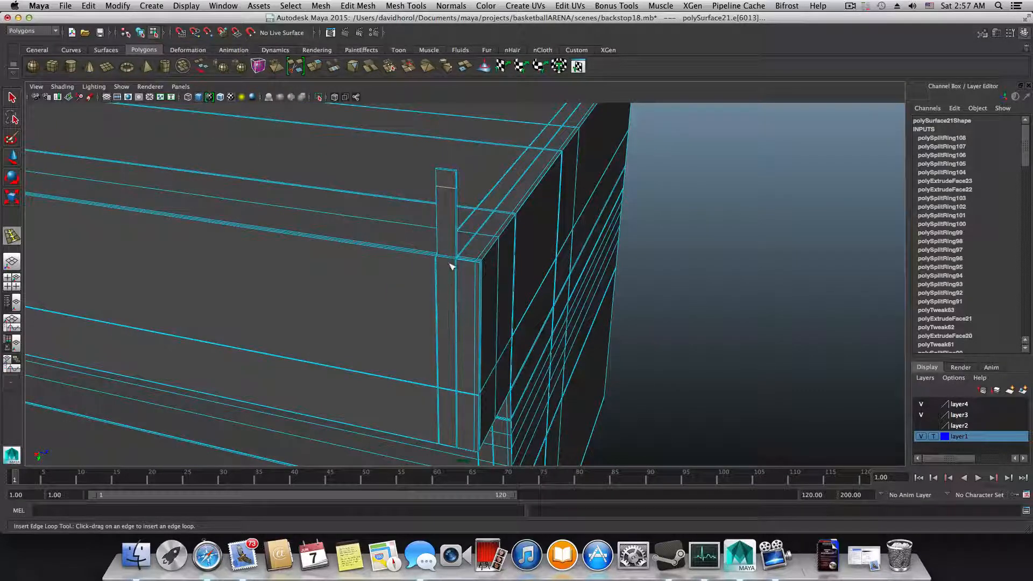
pyautogui.scroll(10, 451, 266)
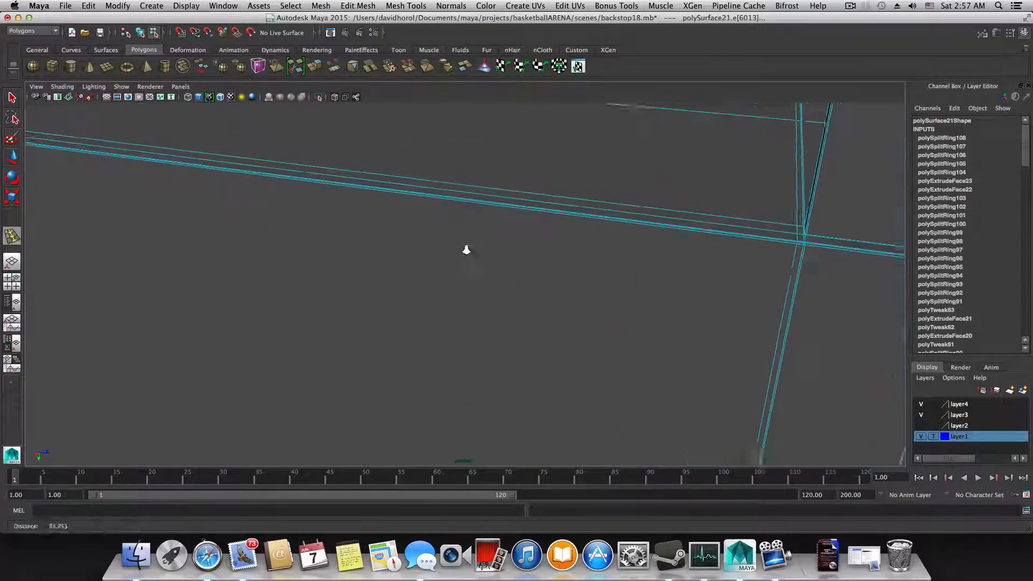
pyautogui.scroll(1, 466, 250)
pyautogui.scroll(-8, 459, 259)
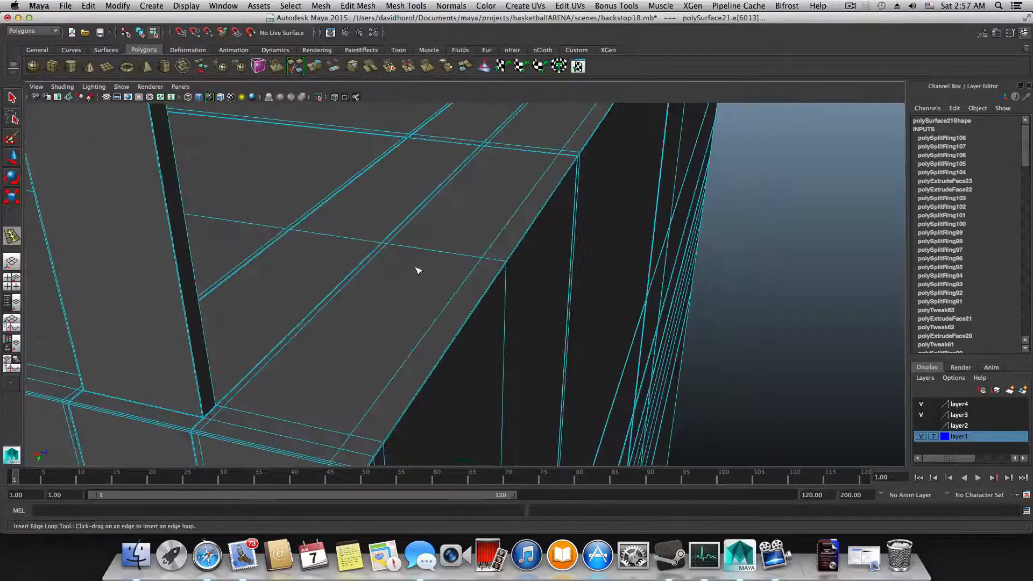
pyautogui.press('2')
pyautogui.press('1')
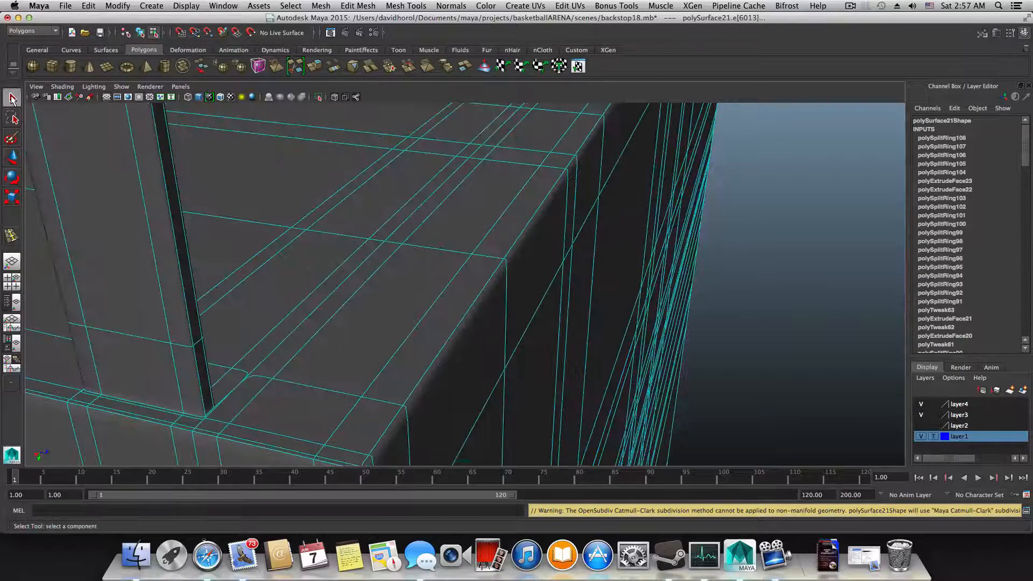
pyautogui.press('F8')
pyautogui.scroll(10, 405, 247)
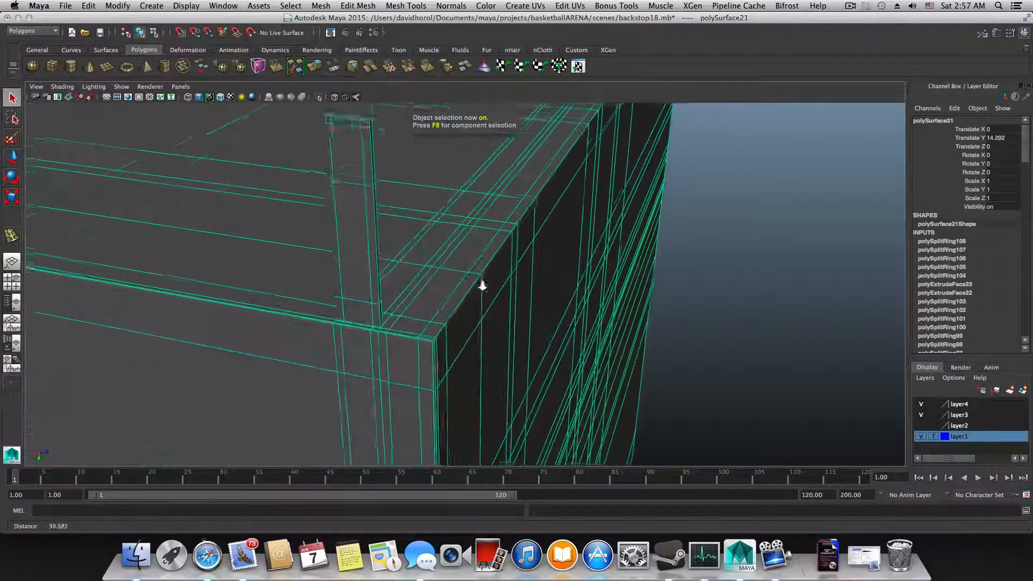
pyautogui.keyDown('alt'); pyautogui.moveTo(424, 264); pyautogui.dragTo(425, 278); pyautogui.keyUp('alt')
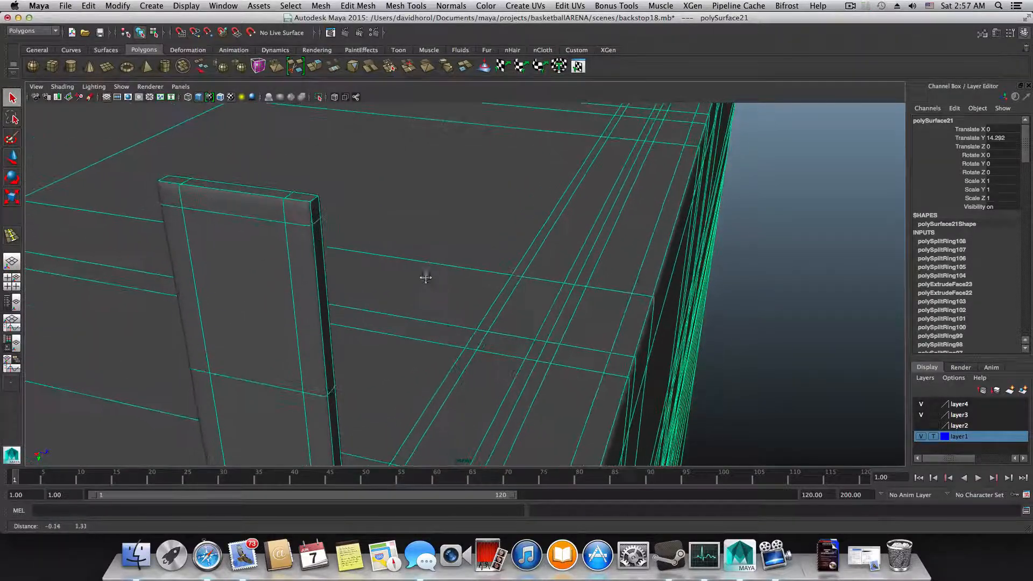
pyautogui.press('1')
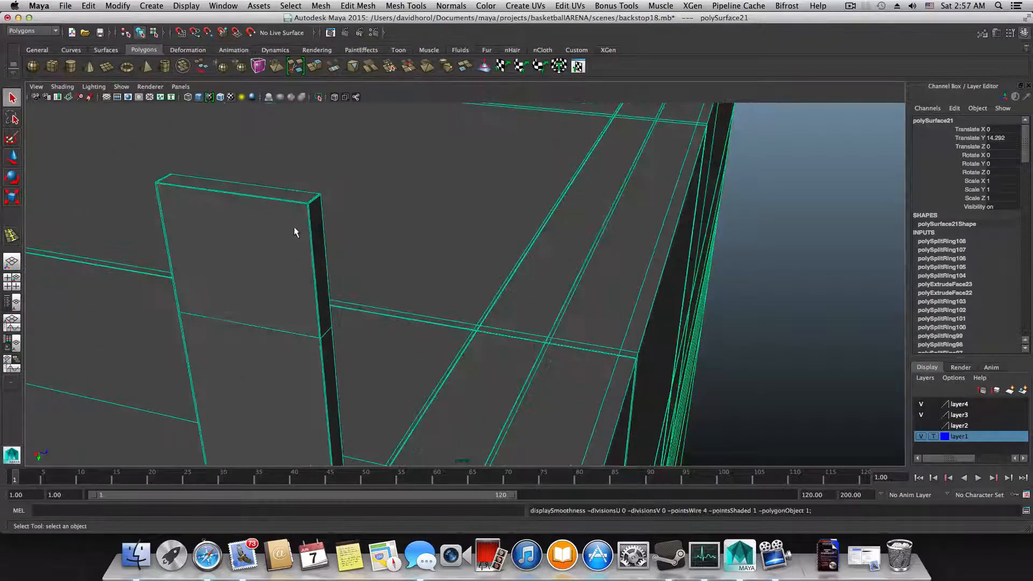
# - Examine the support edge loops where the octagonal column's base meets the corner of the box
pyautogui.keyDown('alt'); pyautogui.moveTo(311, 211); pyautogui.dragTo(208, 219); pyautogui.keyUp('alt')
pyautogui.keyDown('alt'); pyautogui.moveTo(208, 219); pyautogui.dragTo(413, 249, button='middle'); pyautogui.keyUp('alt')
pyautogui.keyDown('alt'); pyautogui.moveTo(413, 250); pyautogui.dragTo(331, 303); pyautogui.keyUp('alt')
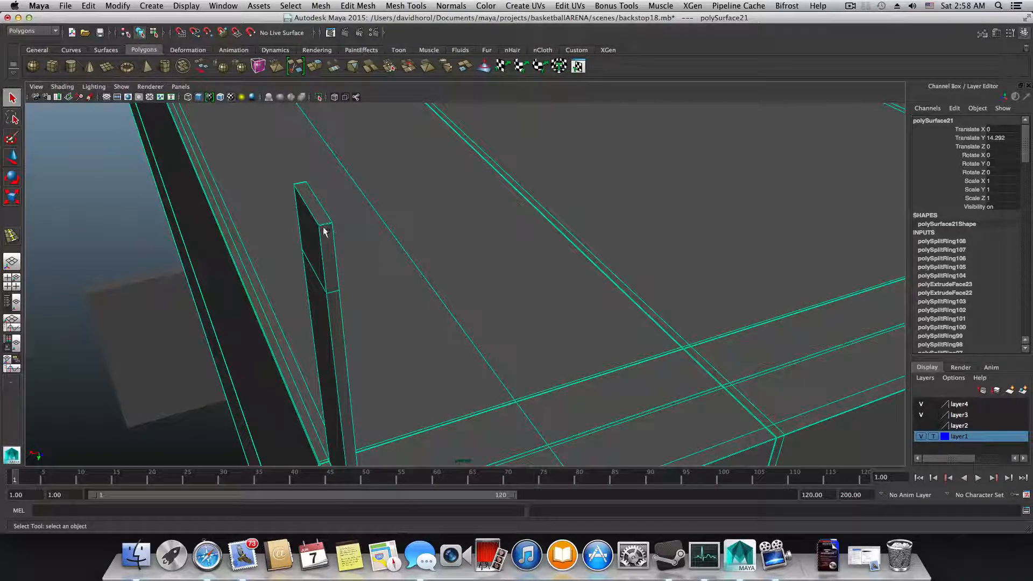
pyautogui.keyDown('alt'); pyautogui.moveTo(321, 250); pyautogui.dragTo(339, 341); pyautogui.keyUp('alt')
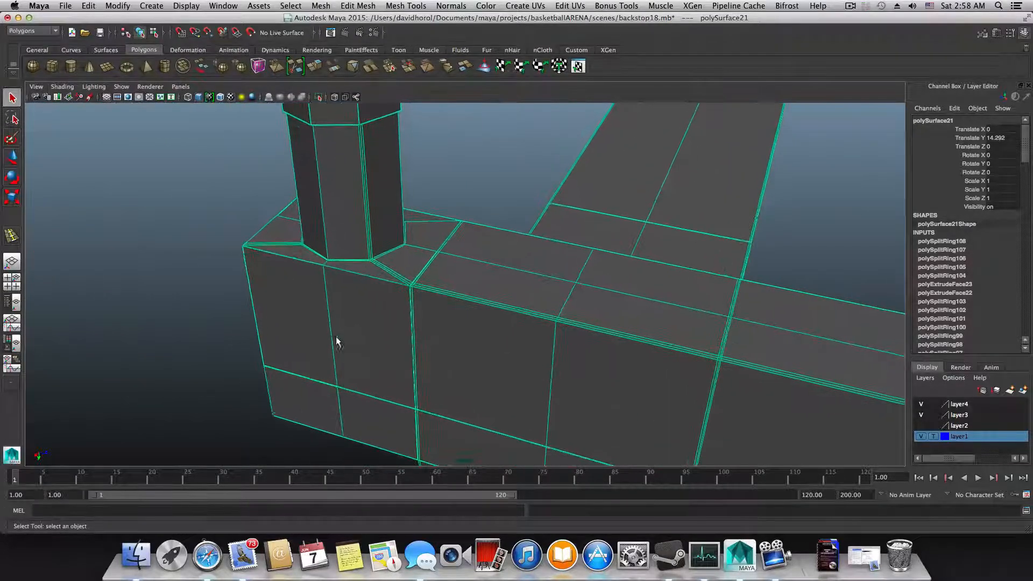
pyautogui.scroll(5, 326, 327)
pyautogui.scroll(-5, 327, 328)
pyautogui.keyDown('alt'); pyautogui.moveTo(281, 318); pyautogui.dragTo(297, 326); pyautogui.keyUp('alt')
pyautogui.scroll(4, 296, 329)
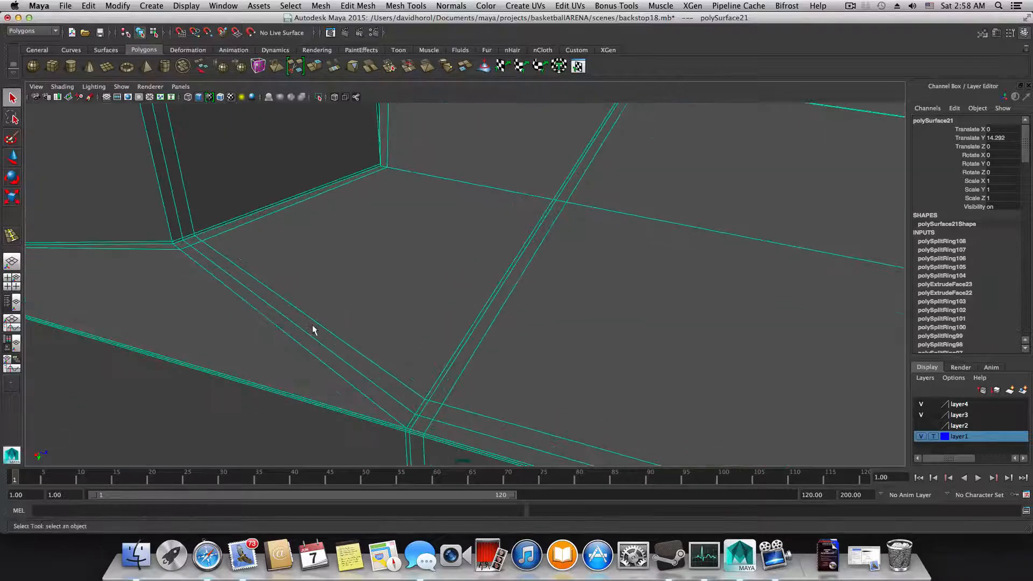
pyautogui.scroll(-3, 312, 330)
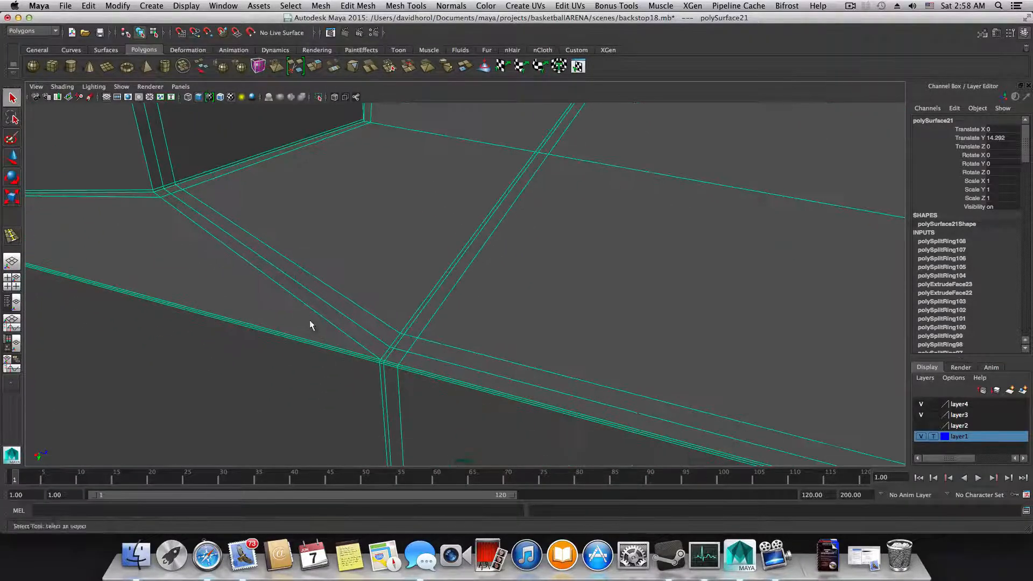
pyautogui.keyDown('alt'); pyautogui.moveTo(310, 325); pyautogui.dragTo(331, 331, button='middle'); pyautogui.keyUp('alt')
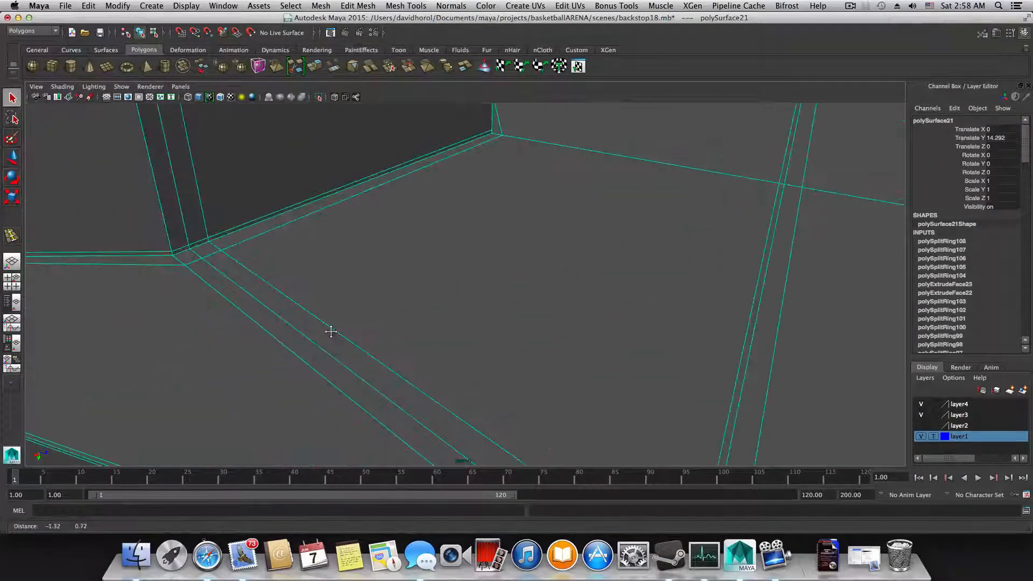
# - Try merging two support-loop vertices at the column's base into neighbouring vertices with the Merge Vertex Tool, then undo the merges
pyautogui.click(406, 5)
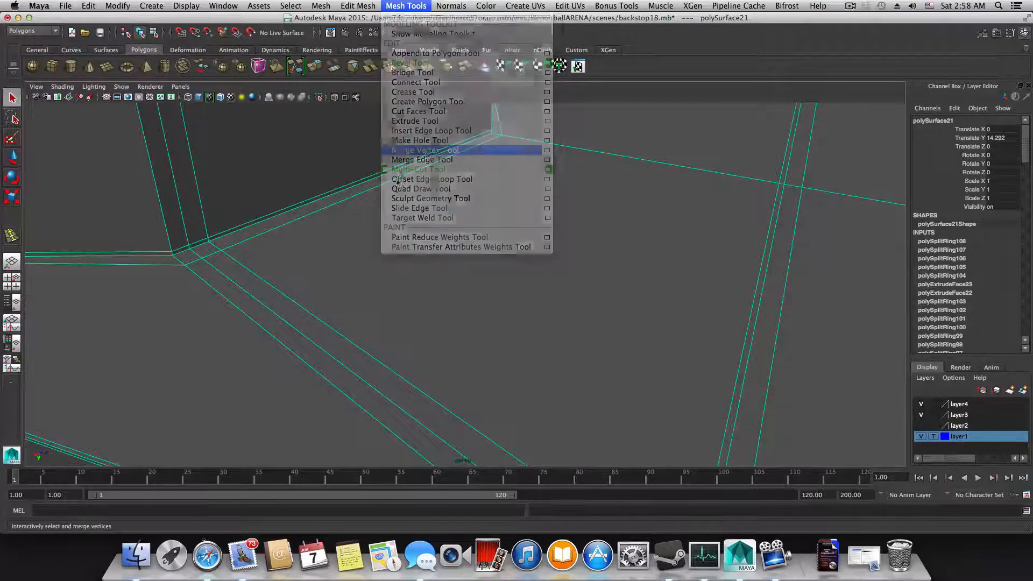
pyautogui.click(428, 150)
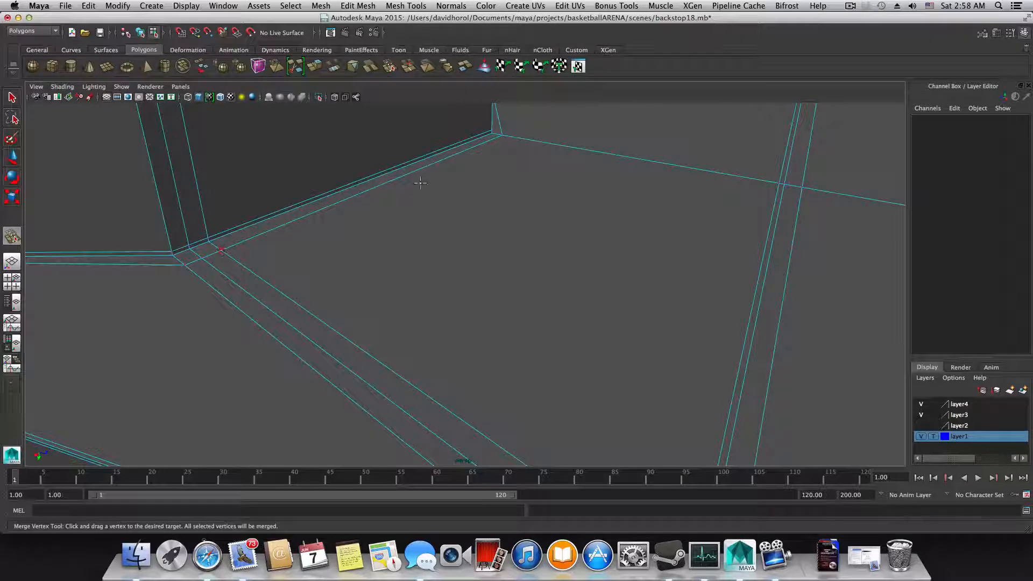
pyautogui.moveTo(490, 143); pyautogui.dragTo(504, 135)
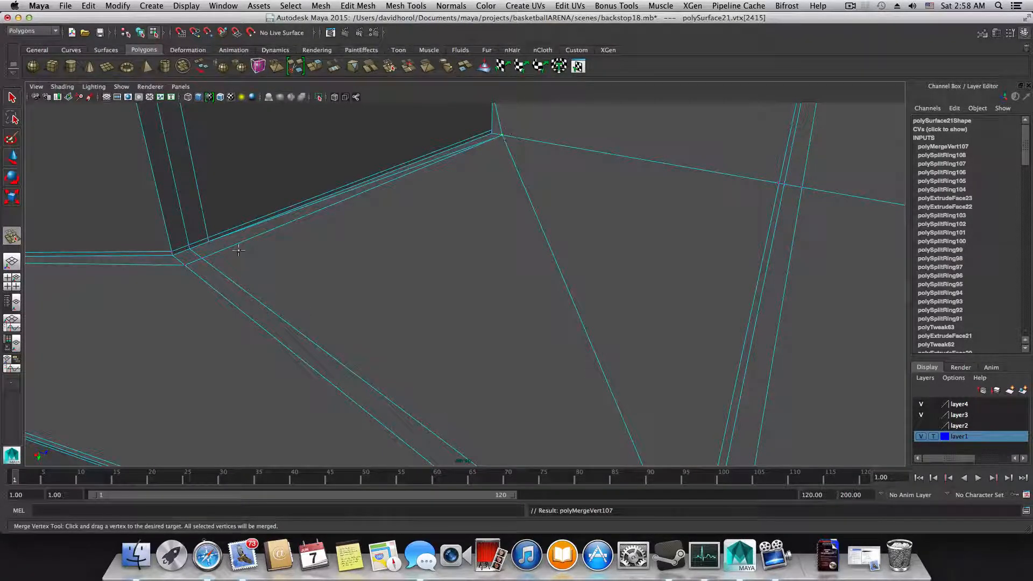
pyautogui.moveTo(202, 258); pyautogui.dragTo(183, 264)
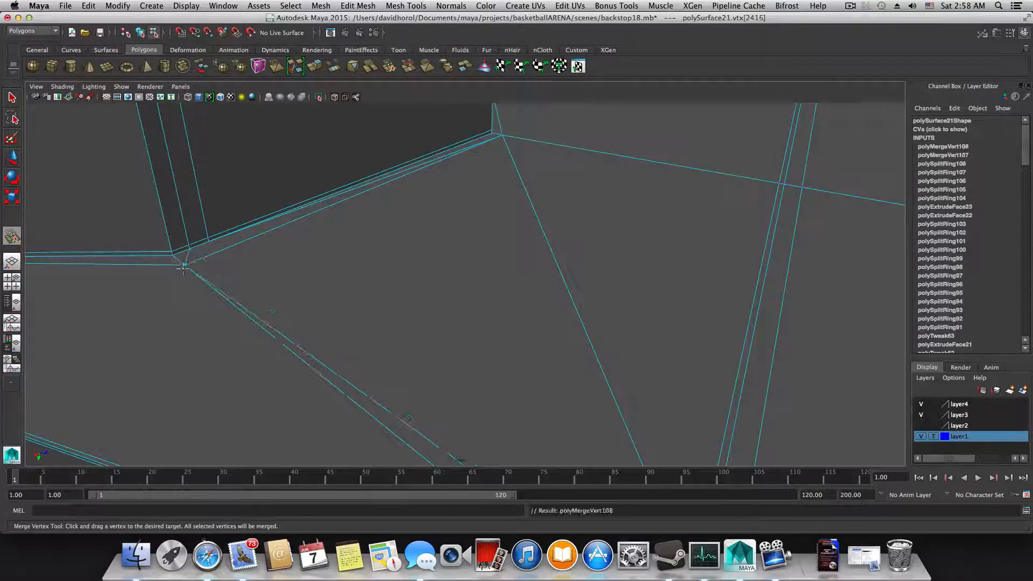
pyautogui.keyDown('alt'); pyautogui.moveTo(254, 332); pyautogui.dragTo(203, 233); pyautogui.keyUp('alt')
pyautogui.keyDown('alt'); pyautogui.moveTo(199, 264); pyautogui.dragTo(478, 361, button='right'); pyautogui.keyUp('alt')
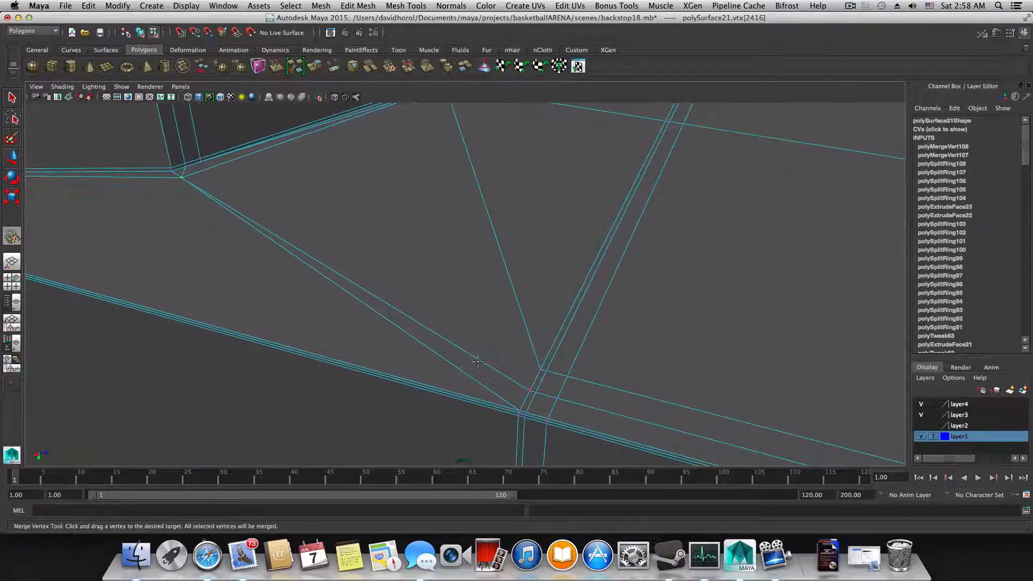
pyautogui.press('super+z')
pyautogui.click(478, 361)
# - Merge the middle diagonal support loop's end vertex into the vertex at the box's corner
pyautogui.keyDown('alt'); pyautogui.moveTo(491, 376); pyautogui.dragTo(357, 254); pyautogui.keyUp('alt')
pyautogui.keyDown('alt'); pyautogui.moveTo(357, 254); pyautogui.dragTo(518, 403, button='right'); pyautogui.keyUp('alt')
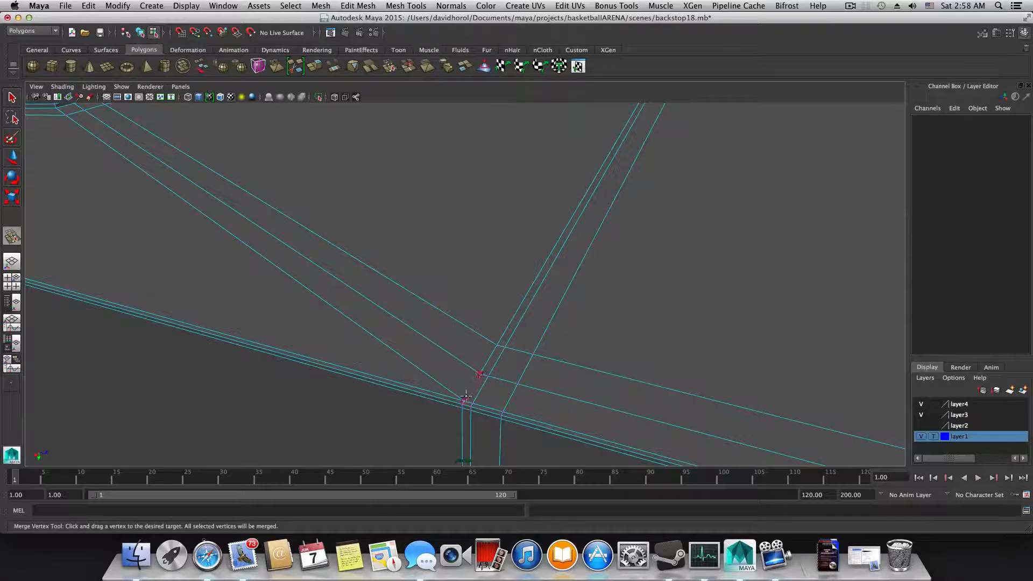
pyautogui.moveTo(465, 397); pyautogui.dragTo(477, 380)
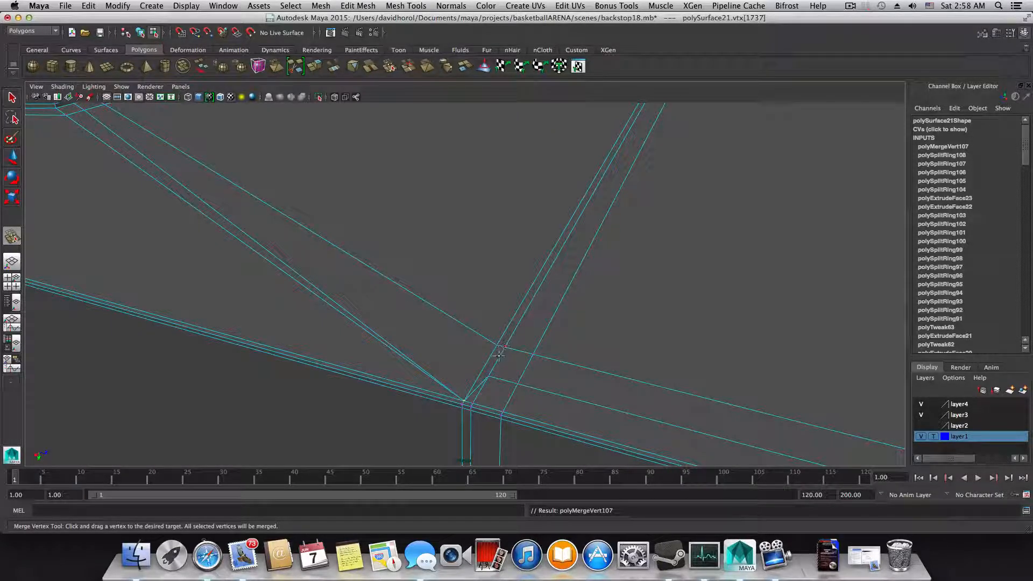
# - Merge the inner diagonal support loop's end vertex into the vertex farther along the edge strip crossing the box's top
pyautogui.scroll(-10, 497, 344)
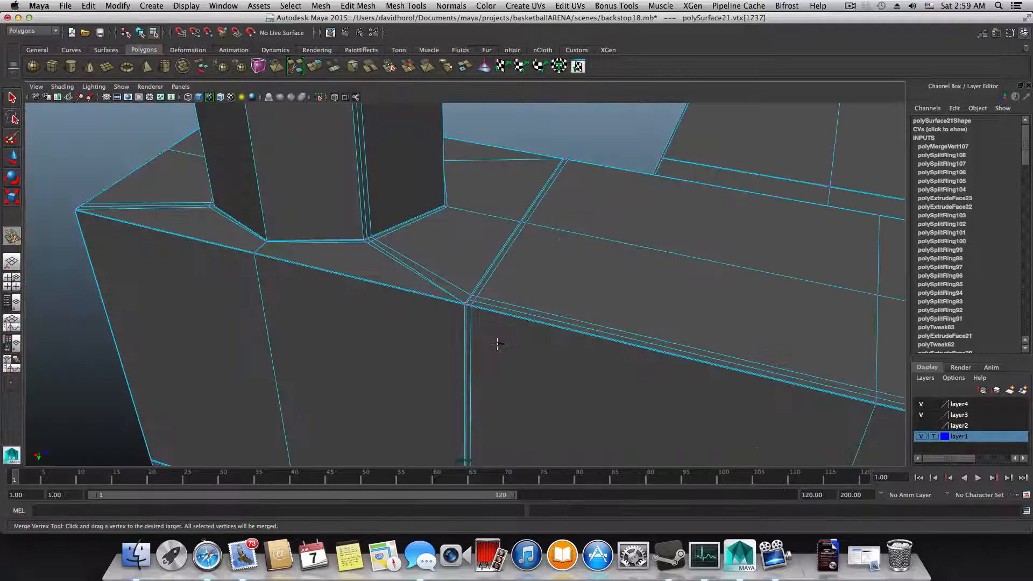
pyautogui.scroll(6, 495, 342)
pyautogui.scroll(3, 496, 343)
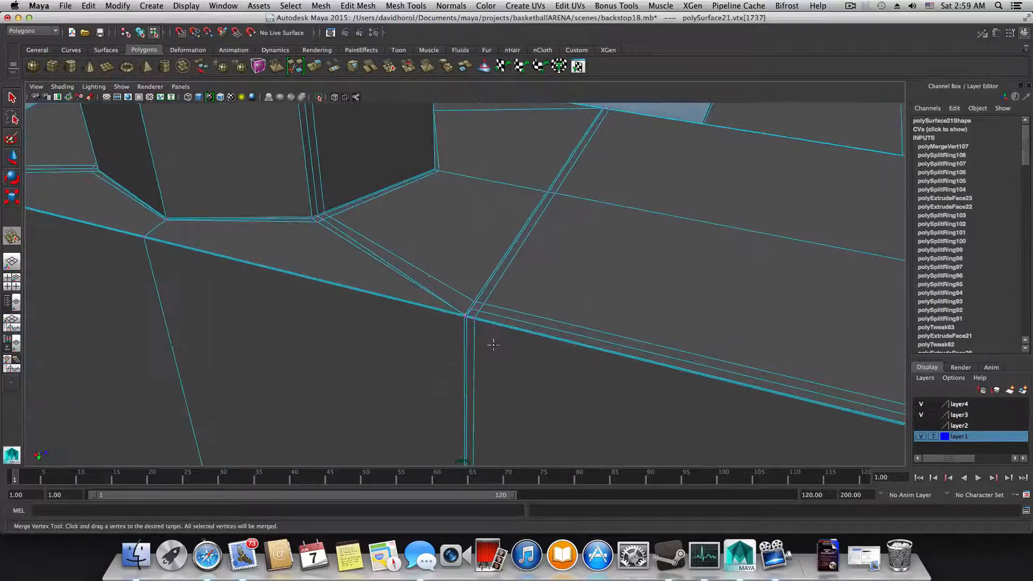
pyautogui.keyDown('alt'); pyautogui.moveTo(490, 342); pyautogui.dragTo(395, 415, button='middle'); pyautogui.keyUp('alt')
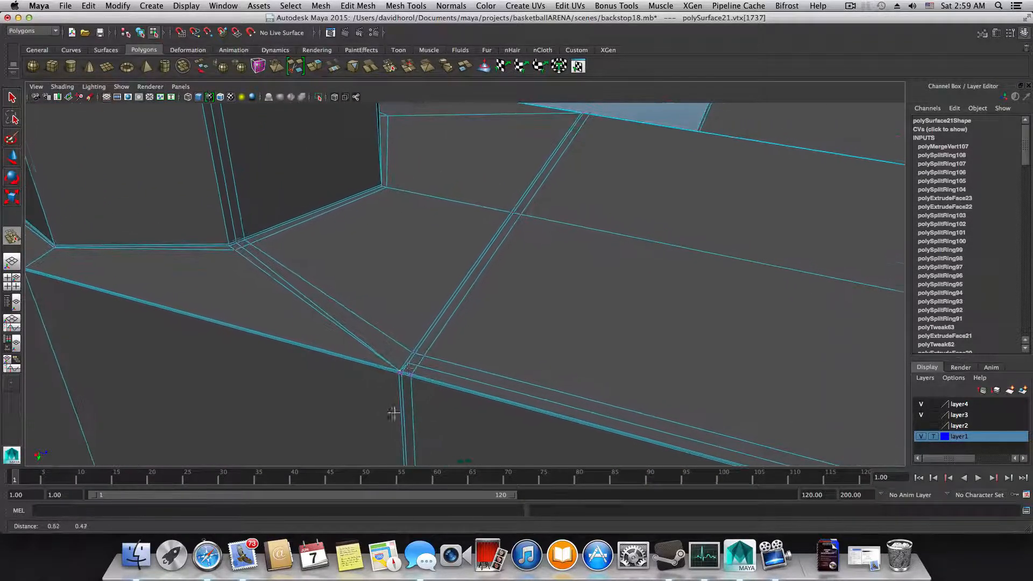
pyautogui.keyDown('alt'); pyautogui.moveTo(414, 353); pyautogui.dragTo(495, 381, button='right'); pyautogui.keyUp('alt')
pyautogui.keyDown('alt'); pyautogui.moveTo(495, 381); pyautogui.dragTo(557, 313, button='middle'); pyautogui.keyUp('alt')
pyautogui.scroll(3, 570, 343)
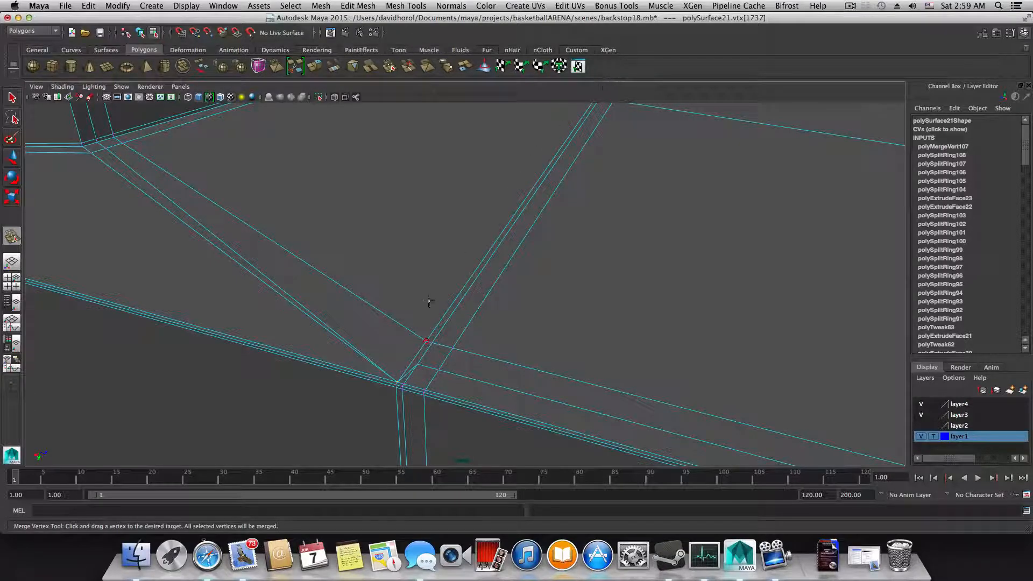
pyautogui.scroll(-2, 458, 326)
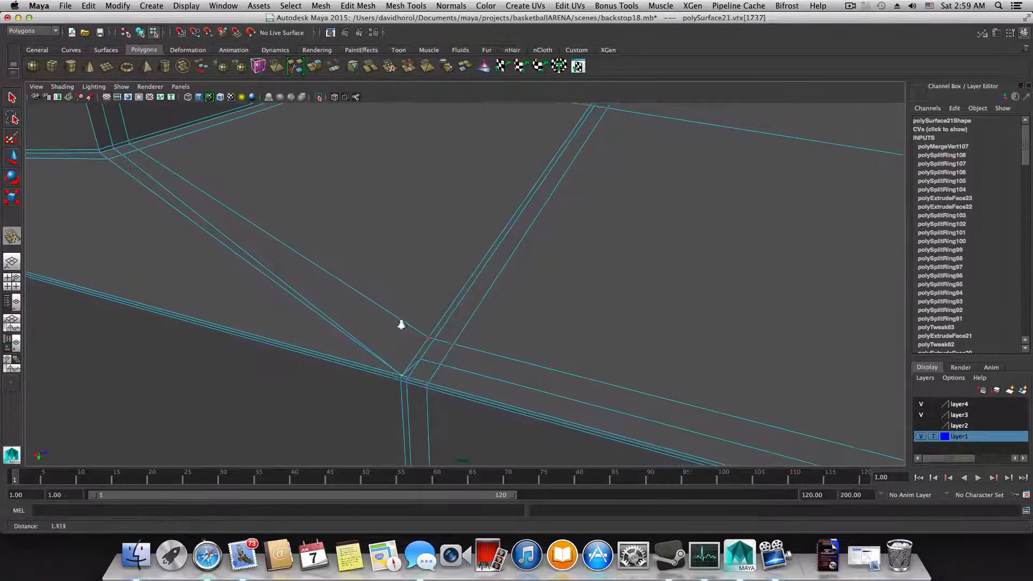
pyautogui.click(431, 334)
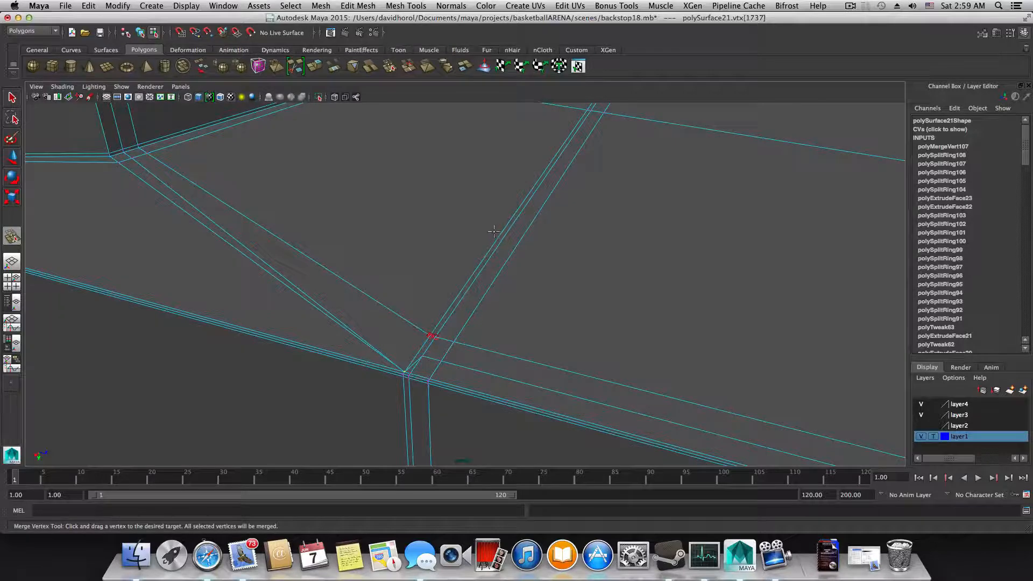
pyautogui.moveTo(566, 118); pyautogui.dragTo(587, 103)
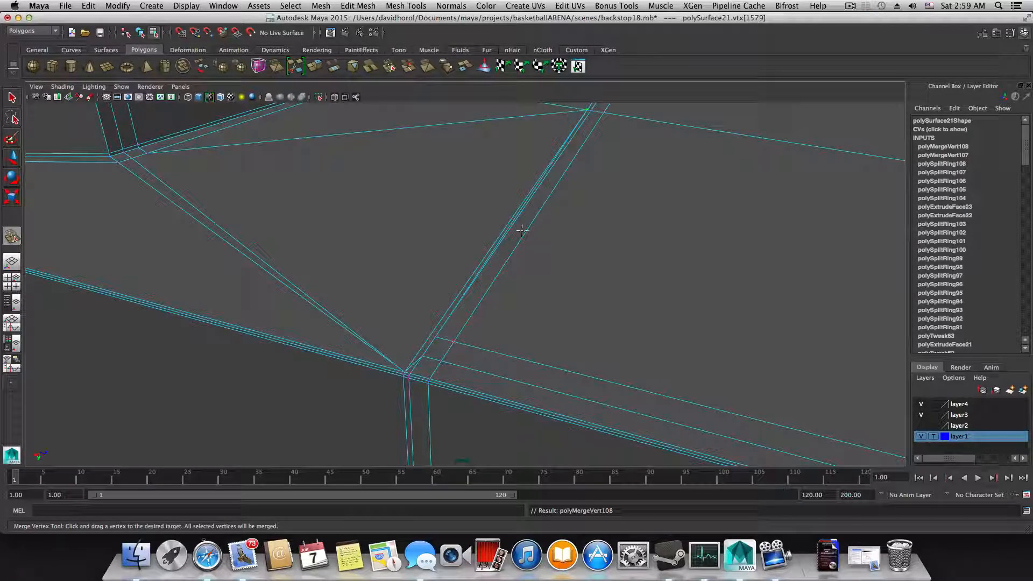
# - Select the two support edge loops running from the merged vertices up the column and delete them
pyautogui.moveTo(466, 248); pyautogui.dragTo(466, 223, button='right')
pyautogui.press('q')
pyautogui.click(343, 145)
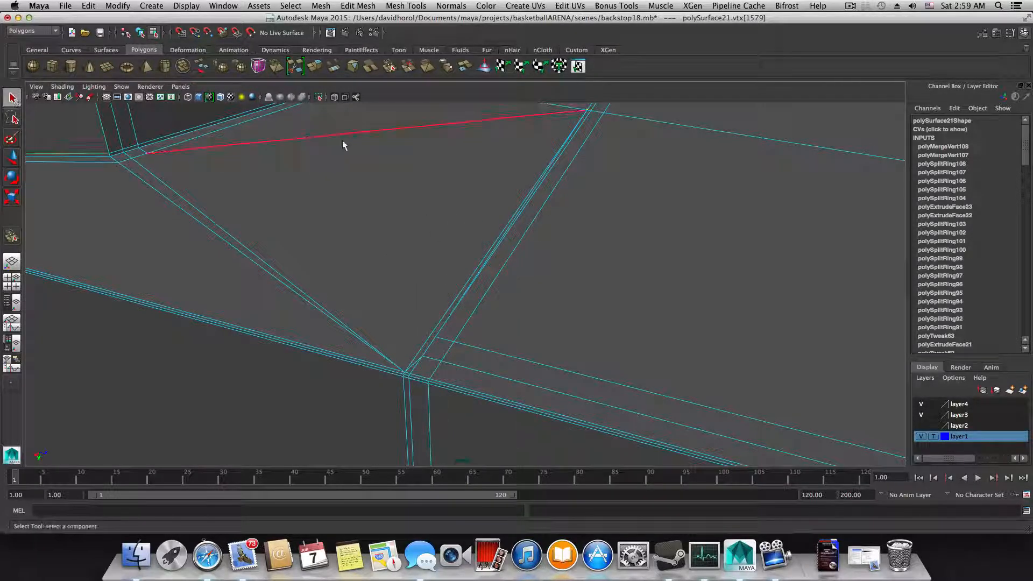
pyautogui.click(340, 139)
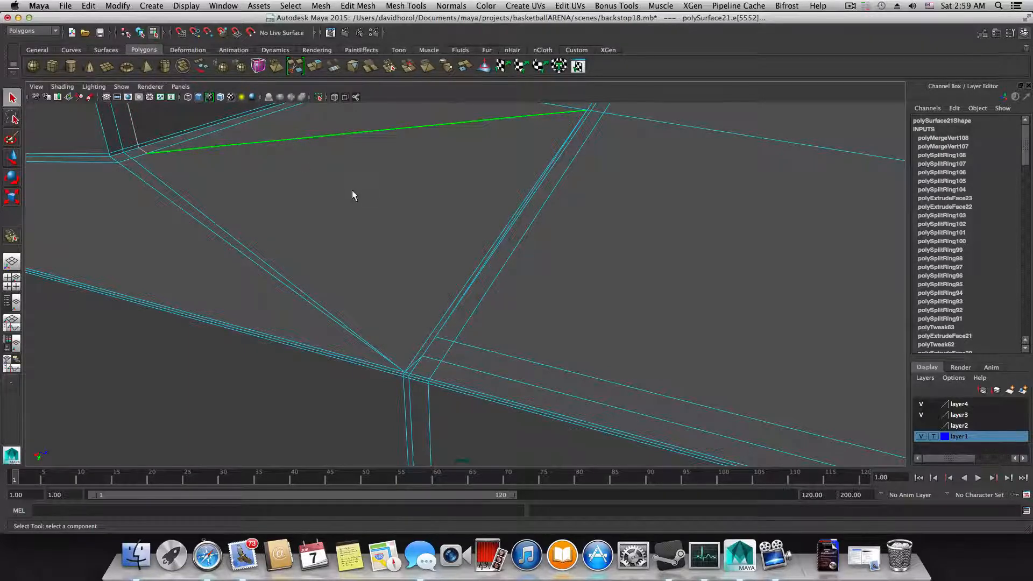
pyautogui.scroll(-2, 353, 194)
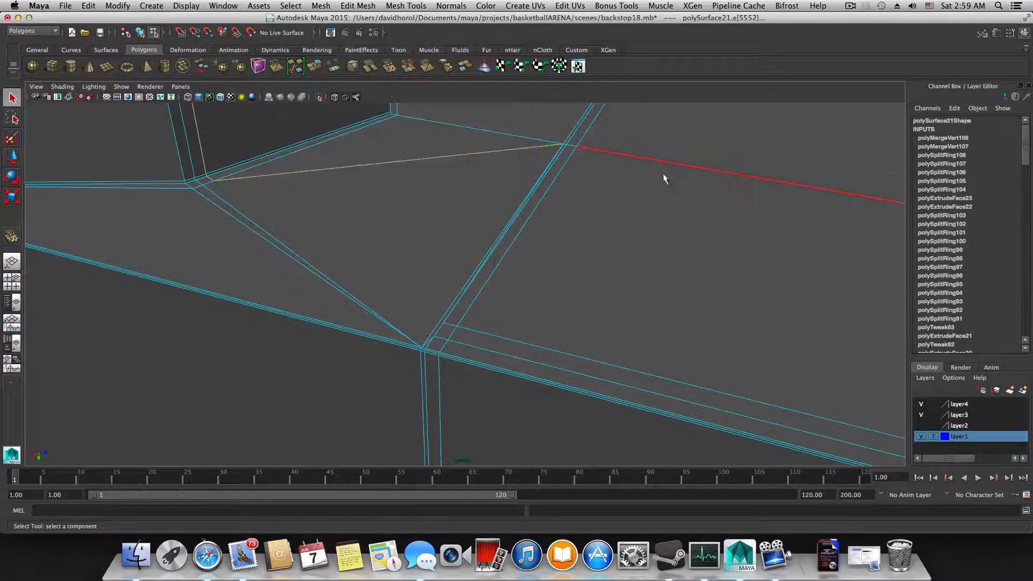
pyautogui.click(259, 230)
pyautogui.keyDown('shift'); pyautogui.moveTo(261, 232); pyautogui.dragTo(651, 345, button='right'); pyautogui.keyUp('shift')
# - Select the outer edge of the crossing strip at the corner and inspect it in the smoothed preview, then restore the unsmoothed display
pyautogui.keyDown('alt'); pyautogui.moveTo(397, 309); pyautogui.dragTo(662, 376, button='right'); pyautogui.keyUp('alt')
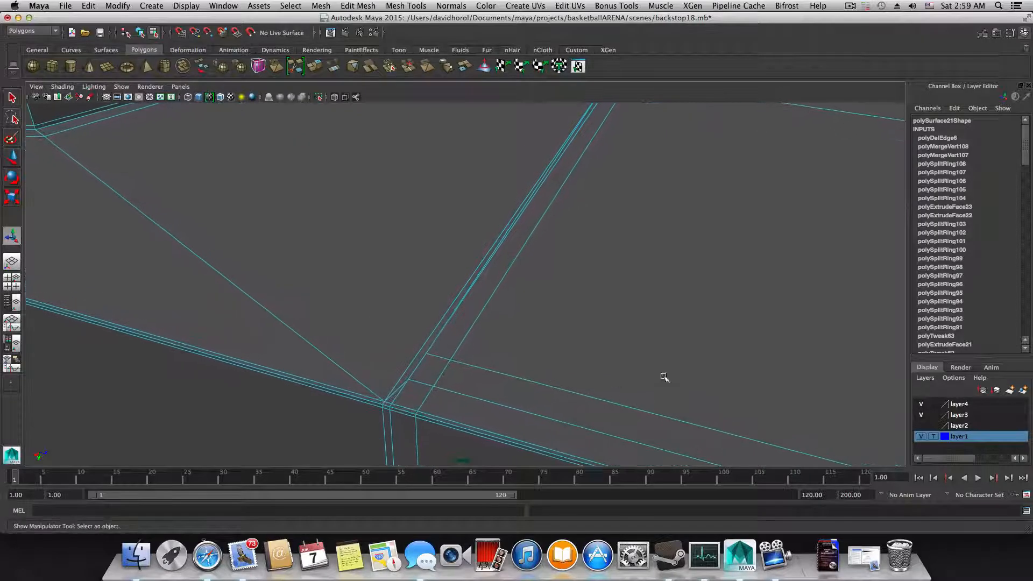
pyautogui.moveTo(528, 364)
pyautogui.keyDown('alt'); pyautogui.mouseDown(button='right')
pyautogui.moveTo(551, 376)
pyautogui.moveTo(525, 370)
pyautogui.mouseUp(button='right'); pyautogui.keyUp('alt')
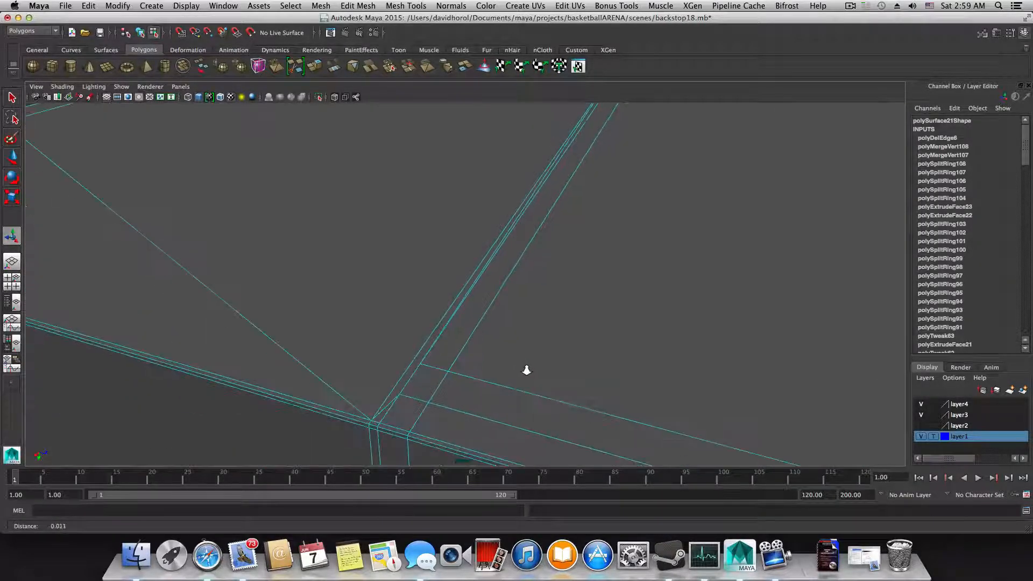
pyautogui.click(412, 366)
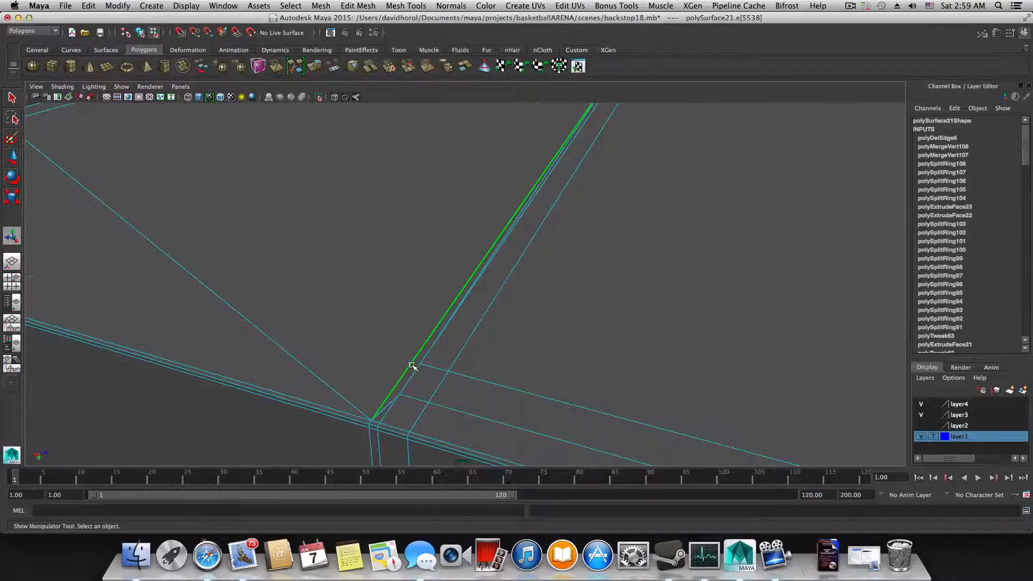
pyautogui.press('3')
pyautogui.press('1')
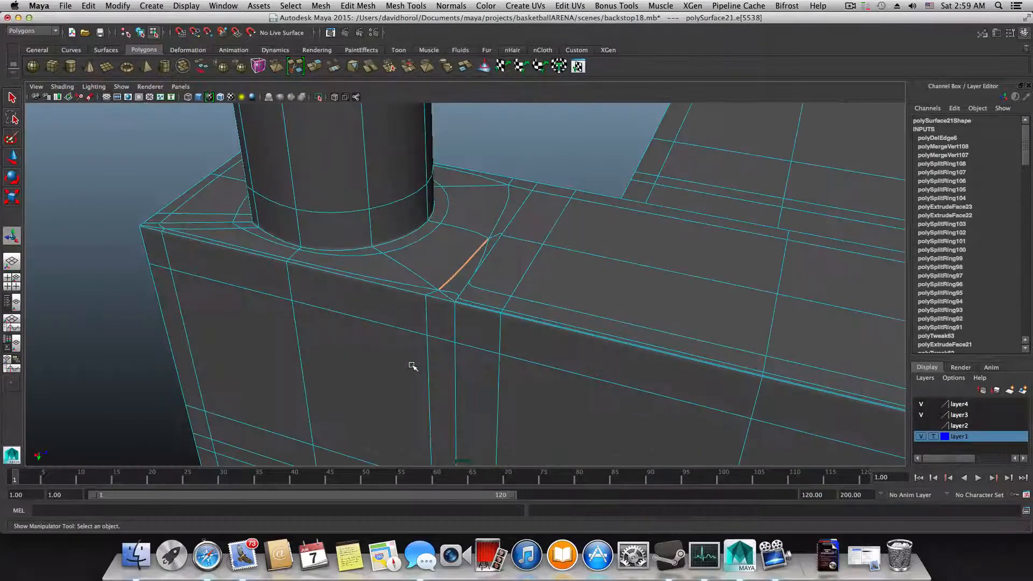
pyautogui.press('1')
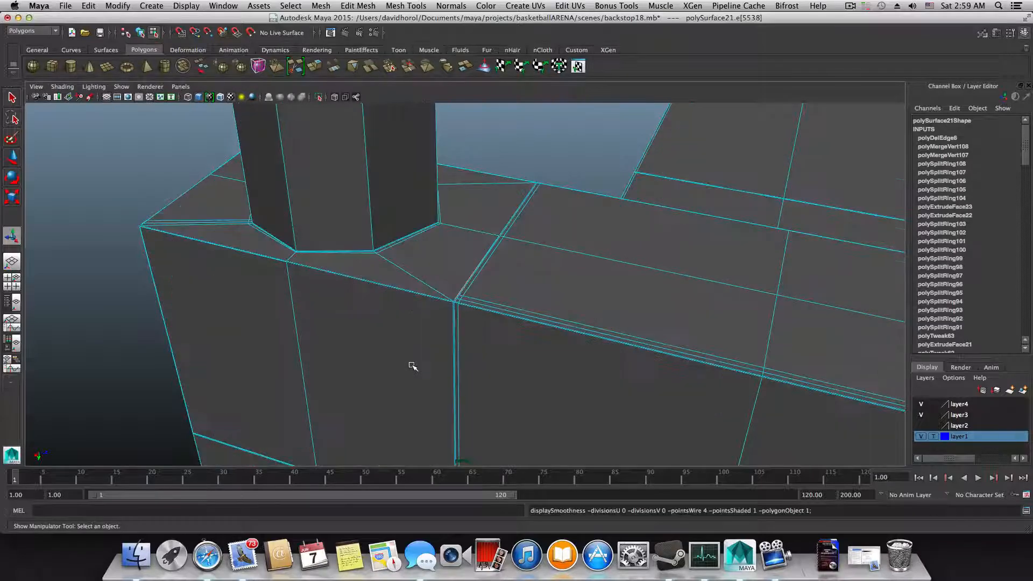
pyautogui.keyDown('alt'); pyautogui.moveTo(412, 366); pyautogui.dragTo(877, 437, button='right'); pyautogui.keyUp('alt')
pyautogui.keyDown('alt'); pyautogui.moveTo(537, 364); pyautogui.dragTo(645, 377, button='right'); pyautogui.keyUp('alt')
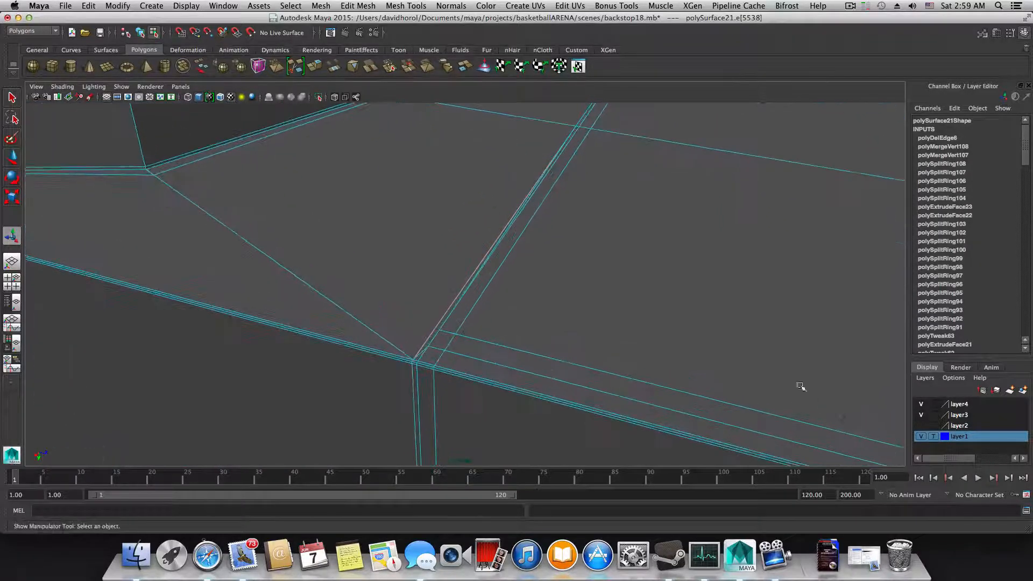
# - Undo the deletion of the two column support loops and both vertex merges at the box's corner
pyautogui.moveTo(454, 339)
pyautogui.keyDown('alt'); pyautogui.mouseDown(button='right')
pyautogui.moveTo(745, 394)
pyautogui.moveTo(458, 359)
pyautogui.mouseUp(button='right'); pyautogui.keyUp('alt')
pyautogui.hotkey('ctrl', 'z')
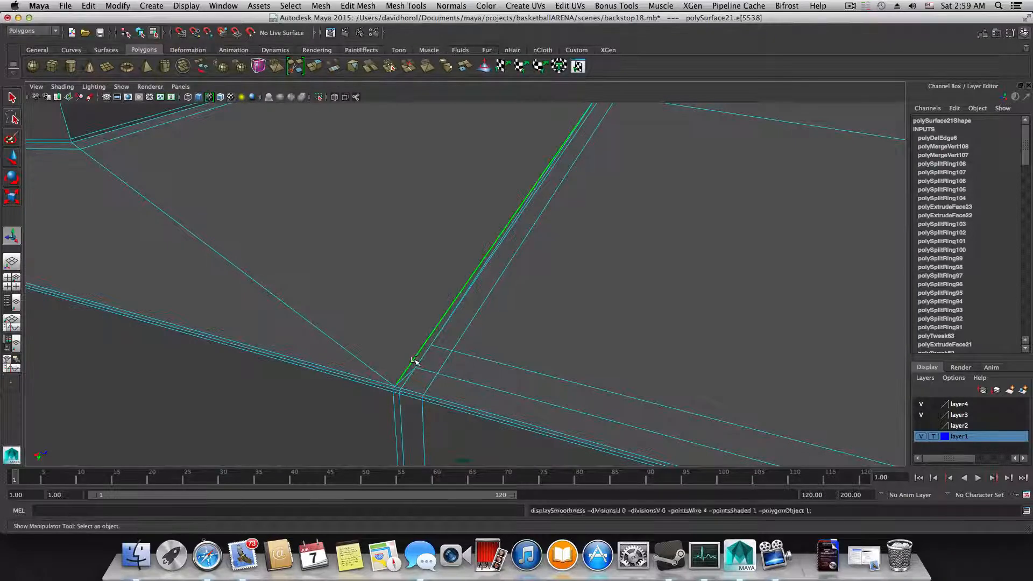
pyautogui.hotkey('ctrl', 'z')
pyautogui.hotkey('ctrl', 'z')
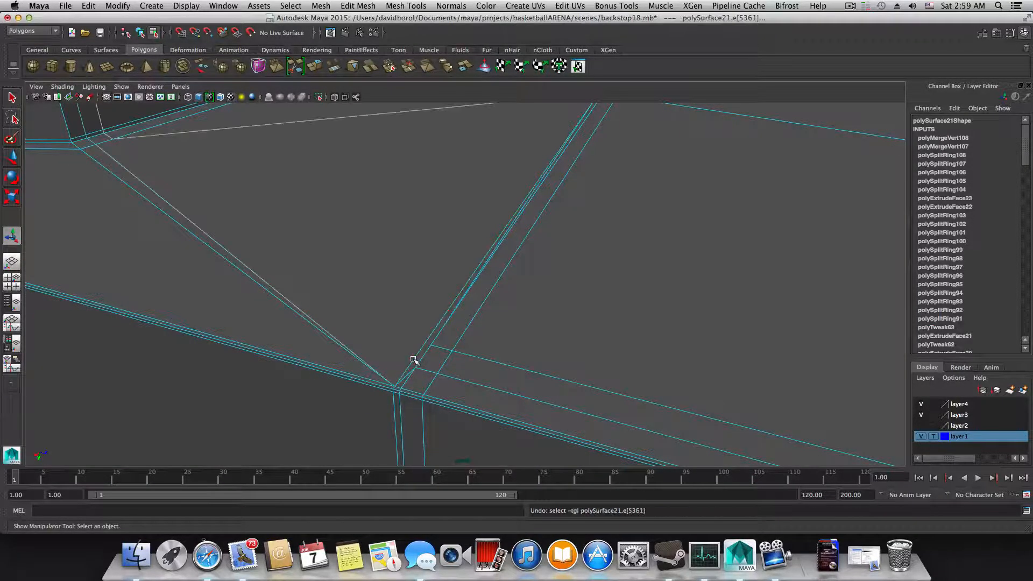
pyautogui.hotkey('ctrl', 'z')
pyautogui.hotkey('ctrl', 'z')
pyautogui.hotkey('ctrl', 'z')
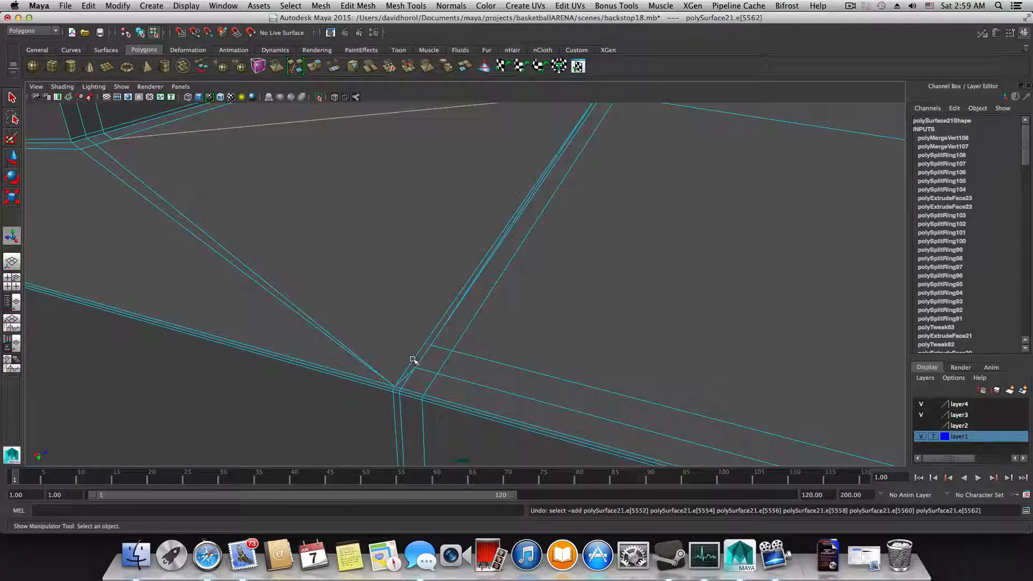
pyautogui.hotkey('ctrl', 'z')
pyautogui.hotkey('ctrl', 'z')
pyautogui.hotkey('ctrl', 'z')
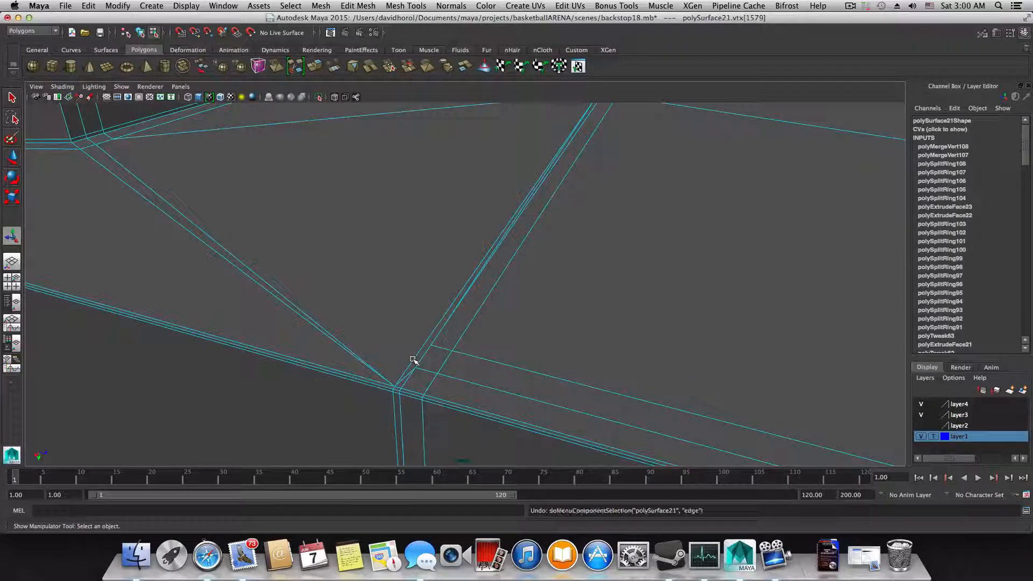
pyautogui.hotkey('ctrl', 'z')
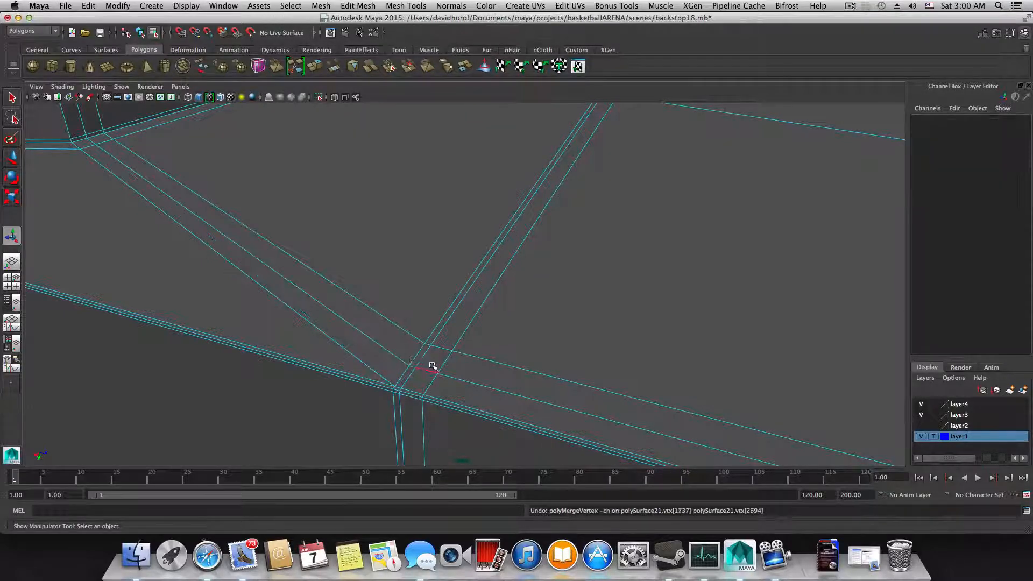
# - Merge the middle diagonal support loop's vertex at the column's base into the adjacent outer vertex at that octagon corner
pyautogui.keyDown('alt'); pyautogui.moveTo(447, 364); pyautogui.dragTo(424, 364, button='right'); pyautogui.keyUp('alt')
pyautogui.keyDown('alt'); pyautogui.moveTo(424, 364); pyautogui.dragTo(311, 335, button='middle'); pyautogui.keyUp('alt')
pyautogui.keyDown('alt'); pyautogui.moveTo(318, 339); pyautogui.dragTo(816, 431, button='right'); pyautogui.keyUp('alt')
pyautogui.keyDown('alt'); pyautogui.moveTo(324, 344); pyautogui.dragTo(270, 349); pyautogui.keyUp('alt')
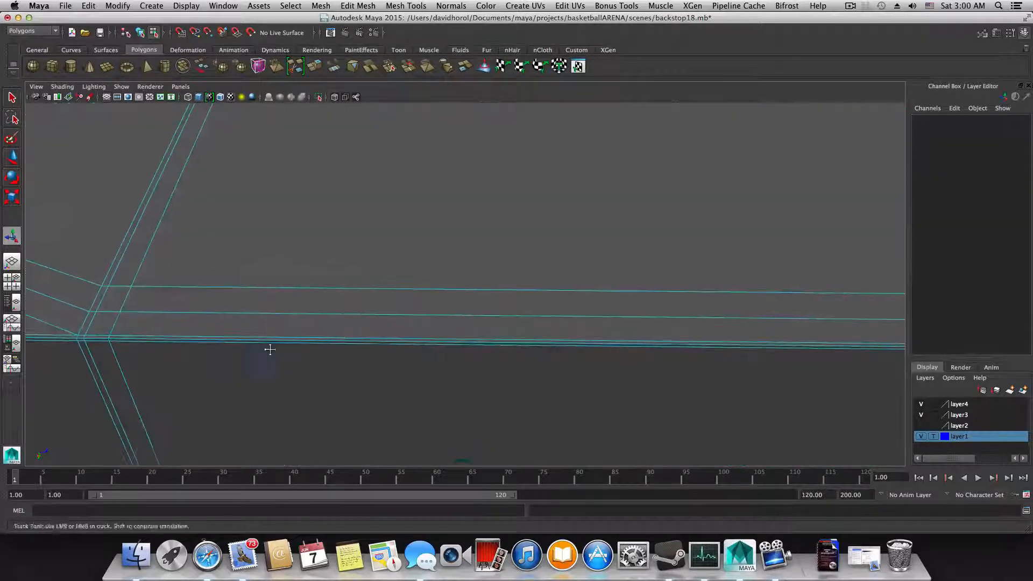
pyautogui.keyDown('alt'); pyautogui.moveTo(270, 349); pyautogui.dragTo(738, 421, button='middle'); pyautogui.keyUp('alt')
pyautogui.keyDown('alt'); pyautogui.moveTo(430, 393); pyautogui.dragTo(531, 425, button='middle'); pyautogui.keyUp('alt')
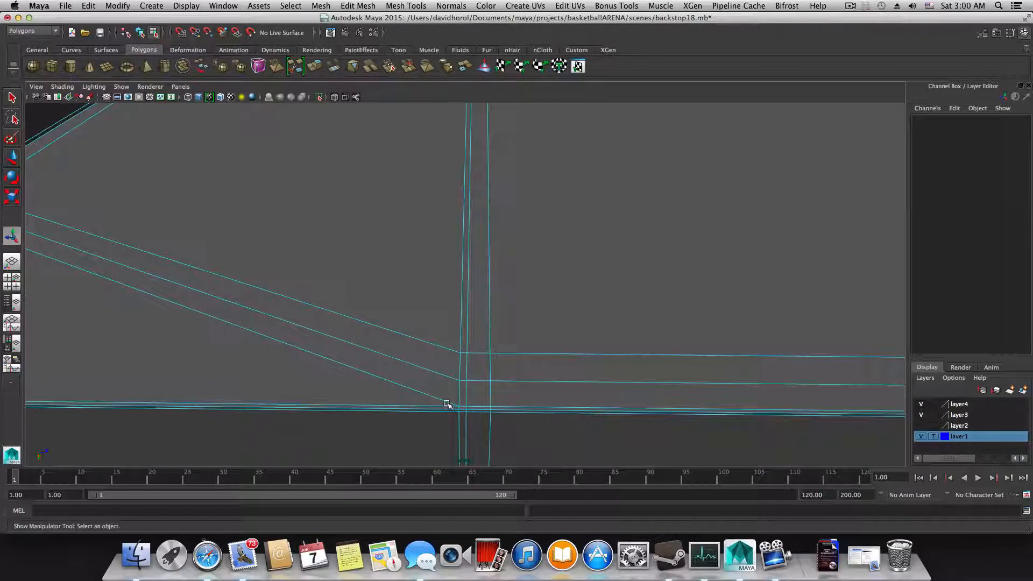
pyautogui.keyDown('alt'); pyautogui.moveTo(446, 403); pyautogui.dragTo(473, 369); pyautogui.keyUp('alt')
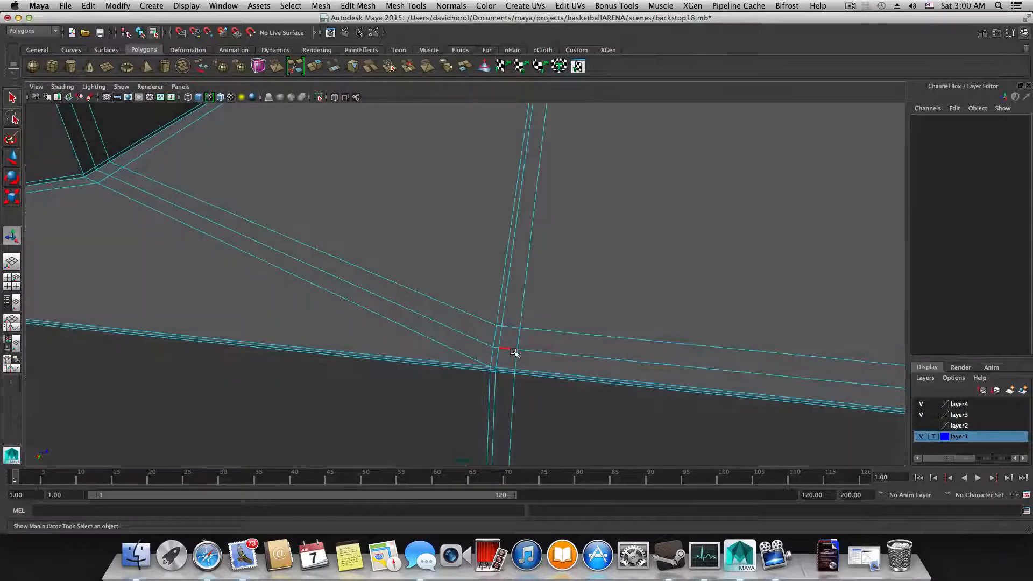
pyautogui.moveTo(514, 353)
pyautogui.mouseDown(button='right')
pyautogui.moveTo(512, 289)
pyautogui.moveTo(517, 335)
pyautogui.mouseUp(button='right')
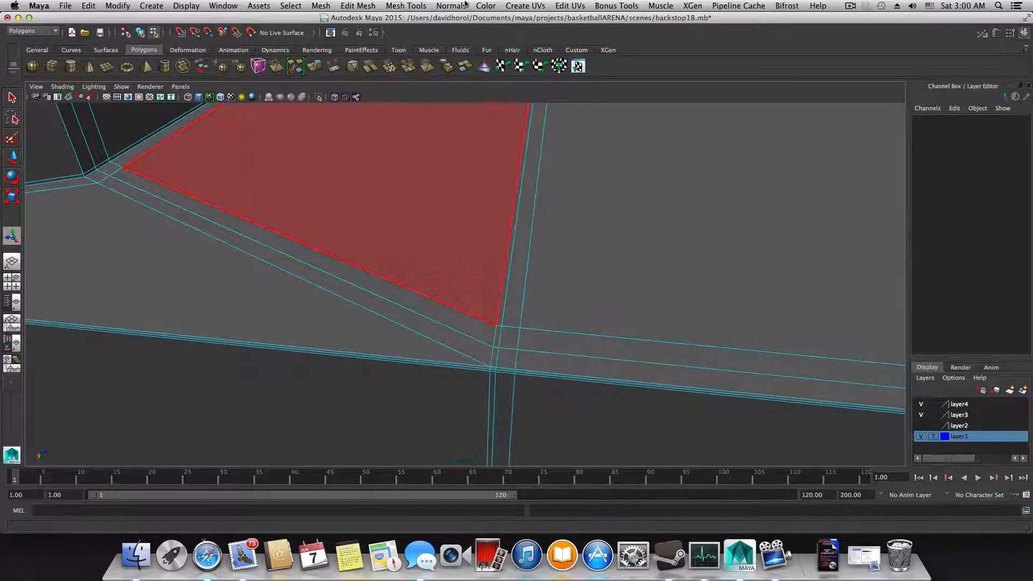
pyautogui.click(412, 6)
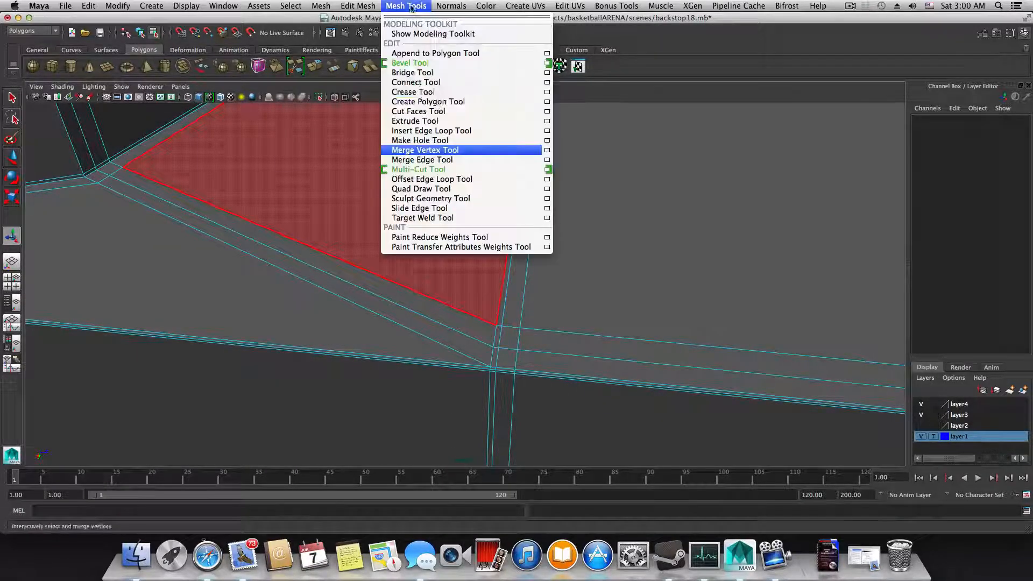
pyautogui.click(431, 151)
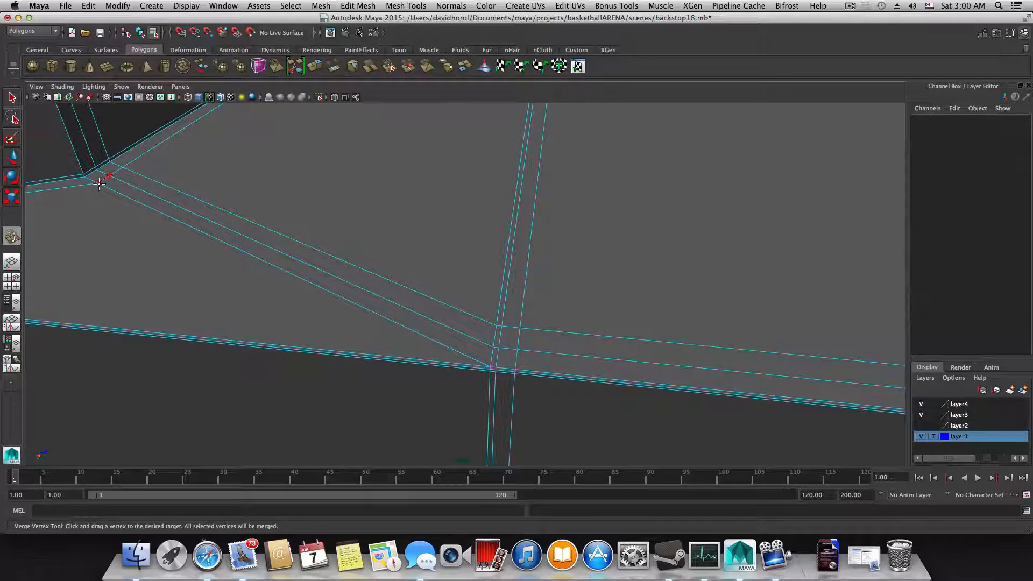
pyautogui.moveTo(108, 180); pyautogui.dragTo(123, 169)
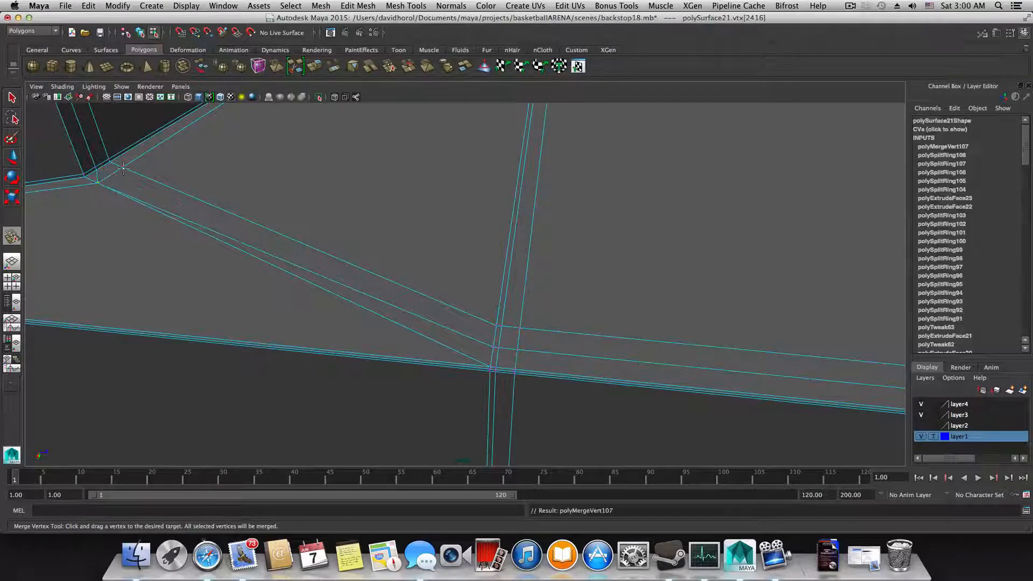
# - Merge the inner diagonal support loop's vertex at the column's base into the neighbouring octagon corner's outer vertex
pyautogui.keyDown('alt'); pyautogui.moveTo(303, 198); pyautogui.dragTo(284, 286); pyautogui.keyUp('alt')
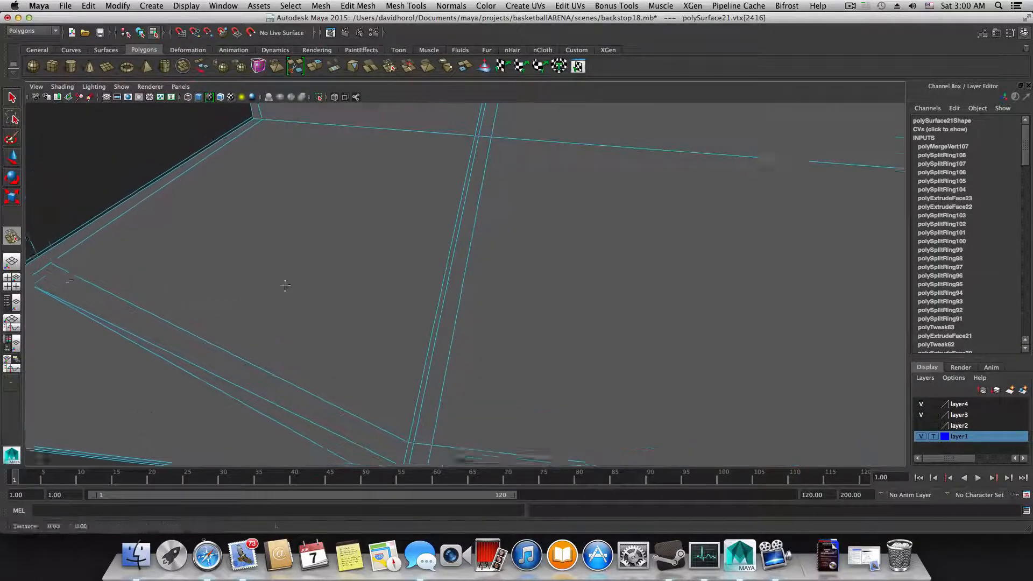
pyautogui.moveTo(46, 264); pyautogui.dragTo(276, 135)
pyautogui.keyDown('alt'); pyautogui.moveTo(302, 247); pyautogui.dragTo(410, 281); pyautogui.keyUp('alt')
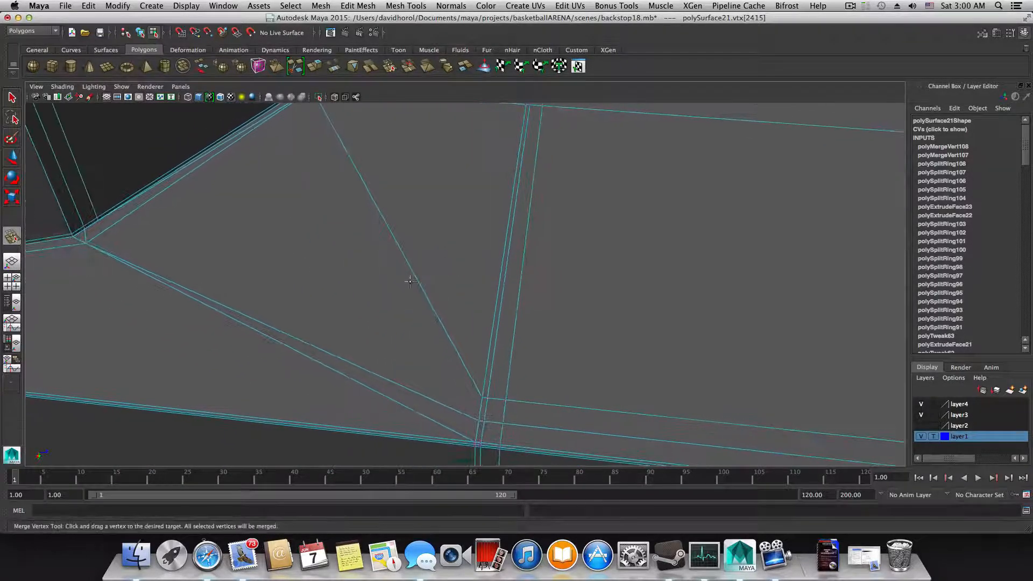
# - Select the two support edge loops running from the merged vertices up the column and delete them
pyautogui.click(12, 97)
pyautogui.keyDown('alt'); pyautogui.moveTo(263, 197); pyautogui.dragTo(268, 264, button='middle'); pyautogui.keyUp('alt')
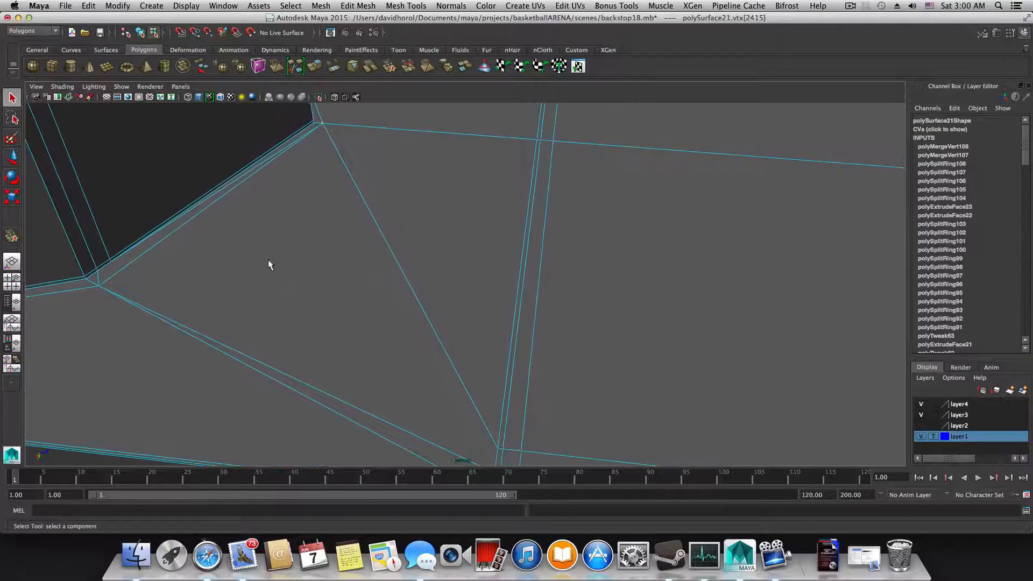
pyautogui.moveTo(174, 235); pyautogui.dragTo(169, 225, button='right')
pyautogui.click(170, 221)
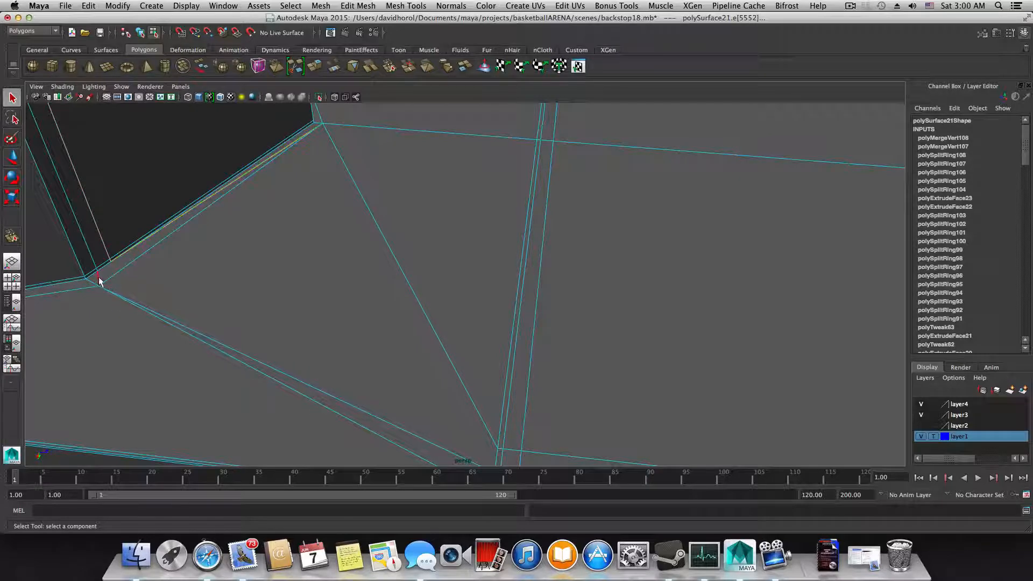
pyautogui.keyDown('shift'); pyautogui.moveTo(98, 281); pyautogui.dragTo(85, 291, button='right'); pyautogui.keyUp('shift')
# - Cut an edge with the Multi-Cut Tool from the middle of the long diagonal edge to the diagonal support edge across the top face
pyautogui.keyDown('alt'); pyautogui.moveTo(300, 298); pyautogui.dragTo(351, 204); pyautogui.keyUp('alt')
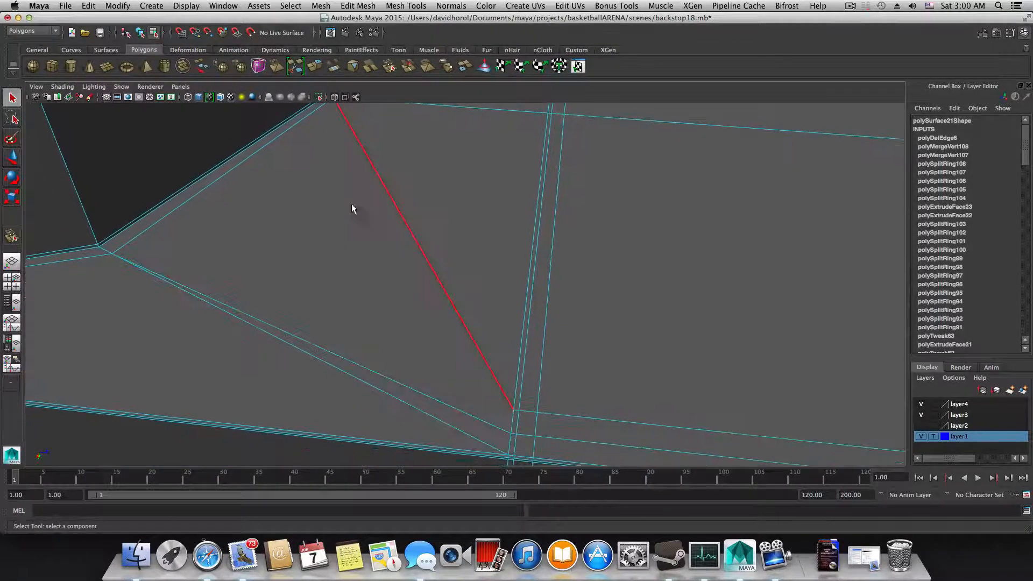
pyautogui.click(356, 4)
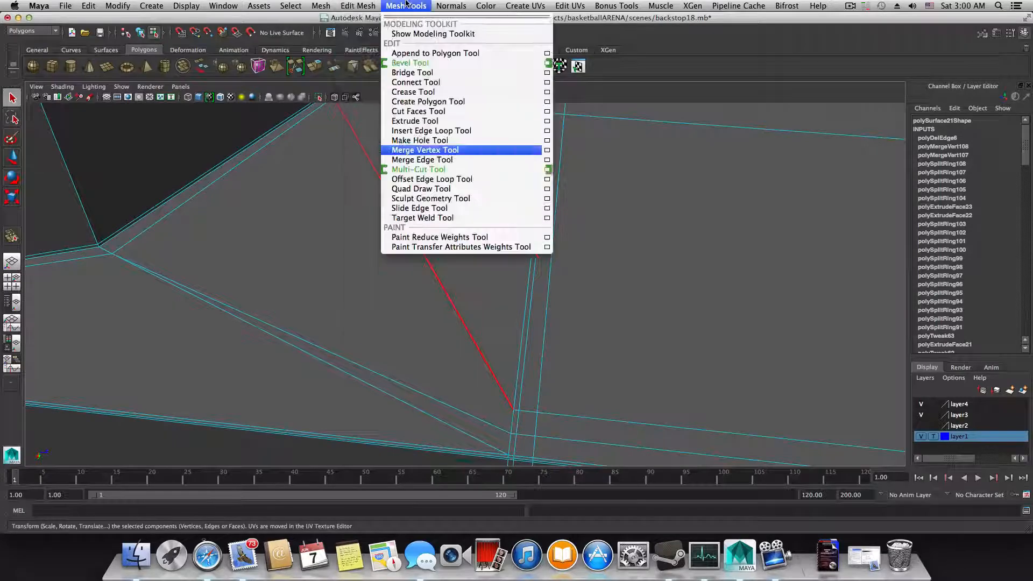
pyautogui.click(422, 169)
pyautogui.click(408, 227)
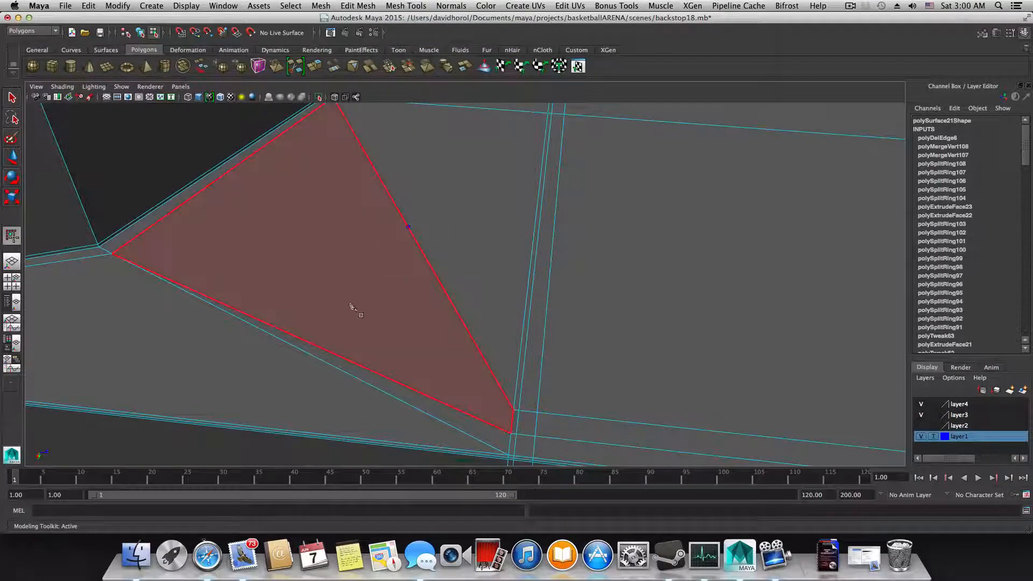
pyautogui.click(295, 334)
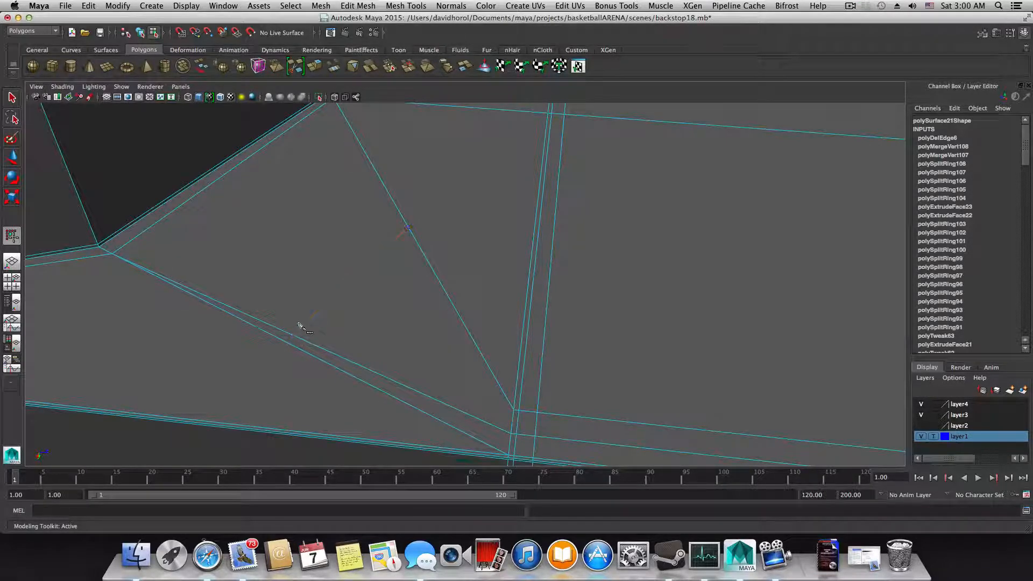
pyautogui.press('Return')
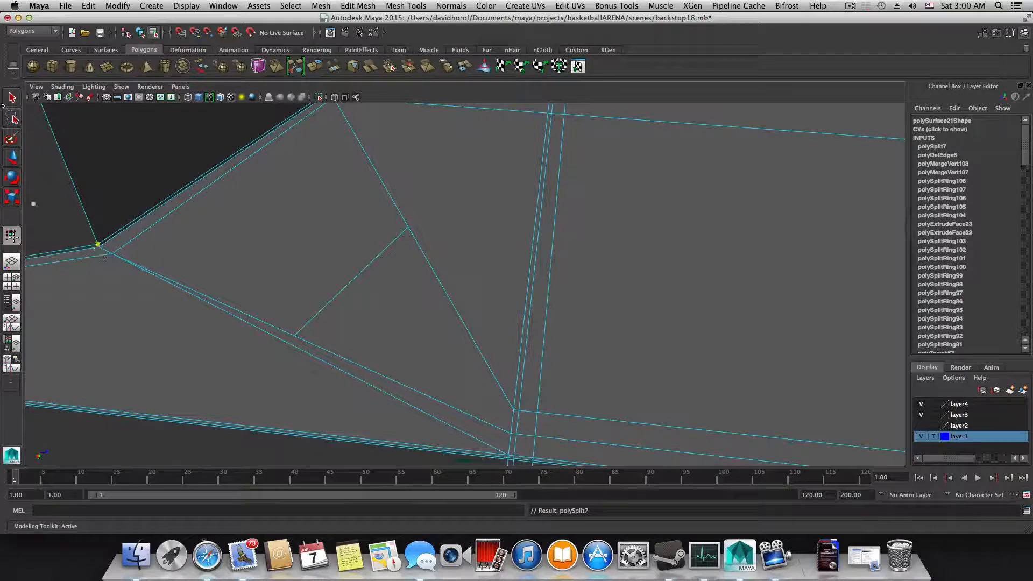
# - Return to object selection and inspect the column base and box corners in the smoothed preview, then restore the unsmoothed display
pyautogui.click(15, 95)
pyautogui.press('F8')
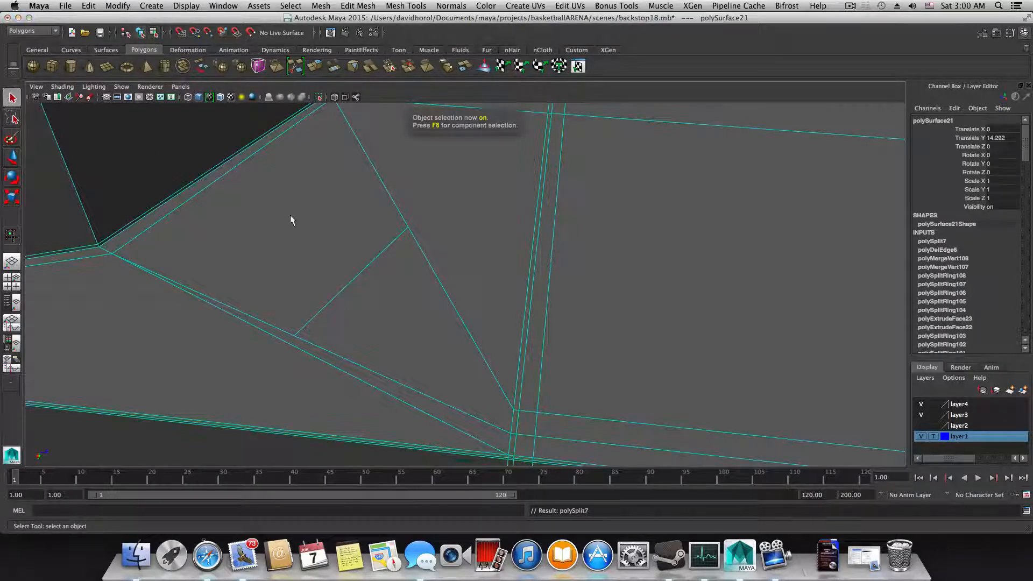
pyautogui.scroll(-5, 290, 215)
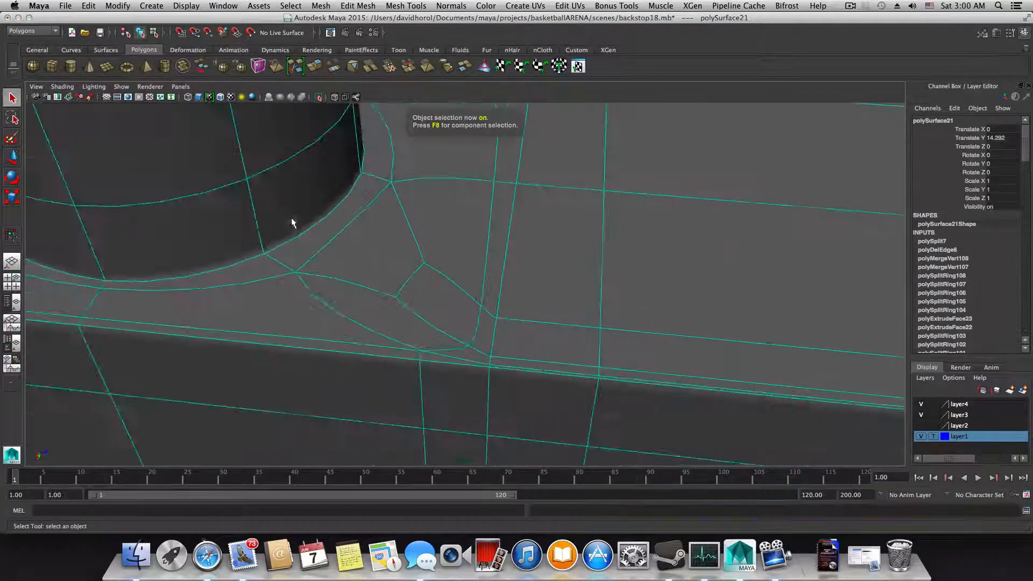
pyautogui.scroll(-5, 292, 219)
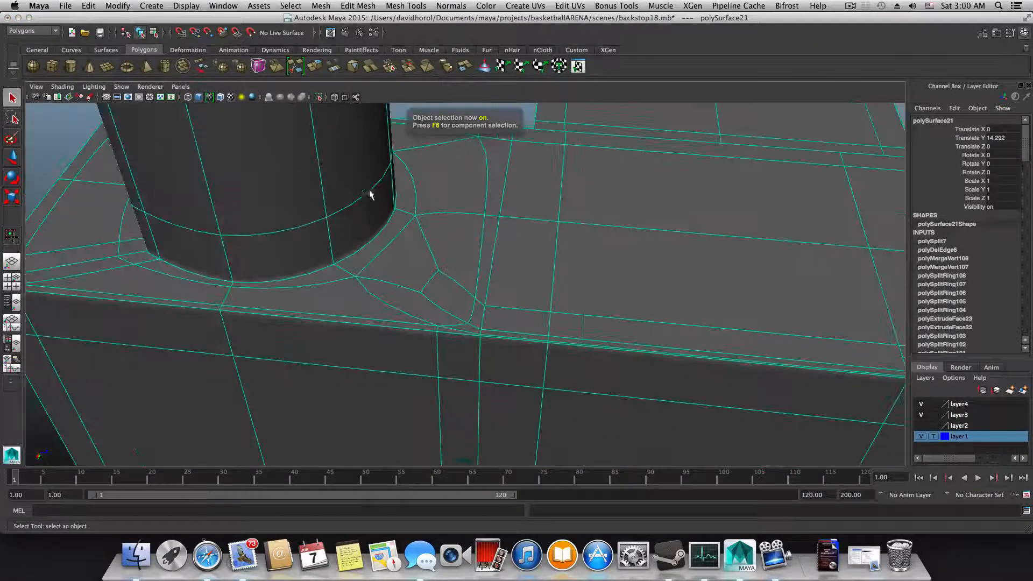
pyautogui.keyDown('alt'); pyautogui.moveTo(387, 216); pyautogui.dragTo(399, 328, button='middle'); pyautogui.keyUp('alt')
pyautogui.scroll(-3, 399, 331)
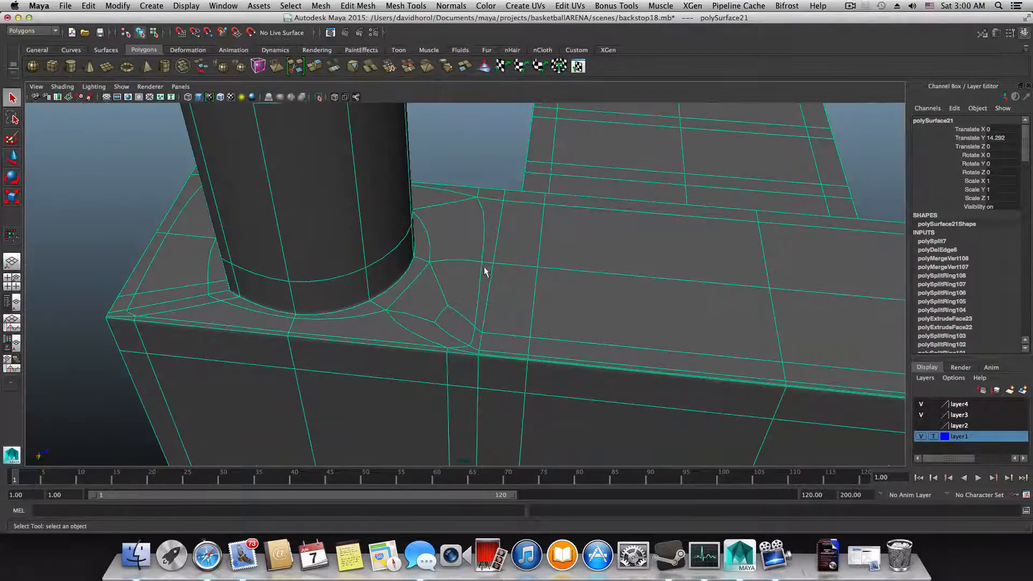
pyautogui.keyDown('alt'); pyautogui.moveTo(485, 272); pyautogui.dragTo(478, 331); pyautogui.keyUp('alt')
pyautogui.keyDown('alt'); pyautogui.moveTo(468, 252); pyautogui.dragTo(381, 374, button='middle'); pyautogui.keyUp('alt')
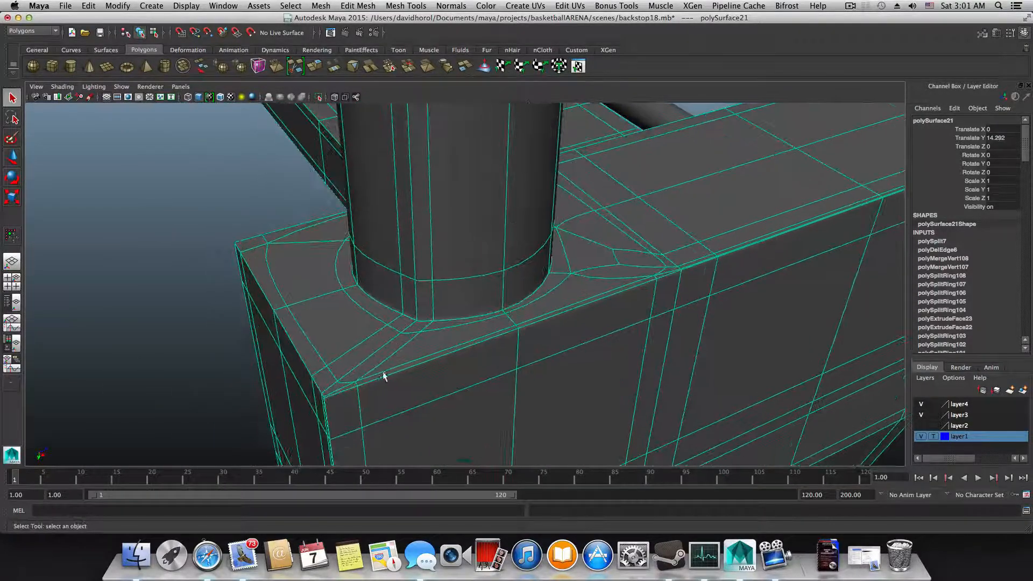
pyautogui.press('1')
# - At the box's other corner, merge the middle diagonal loop's column-base vertex into the outer one and the inner loop's into the neighbouring octagon corner
pyautogui.keyDown('alt'); pyautogui.moveTo(366, 360); pyautogui.dragTo(369, 289); pyautogui.keyUp('alt')
pyautogui.keyDown('alt'); pyautogui.moveTo(369, 289); pyautogui.dragTo(398, 301, button='right'); pyautogui.keyUp('alt')
pyautogui.scroll(3, 454, 264)
pyautogui.keyDown('alt'); pyautogui.moveTo(454, 263); pyautogui.dragTo(496, 205, button='middle'); pyautogui.keyUp('alt')
pyautogui.keyDown('alt'); pyautogui.moveTo(496, 204); pyautogui.dragTo(470, 120); pyautogui.keyUp('alt')
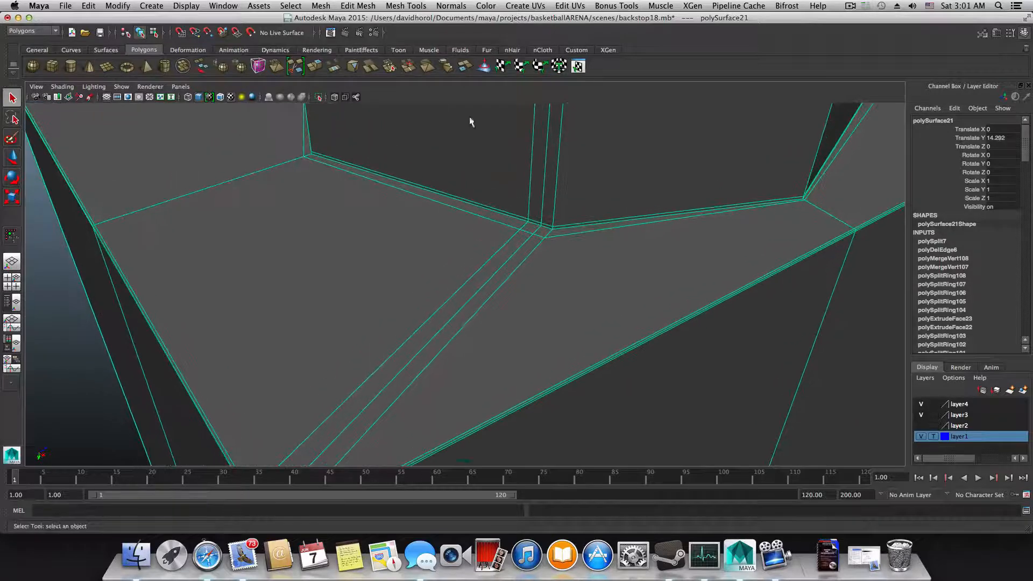
pyautogui.click(406, 5)
pyautogui.click(425, 150)
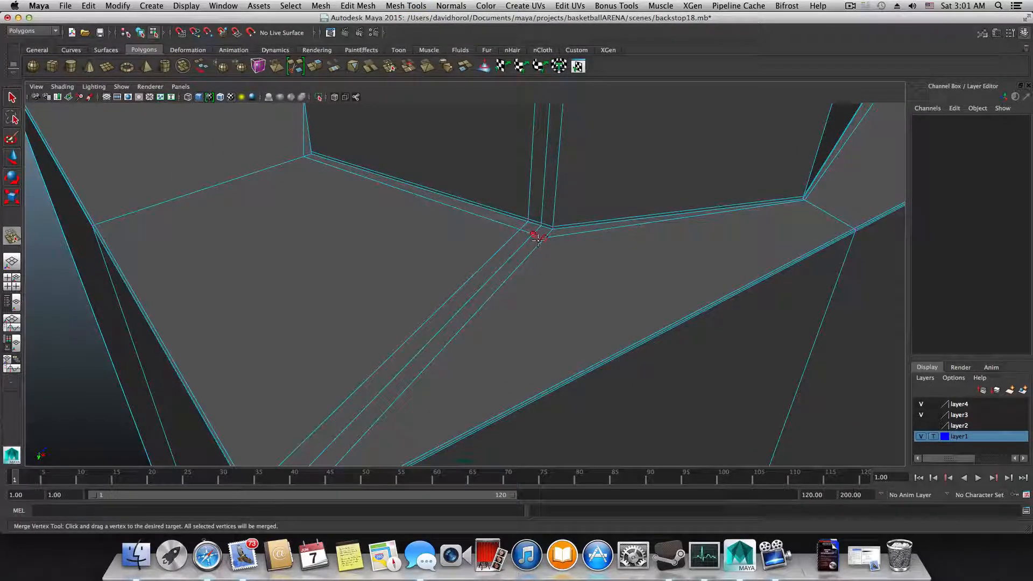
pyautogui.moveTo(499, 271); pyautogui.dragTo(501, 264)
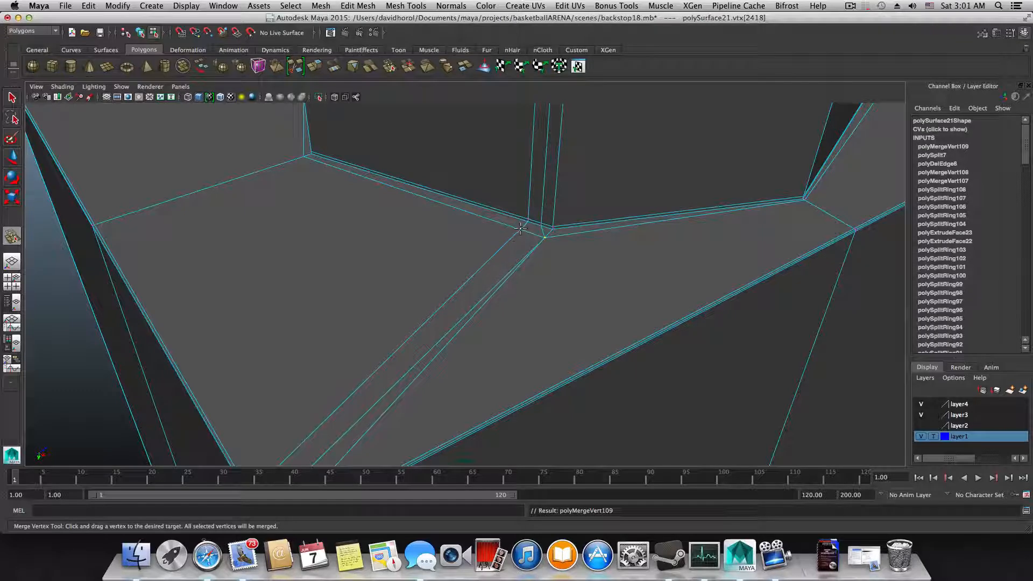
pyautogui.moveTo(307, 227); pyautogui.dragTo(486, 278)
# - Delete the two leftover support edge loops running up the column above the second corner's merged vertices
pyautogui.moveTo(486, 278); pyautogui.dragTo(496, 252, button='right')
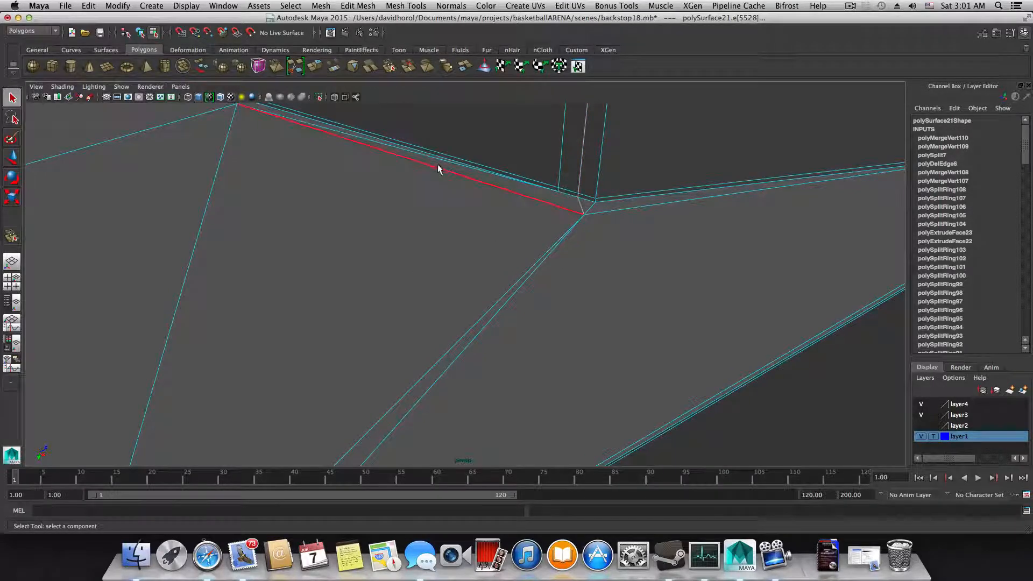
pyautogui.keyDown('alt'); pyautogui.moveTo(302, 205); pyautogui.dragTo(324, 223); pyautogui.keyUp('alt')
pyautogui.click(334, 187)
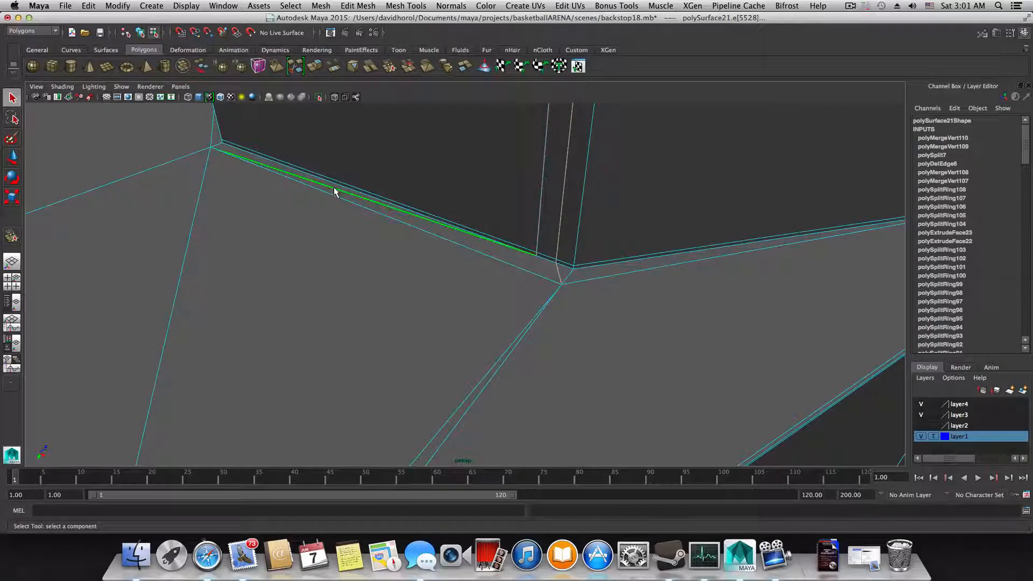
pyautogui.keyDown('shift'); pyautogui.moveTo(333, 186); pyautogui.dragTo(301, 196, button='right'); pyautogui.keyUp('shift')
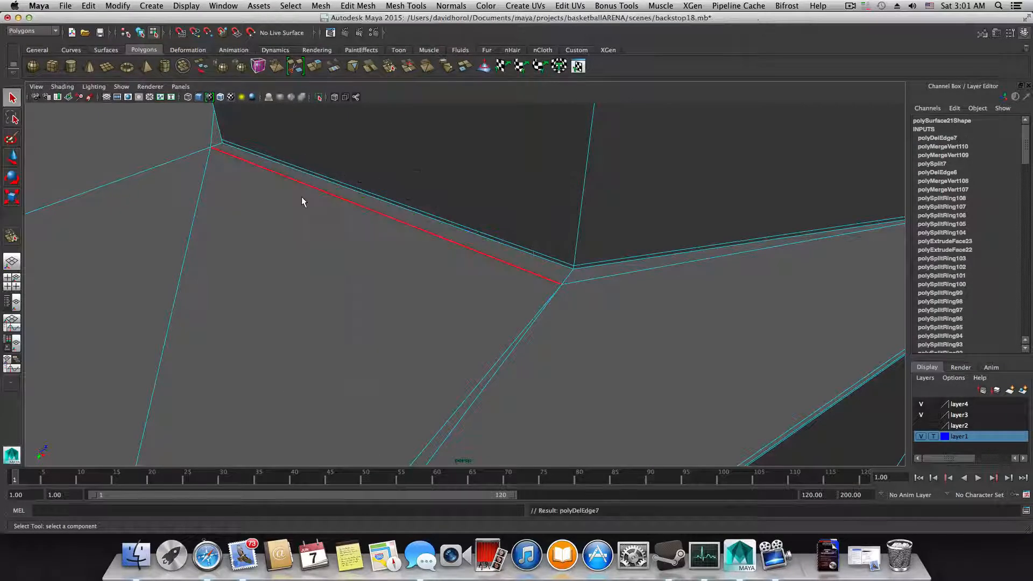
# - Cut an edge with the Multi-Cut Tool across the second corner's top face, from the inner diagonal support edge to the middle of the neighbouring long edge
pyautogui.keyDown('alt'); pyautogui.moveTo(301, 197); pyautogui.dragTo(334, 134); pyautogui.keyUp('alt')
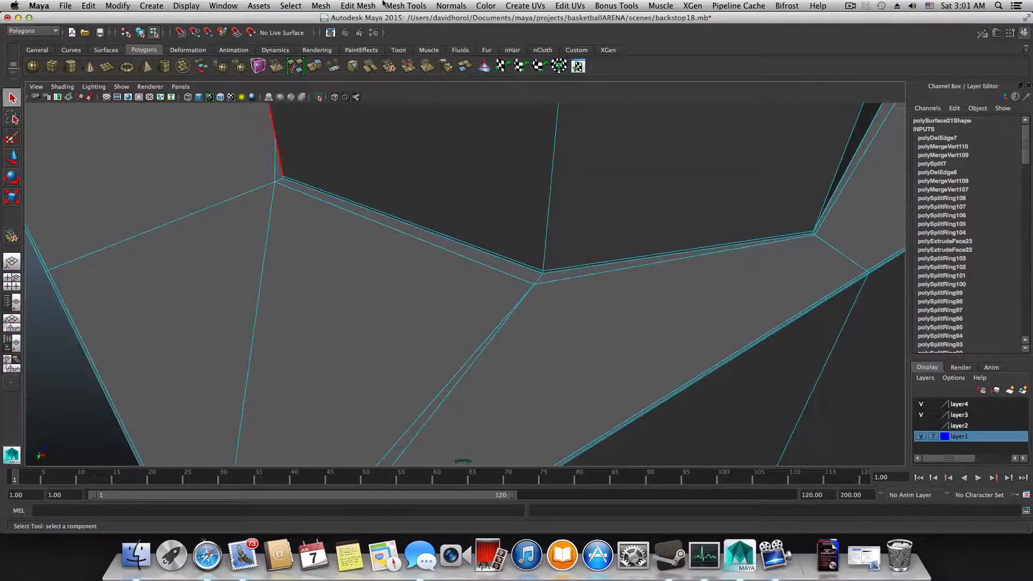
pyautogui.click(407, 5)
pyautogui.click(423, 169)
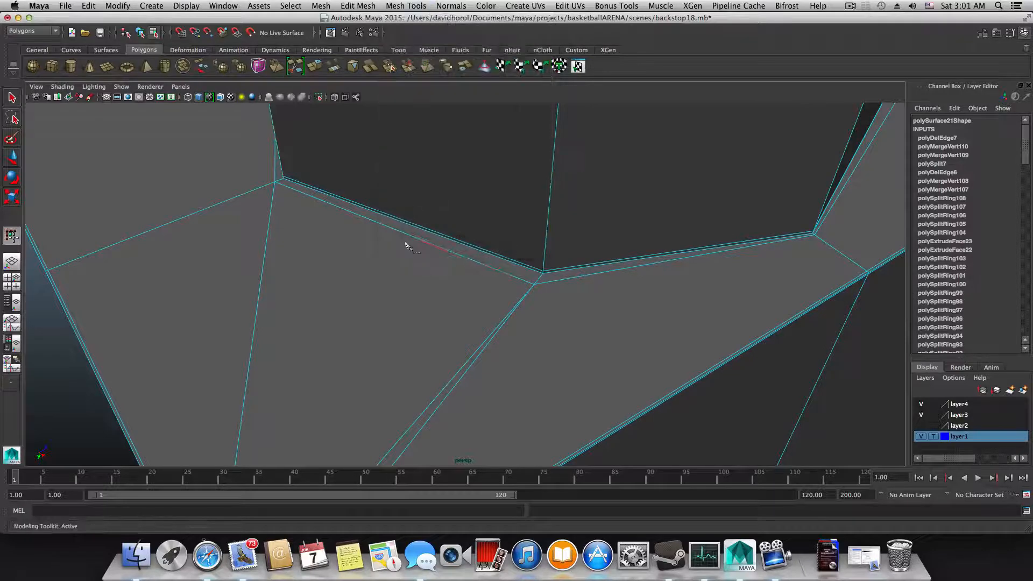
pyautogui.keyDown('alt'); pyautogui.moveTo(407, 242); pyautogui.dragTo(409, 116, button='middle'); pyautogui.keyUp('alt')
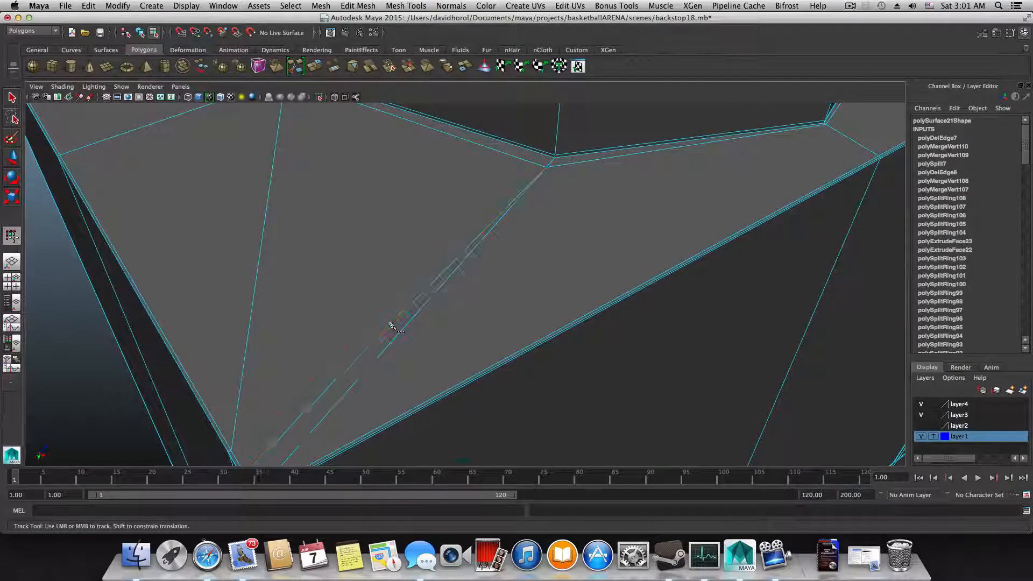
pyautogui.click(391, 323)
pyautogui.rightClick(315, 358)
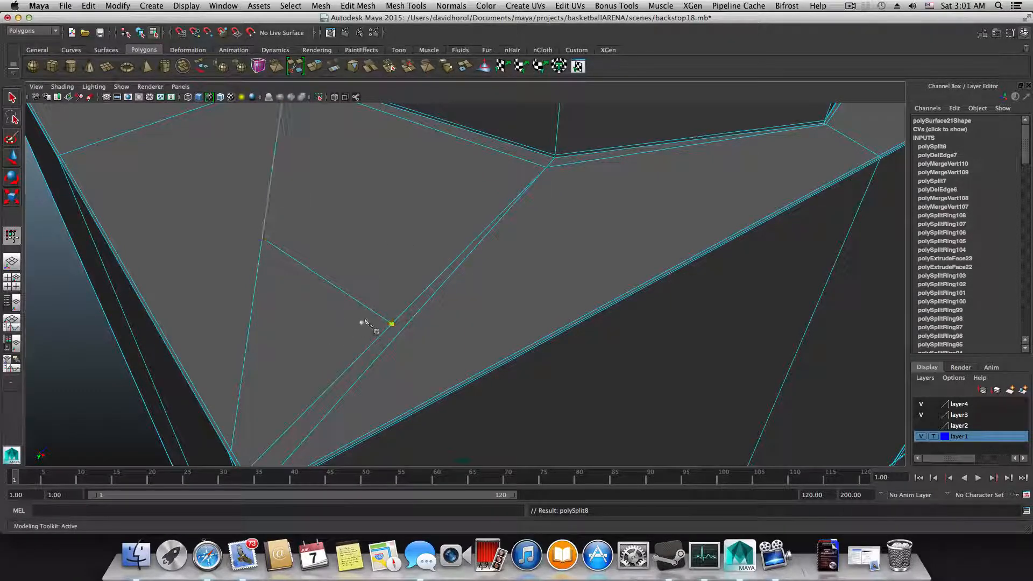
pyautogui.keyDown('alt'); pyautogui.moveTo(253, 280); pyautogui.dragTo(332, 297, button='middle'); pyautogui.keyUp('alt')
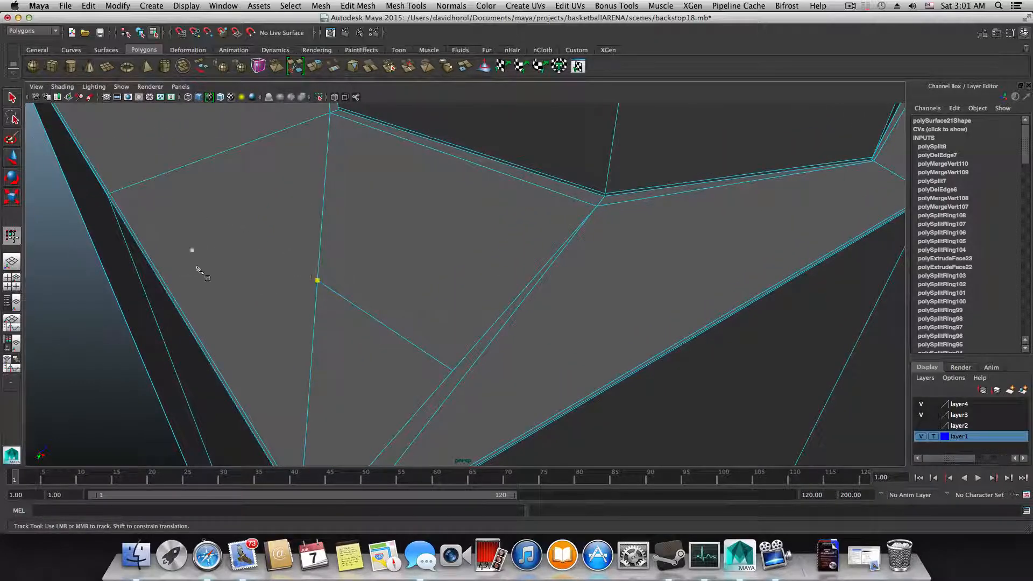
pyautogui.keyDown('alt'); pyautogui.moveTo(360, 359); pyautogui.dragTo(311, 274, button='middle'); pyautogui.keyUp('alt')
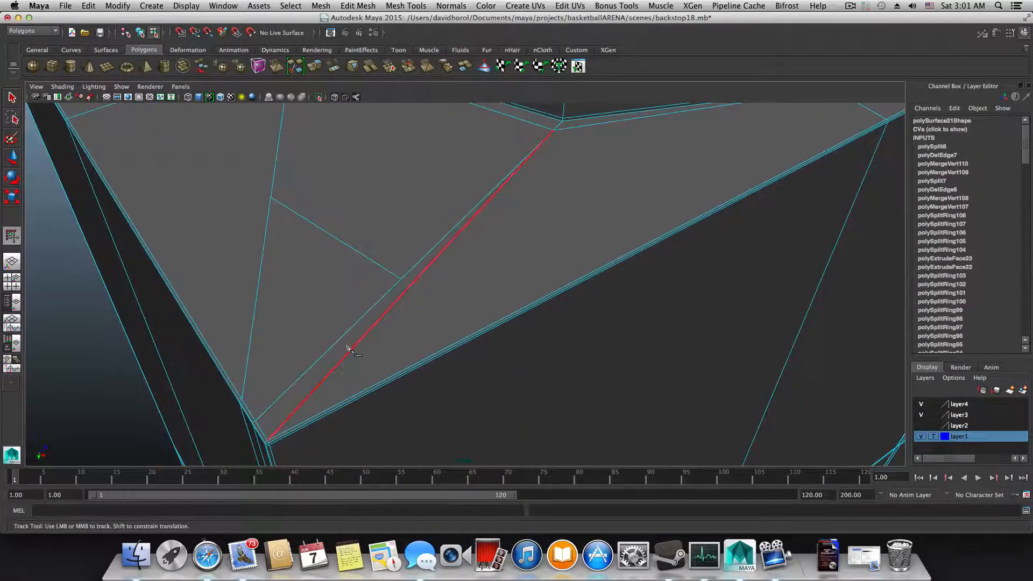
# - Select faces beside the new cut to check the second corner's layout in the smoothed preview, and return to object selection
pyautogui.rightClick(345, 346)
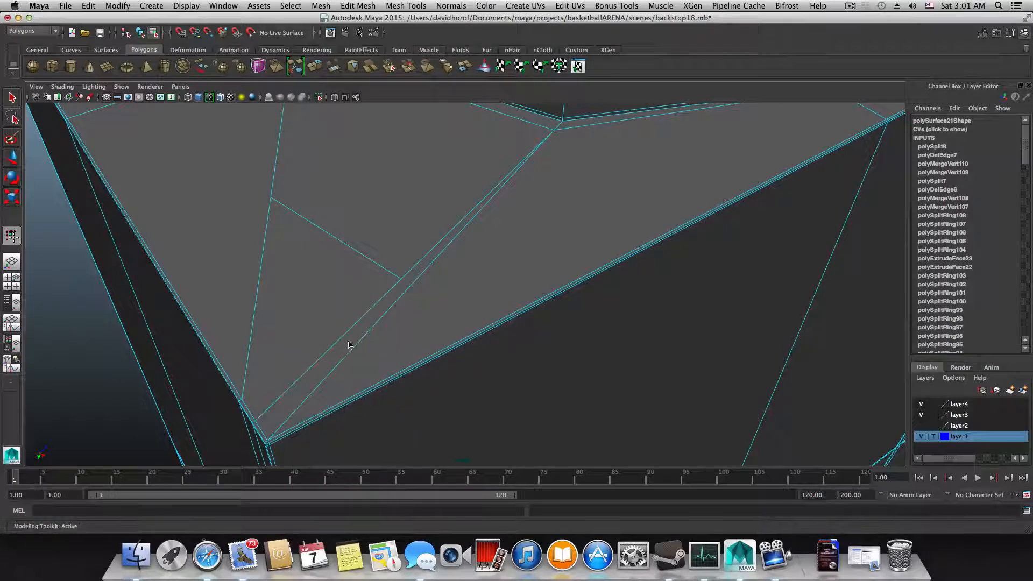
pyautogui.click(348, 345)
pyautogui.keyDown('shift'); pyautogui.click(256, 235); pyautogui.keyUp('shift')
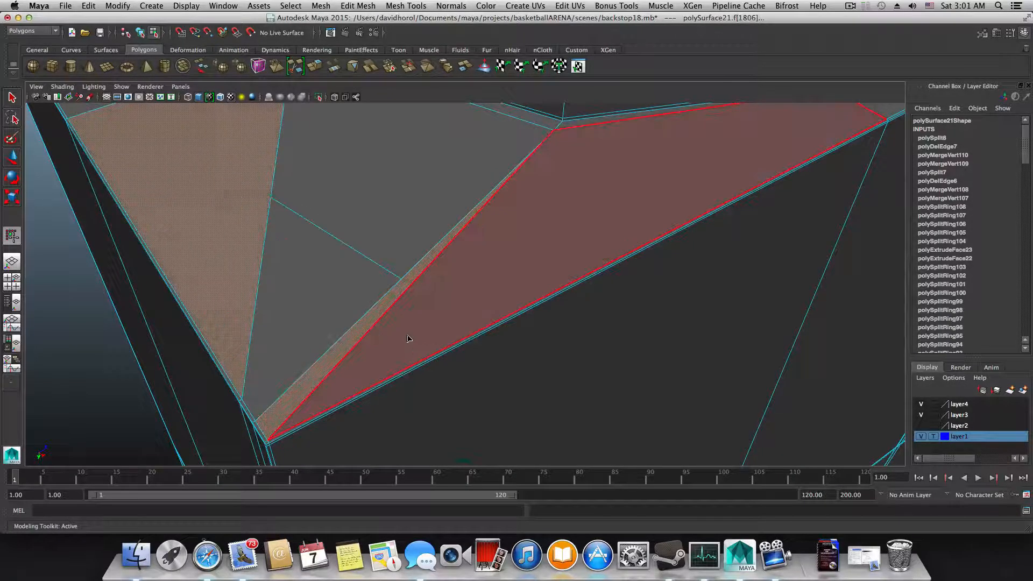
pyautogui.scroll(-10, 399, 338)
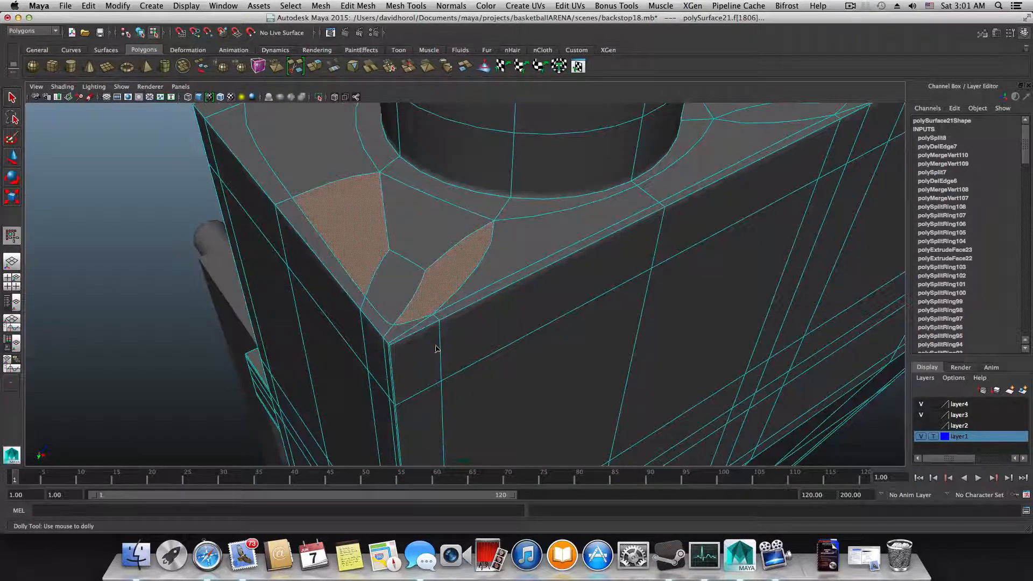
pyautogui.press('F8')
# - Examine the edge loops along the rims of the wide block and its junctions with the adjoining beams and supports
pyautogui.keyDown('alt'); pyautogui.moveTo(434, 342); pyautogui.dragTo(576, 357); pyautogui.keyUp('alt')
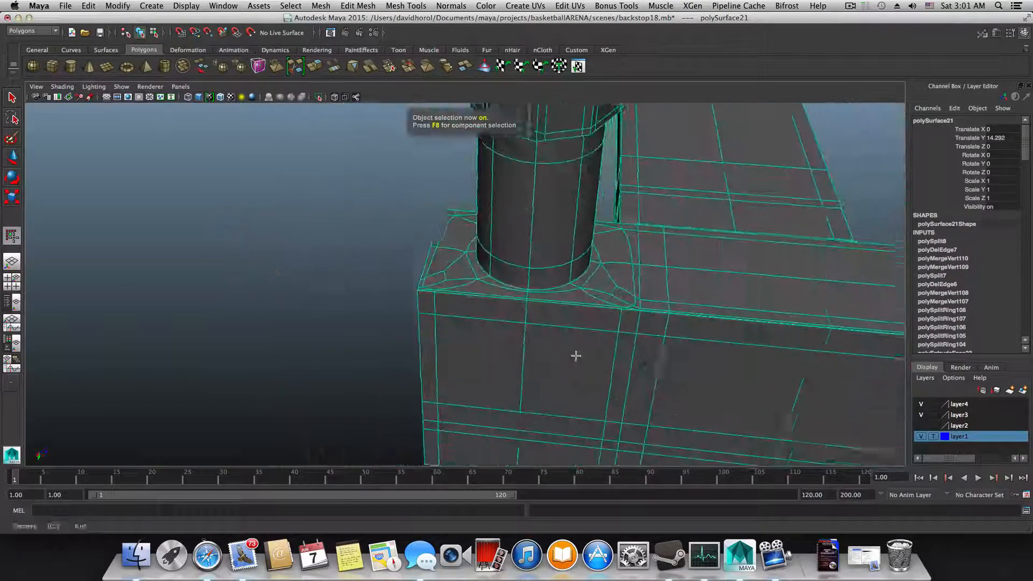
pyautogui.moveTo(576, 357)
pyautogui.keyDown('alt'); pyautogui.mouseDown(button='middle')
pyautogui.moveTo(277, 353)
pyautogui.moveTo(604, 418)
pyautogui.moveTo(97, 389)
pyautogui.mouseUp(button='middle'); pyautogui.keyUp('alt')
pyautogui.moveTo(721, 412)
pyautogui.keyDown('alt'); pyautogui.mouseDown(button='middle')
pyautogui.moveTo(521, 399)
pyautogui.moveTo(427, 365)
pyautogui.moveTo(189, 311)
pyautogui.mouseUp(button='middle'); pyautogui.keyUp('alt')
pyautogui.moveTo(689, 401)
pyautogui.keyDown('alt'); pyautogui.mouseDown(button='middle')
pyautogui.moveTo(496, 361)
pyautogui.moveTo(307, 376)
pyautogui.moveTo(351, 417)
pyautogui.moveTo(426, 426)
pyautogui.mouseUp(button='middle'); pyautogui.keyUp('alt')
pyautogui.keyDown('alt'); pyautogui.moveTo(410, 381); pyautogui.dragTo(429, 389); pyautogui.keyUp('alt')
pyautogui.keyDown('alt'); pyautogui.moveTo(429, 390); pyautogui.dragTo(542, 406, button='right'); pyautogui.keyUp('alt')
pyautogui.keyDown('alt'); pyautogui.moveTo(541, 406); pyautogui.dragTo(532, 405); pyautogui.keyUp('alt')
pyautogui.keyDown('alt'); pyautogui.moveTo(532, 406); pyautogui.dragTo(287, 394, button='right'); pyautogui.keyUp('alt')
pyautogui.keyDown('alt'); pyautogui.moveTo(287, 395); pyautogui.dragTo(343, 352); pyautogui.keyUp('alt')
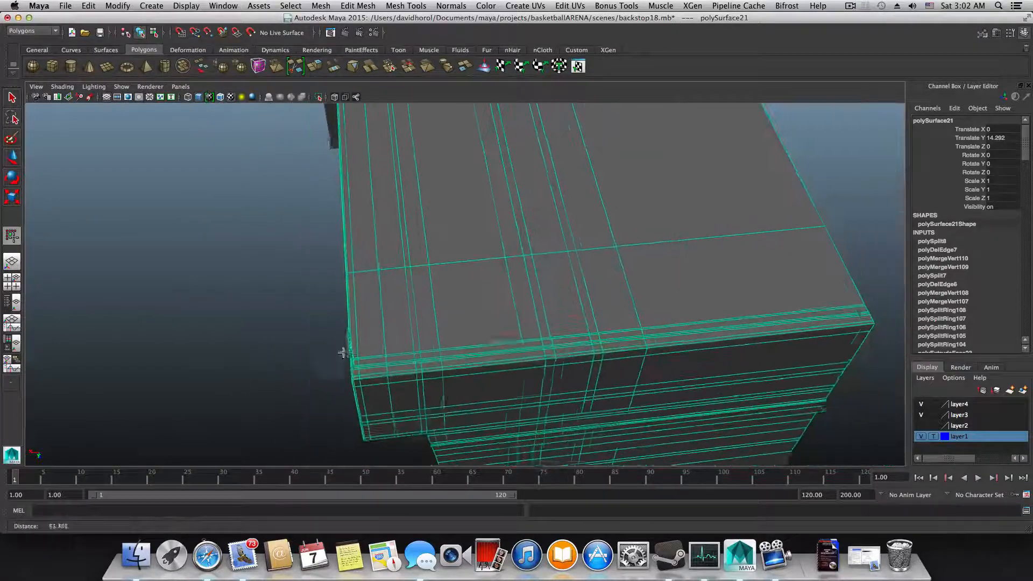
pyautogui.moveTo(462, 373)
pyautogui.keyDown('alt'); pyautogui.mouseDown(button='right')
pyautogui.moveTo(459, 348)
pyautogui.moveTo(521, 357)
pyautogui.moveTo(412, 320)
pyautogui.moveTo(418, 398)
pyautogui.moveTo(373, 353)
pyautogui.moveTo(467, 361)
pyautogui.mouseUp(button='right'); pyautogui.keyUp('alt')
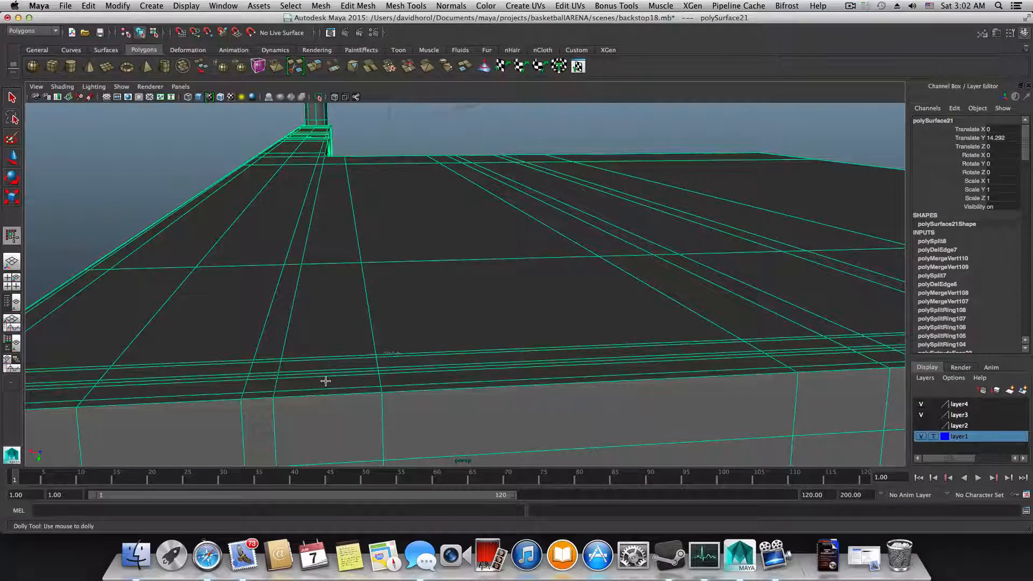
pyautogui.keyDown('alt'); pyautogui.moveTo(326, 381); pyautogui.dragTo(381, 409); pyautogui.keyUp('alt')
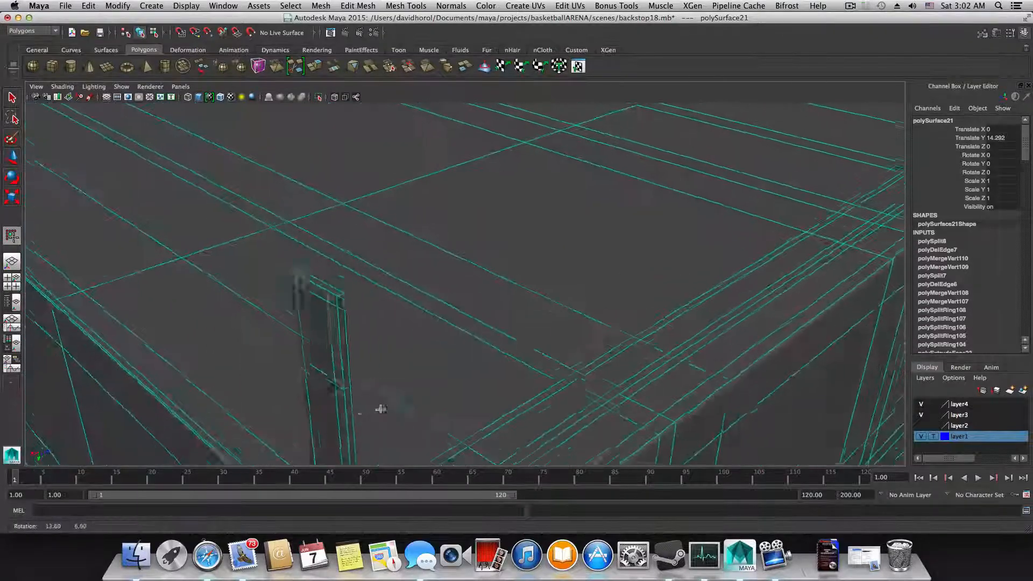
pyautogui.keyDown('alt'); pyautogui.moveTo(381, 409); pyautogui.dragTo(482, 392, button='right'); pyautogui.keyUp('alt')
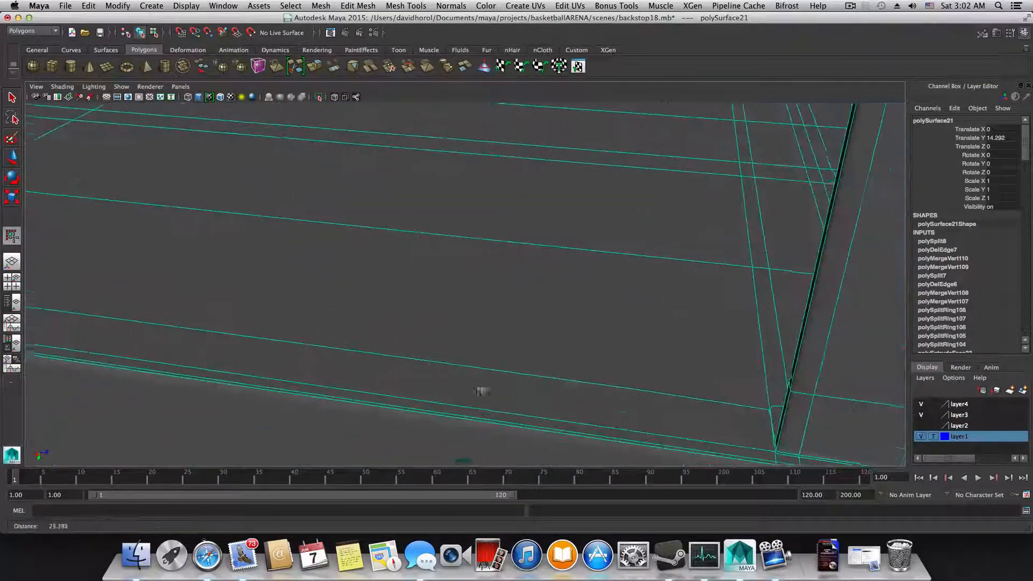
pyautogui.keyDown('alt'); pyautogui.moveTo(482, 391); pyautogui.dragTo(388, 362); pyautogui.keyUp('alt')
pyautogui.keyDown('alt'); pyautogui.moveTo(387, 362); pyautogui.dragTo(461, 375, button='right'); pyautogui.keyUp('alt')
pyautogui.keyDown('alt'); pyautogui.moveTo(449, 380); pyautogui.dragTo(453, 401, button='middle'); pyautogui.keyUp('alt')
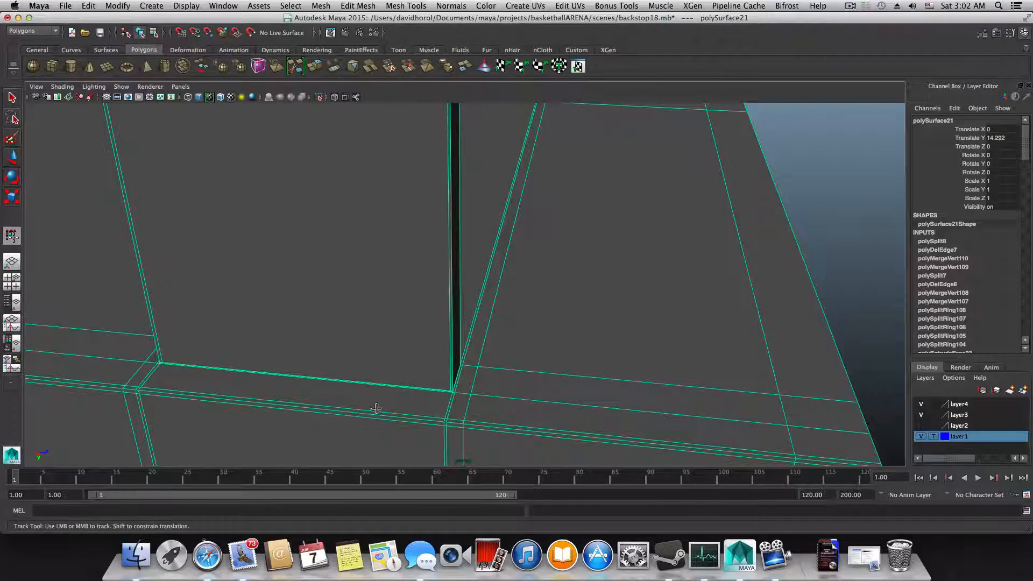
pyautogui.keyDown('alt'); pyautogui.moveTo(264, 362); pyautogui.dragTo(367, 410, button='right'); pyautogui.keyUp('alt')
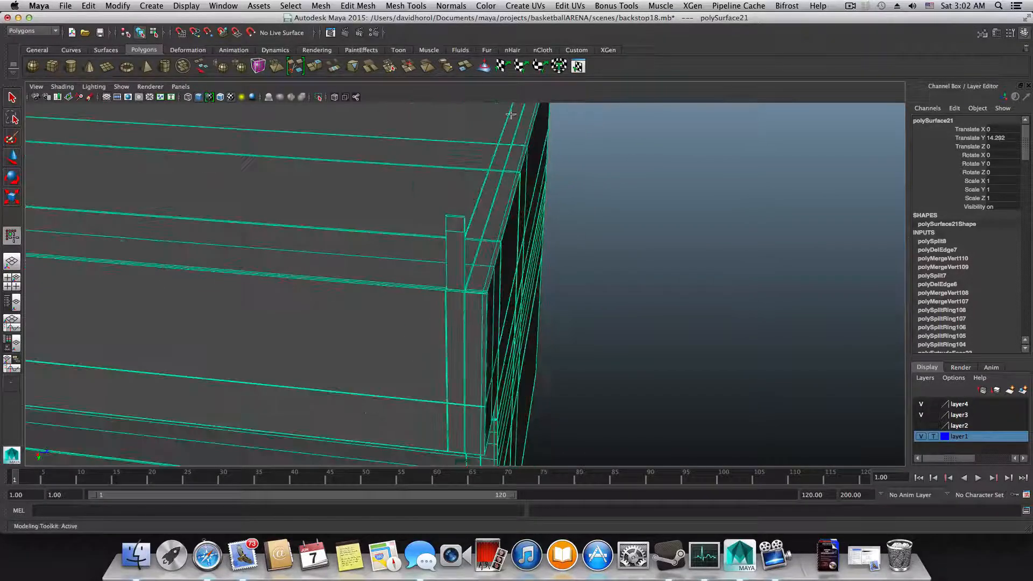
pyautogui.keyDown('alt'); pyautogui.moveTo(515, 227); pyautogui.dragTo(322, 373); pyautogui.keyUp('alt')
pyautogui.keyDown('alt'); pyautogui.moveTo(333, 392); pyautogui.dragTo(365, 401, button='middle'); pyautogui.keyUp('alt')
pyautogui.keyDown('alt'); pyautogui.moveTo(364, 402); pyautogui.dragTo(340, 404, button='right'); pyautogui.keyUp('alt')
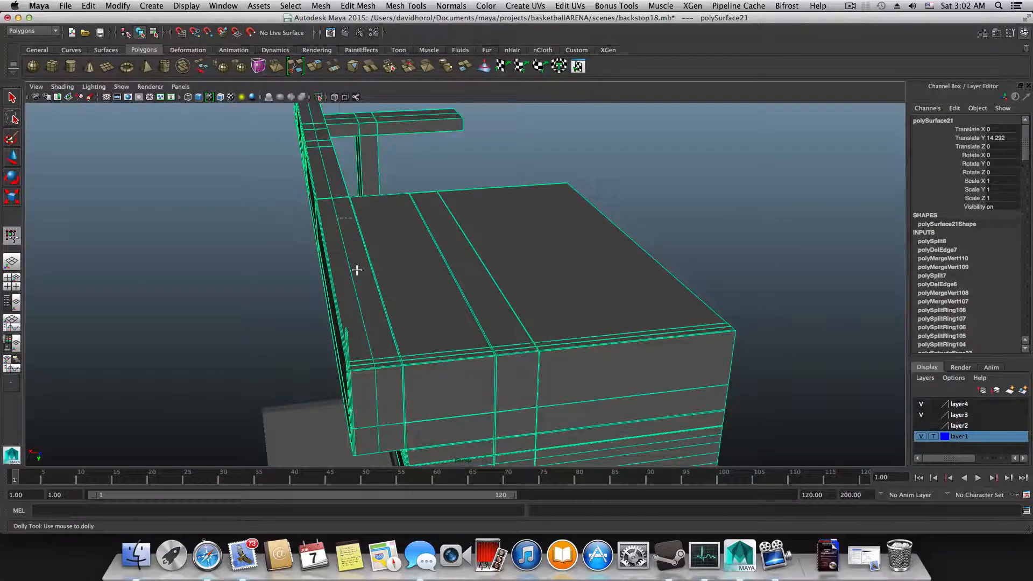
pyautogui.moveTo(371, 344)
pyautogui.keyDown('alt'); pyautogui.mouseDown()
pyautogui.moveTo(461, 316)
pyautogui.moveTo(486, 330)
pyautogui.moveTo(365, 341)
pyautogui.moveTo(364, 361)
pyautogui.moveTo(383, 323)
pyautogui.moveTo(381, 341)
pyautogui.moveTo(371, 323)
pyautogui.moveTo(363, 339)
pyautogui.mouseUp(); pyautogui.keyUp('alt')
pyautogui.keyDown('alt'); pyautogui.moveTo(362, 339); pyautogui.dragTo(511, 280, button='right'); pyautogui.keyUp('alt')
pyautogui.keyDown('alt'); pyautogui.moveTo(511, 280); pyautogui.dragTo(549, 282, button='middle'); pyautogui.keyUp('alt')
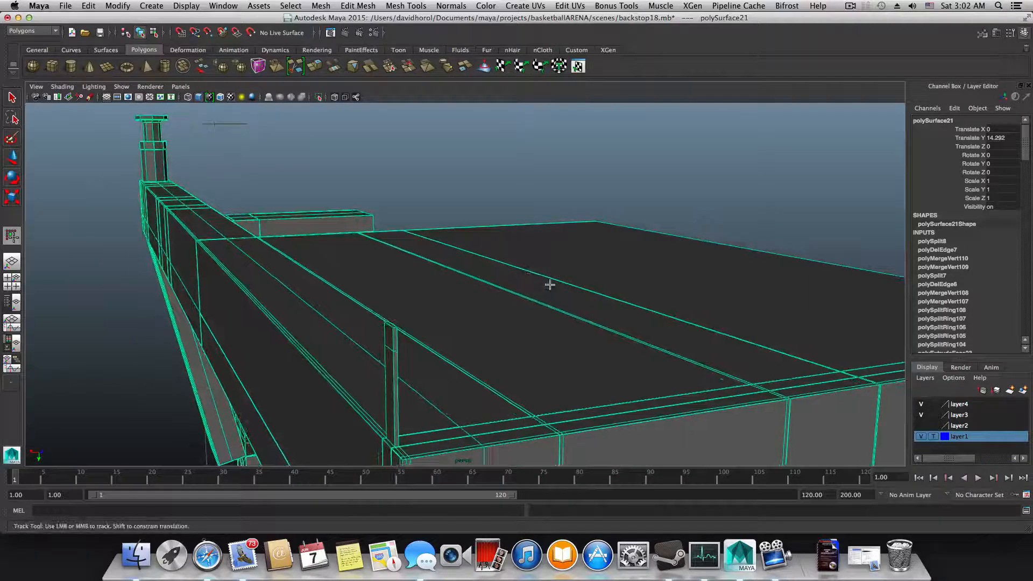
pyautogui.keyDown('alt'); pyautogui.moveTo(380, 308); pyautogui.dragTo(527, 294); pyautogui.keyUp('alt')
pyautogui.keyDown('alt'); pyautogui.moveTo(273, 301); pyautogui.dragTo(427, 309, button='middle'); pyautogui.keyUp('alt')
pyautogui.keyDown('alt'); pyautogui.moveTo(428, 308); pyautogui.dragTo(228, 298); pyautogui.keyUp('alt')
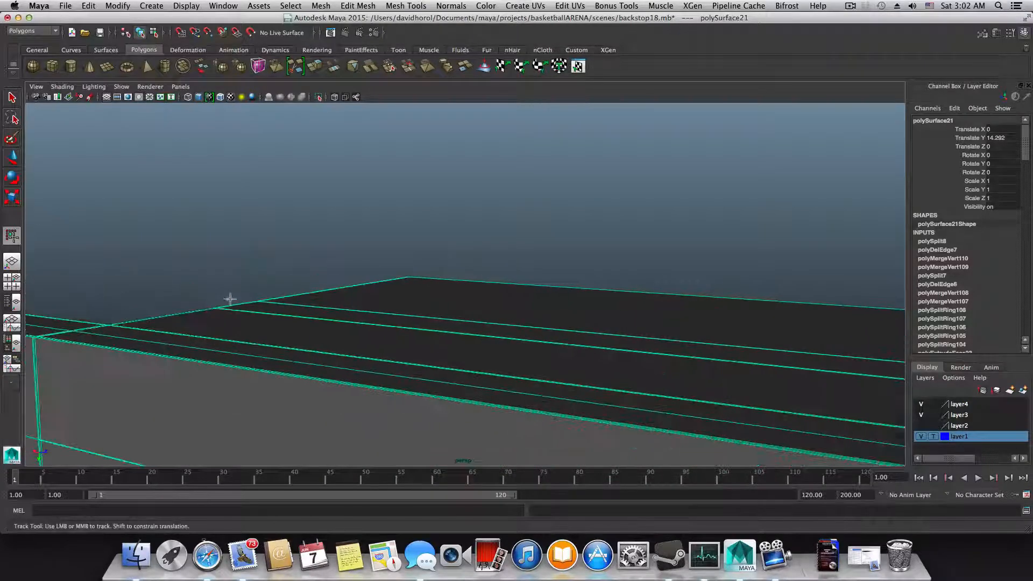
pyautogui.keyDown('alt'); pyautogui.moveTo(228, 297); pyautogui.dragTo(162, 330, button='right'); pyautogui.keyUp('alt')
pyautogui.keyDown('alt'); pyautogui.moveTo(162, 330); pyautogui.dragTo(225, 350, button='middle'); pyautogui.keyUp('alt')
pyautogui.keyDown('alt'); pyautogui.moveTo(224, 350); pyautogui.dragTo(161, 345); pyautogui.keyUp('alt')
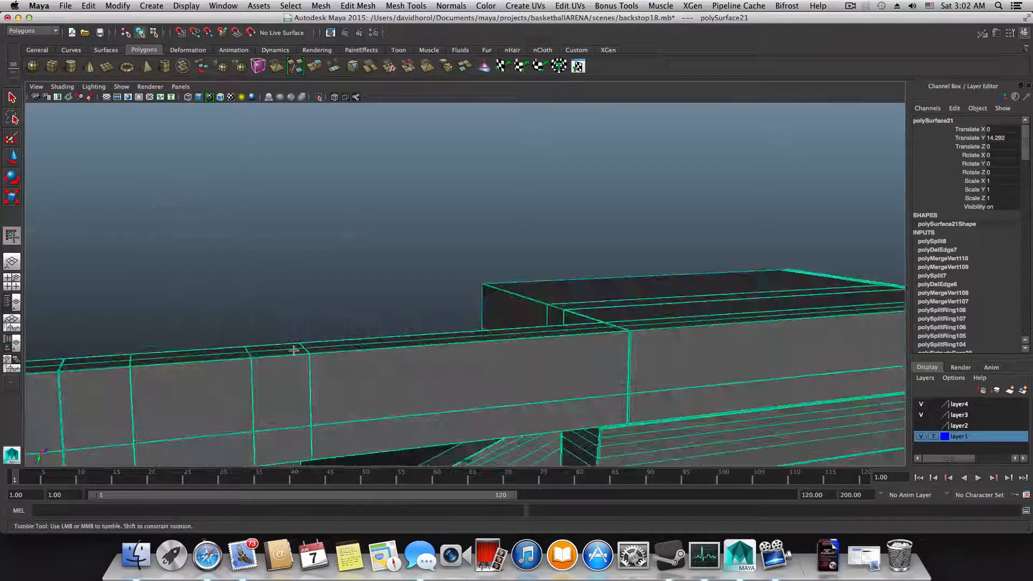
# - Examine the unsmoothed octagonal column base and the rerouted diagonal loops meeting the box corner beside the long beam
pyautogui.keyDown('alt'); pyautogui.moveTo(162, 345); pyautogui.dragTo(519, 329, button='middle'); pyautogui.keyUp('alt')
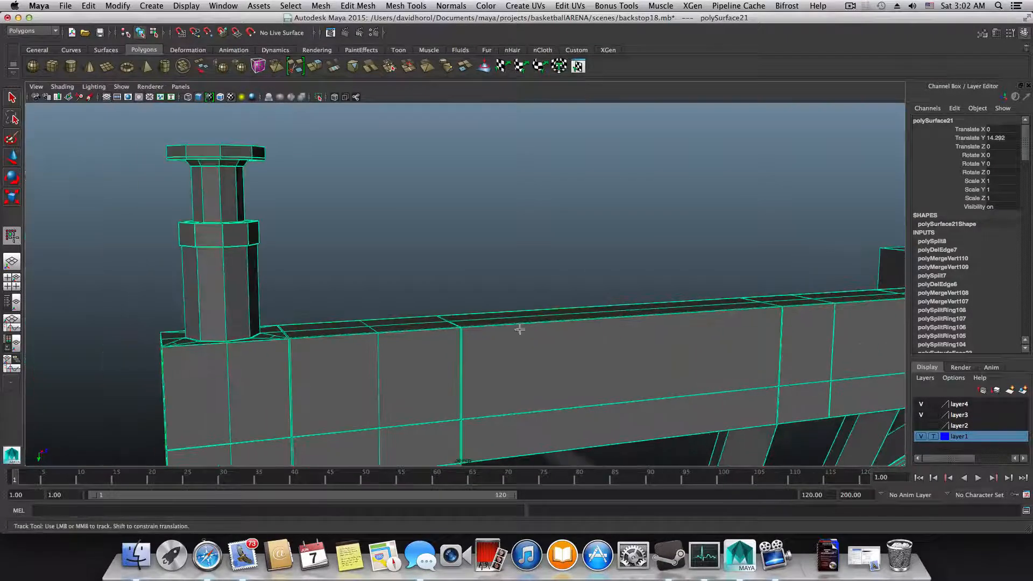
pyautogui.keyDown('alt'); pyautogui.moveTo(379, 327); pyautogui.dragTo(502, 277, button='middle'); pyautogui.keyUp('alt')
pyautogui.keyDown('alt'); pyautogui.moveTo(391, 308); pyautogui.dragTo(422, 362); pyautogui.keyUp('alt')
pyautogui.keyDown('alt'); pyautogui.moveTo(422, 362); pyautogui.dragTo(454, 330, button='middle'); pyautogui.keyUp('alt')
pyautogui.keyDown('alt'); pyautogui.moveTo(454, 330); pyautogui.dragTo(419, 283, button='right'); pyautogui.keyUp('alt')
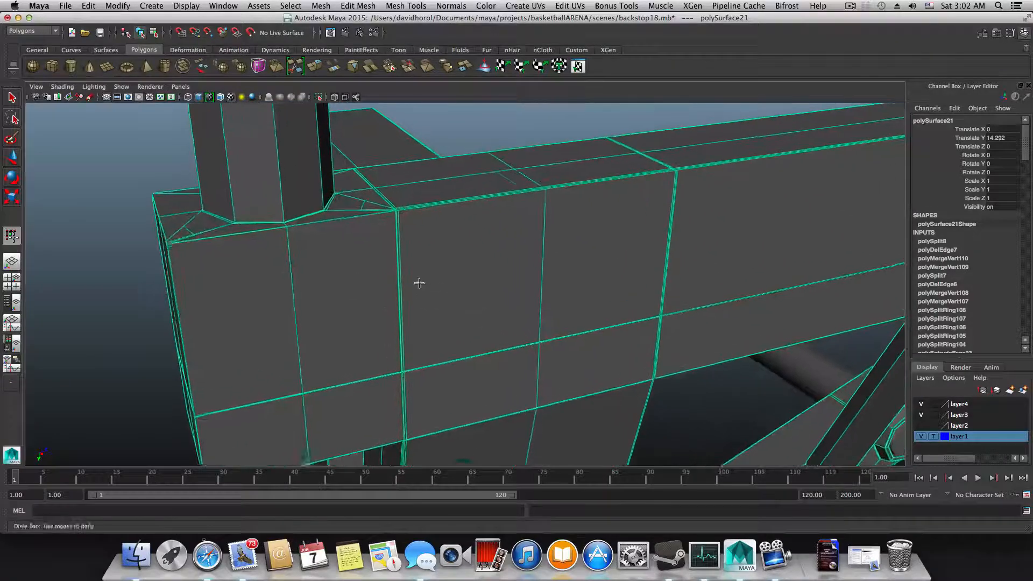
pyautogui.keyDown('alt'); pyautogui.moveTo(372, 319); pyautogui.dragTo(392, 353, button='middle'); pyautogui.keyUp('alt')
pyautogui.scroll(-5, 375, 338)
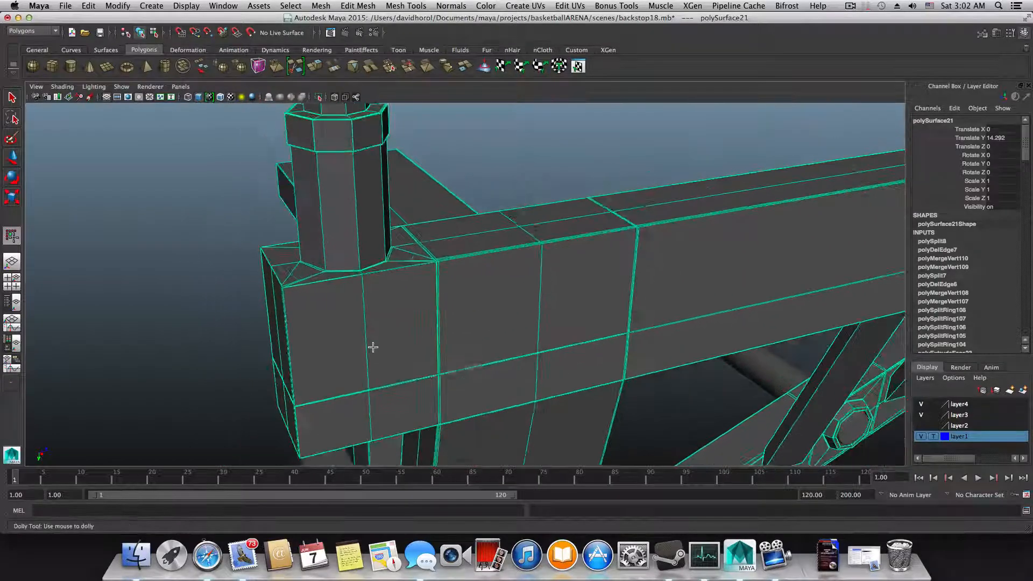
pyautogui.keyDown('alt'); pyautogui.moveTo(450, 274); pyautogui.dragTo(406, 354); pyautogui.keyUp('alt')
pyautogui.scroll(4, 406, 354)
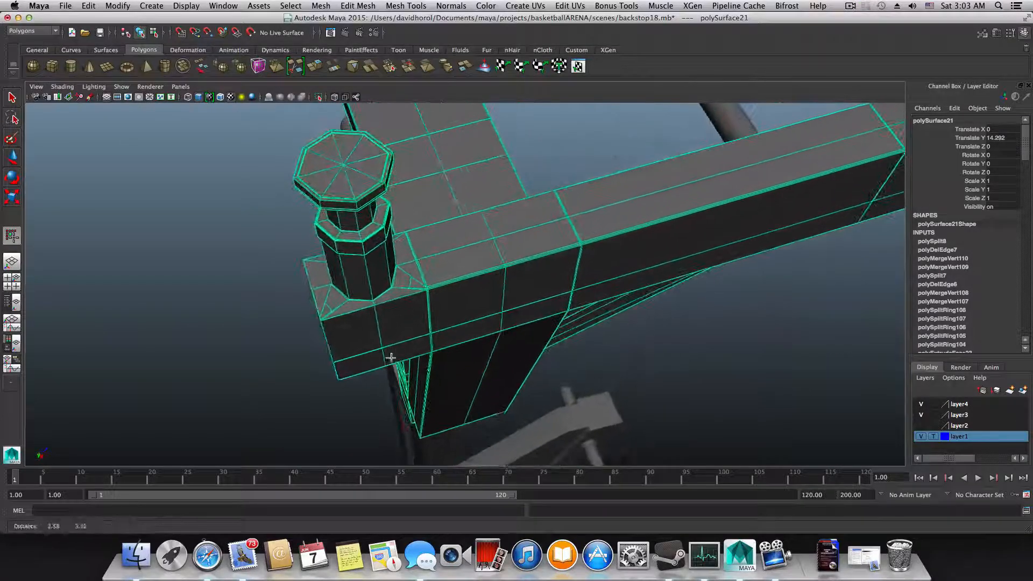
pyautogui.scroll(5, 435, 352)
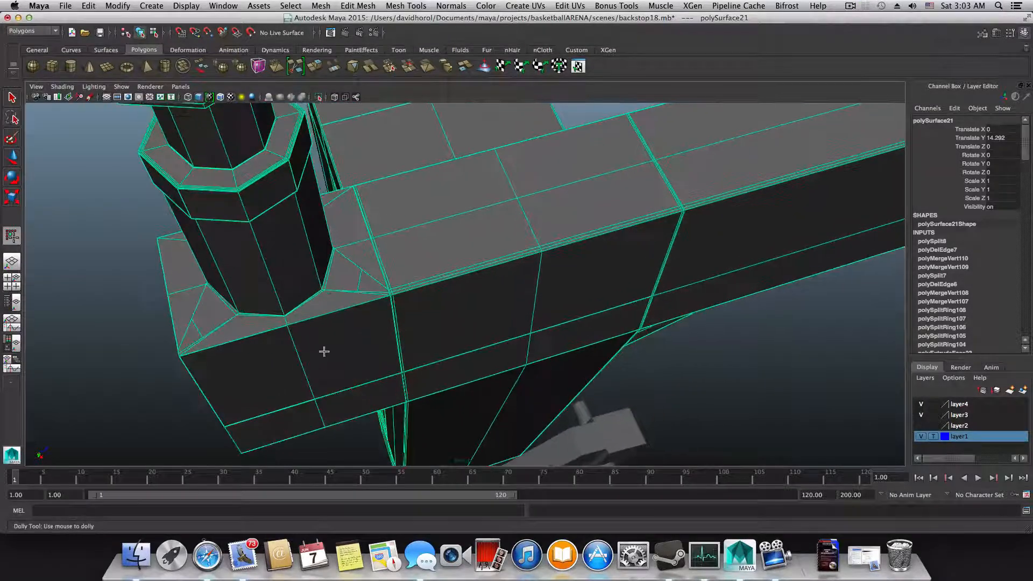
pyautogui.scroll(-2, 425, 348)
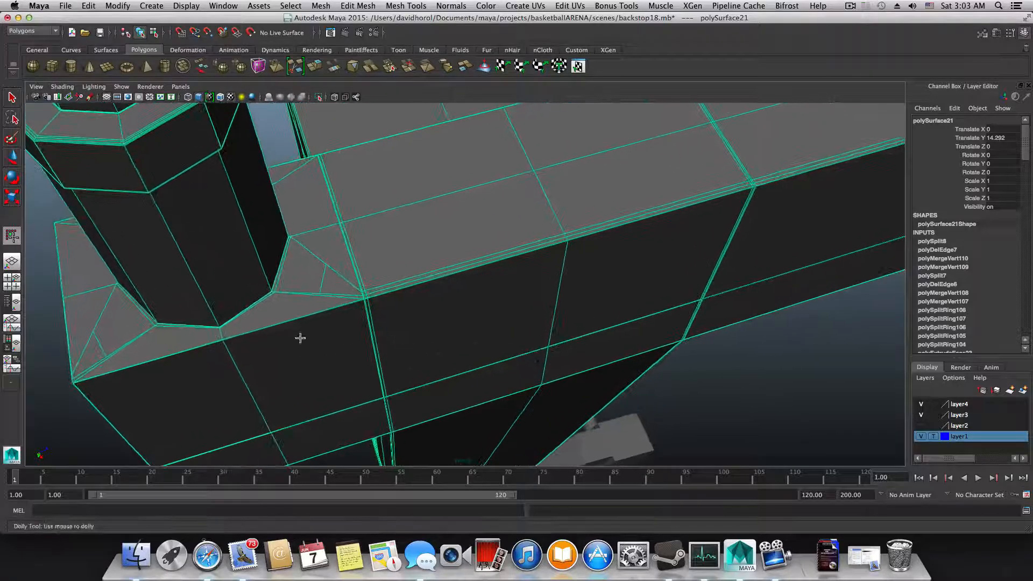
pyautogui.scroll(3, 300, 339)
pyautogui.keyDown('alt'); pyautogui.moveTo(302, 317); pyautogui.dragTo(353, 321, button='middle'); pyautogui.keyUp('alt')
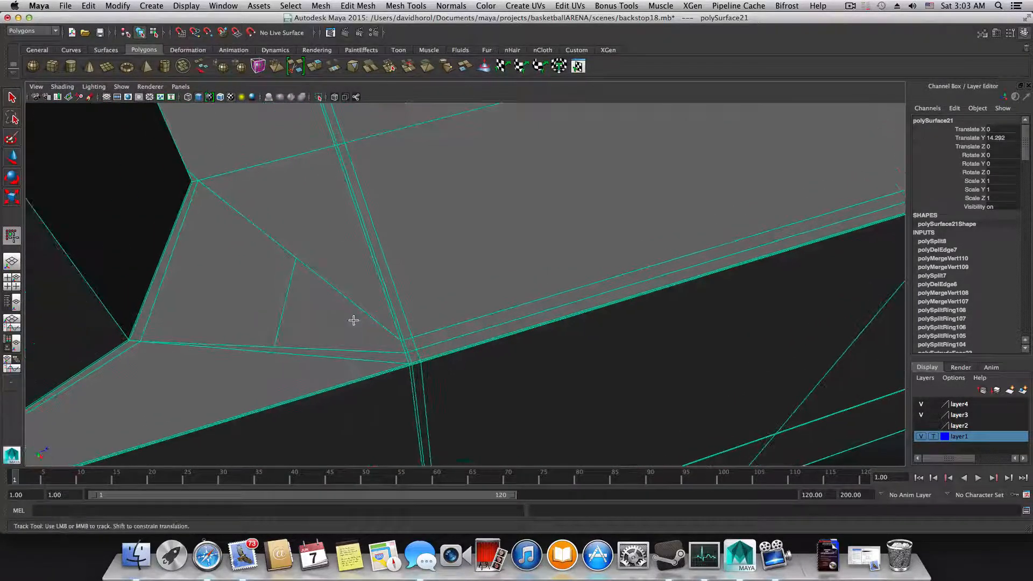